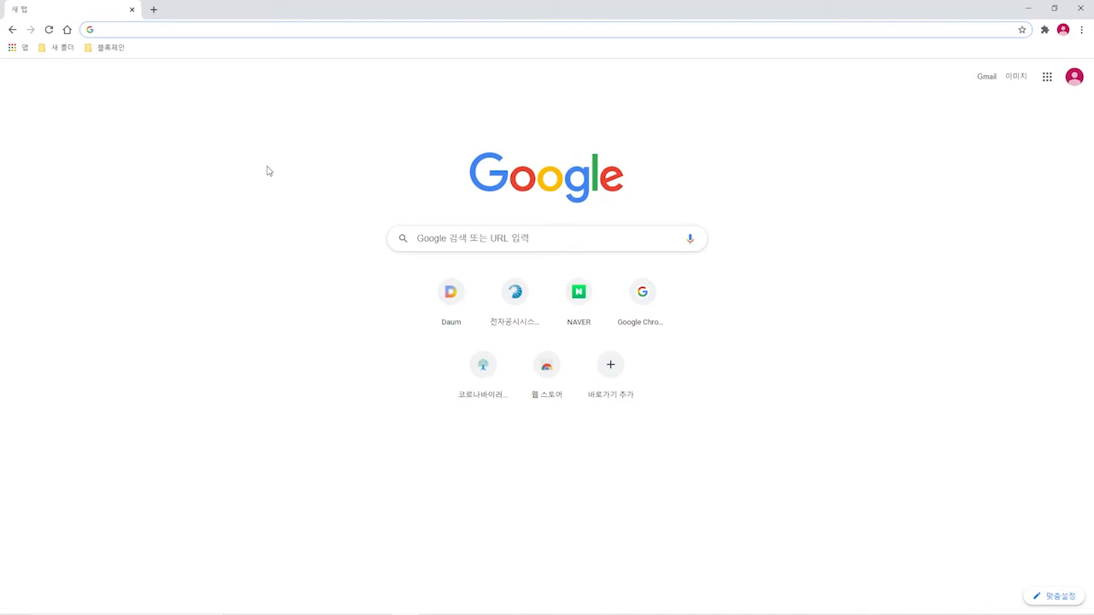
- Search Google for "픽토차트"
click(441, 238)
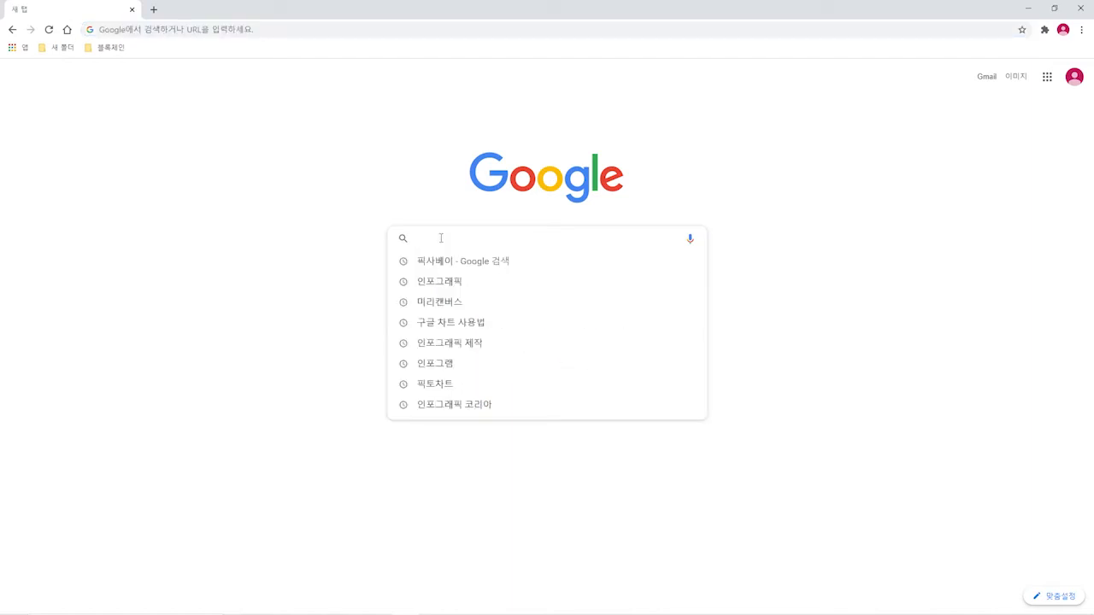
text(픽픽토)
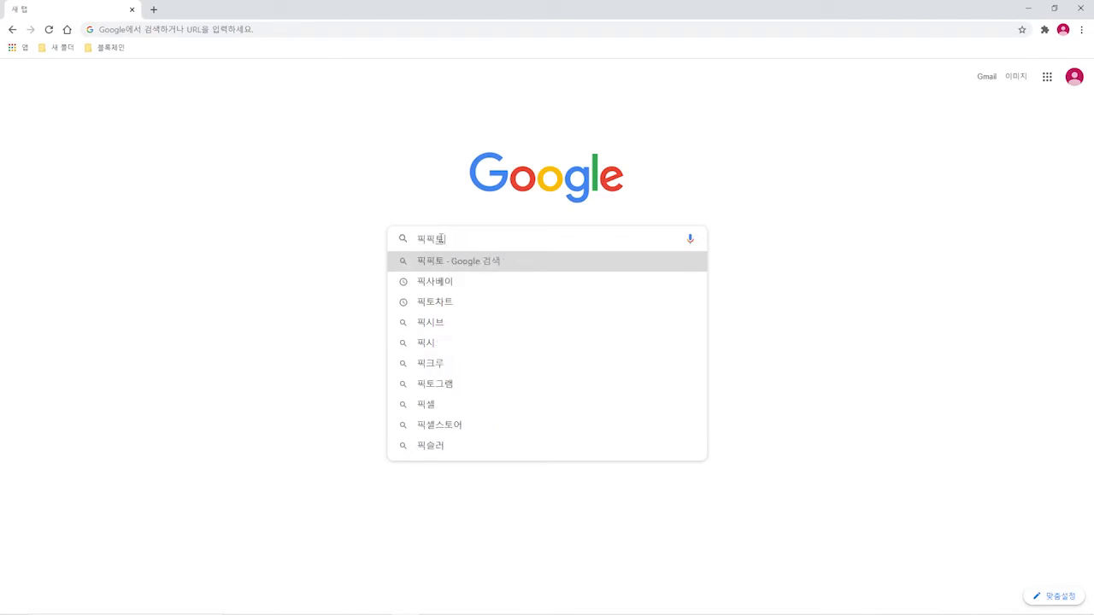
key(BackSpace)
key(BackSpace)
text(토)
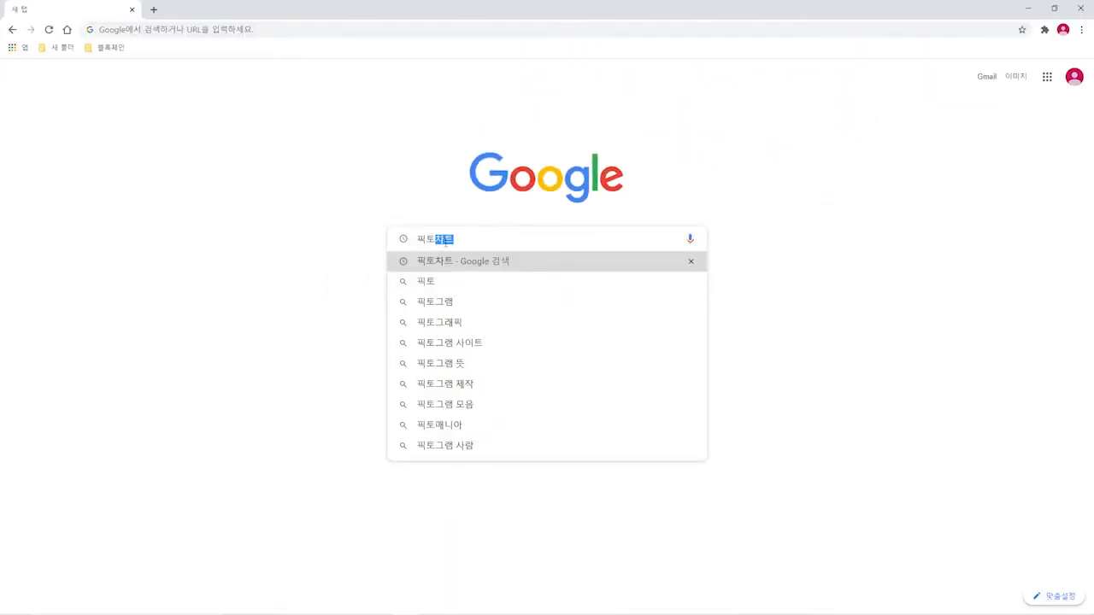
text(차트)
key(Return)
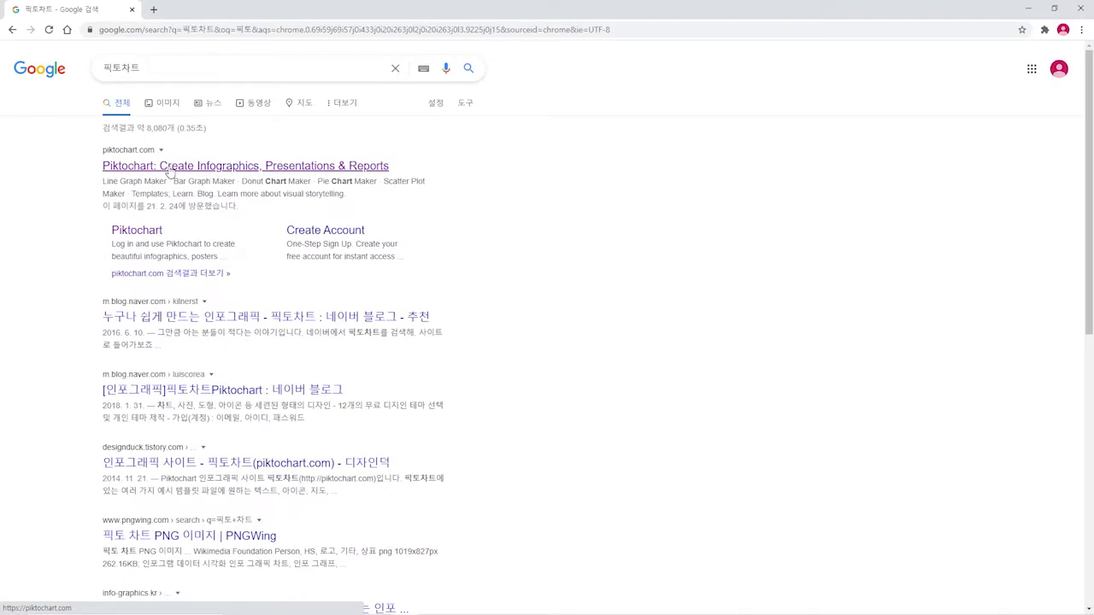
- Open the piktochart.com search result and translate the site's home page into Korean
click(168, 169)
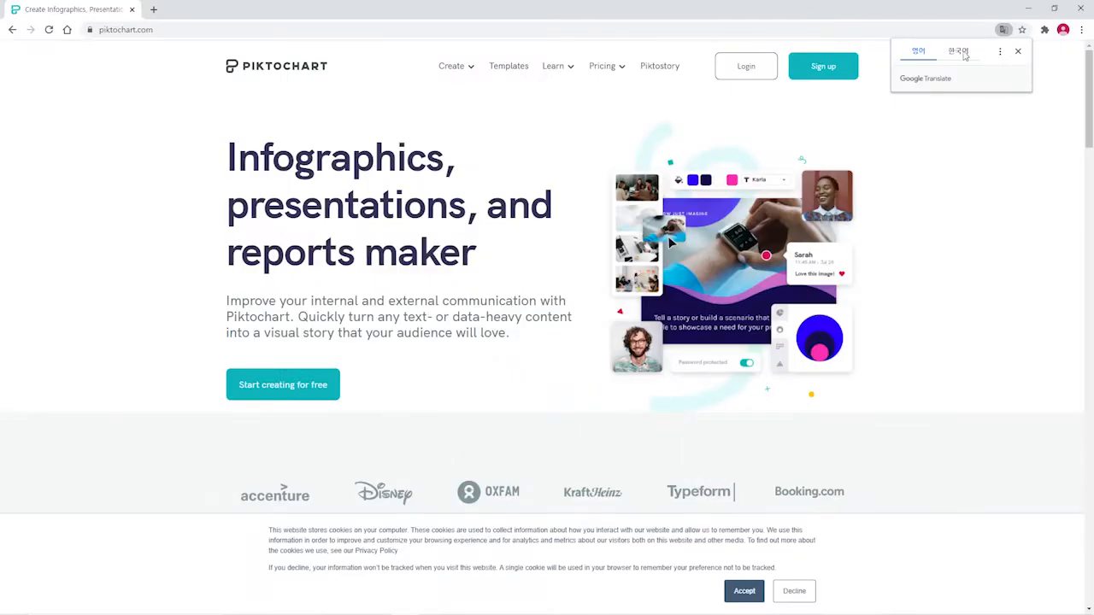
click(869, 39)
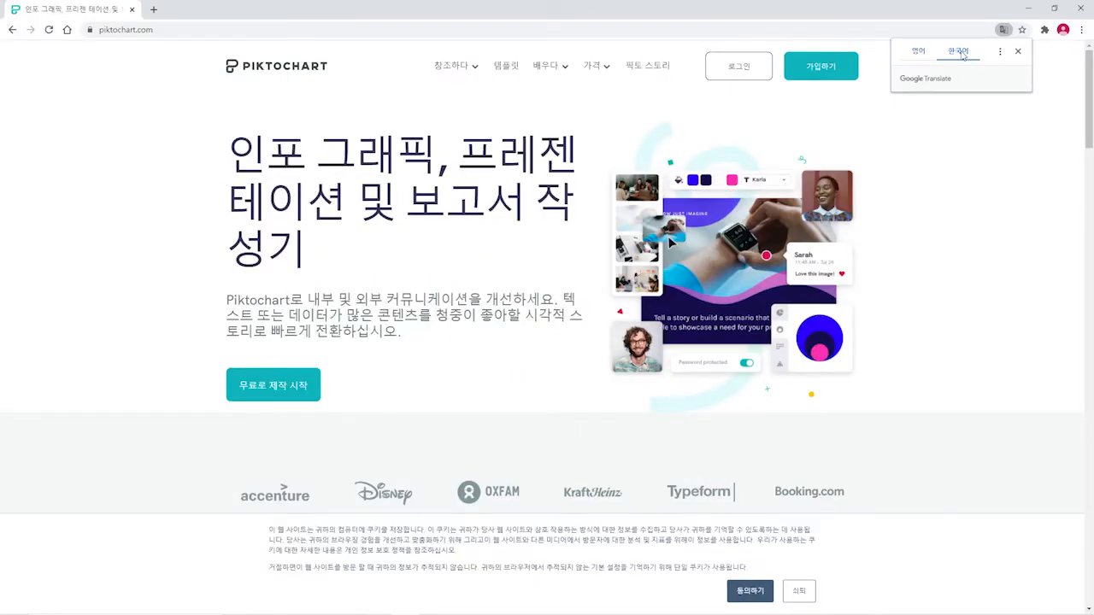
click(958, 185)
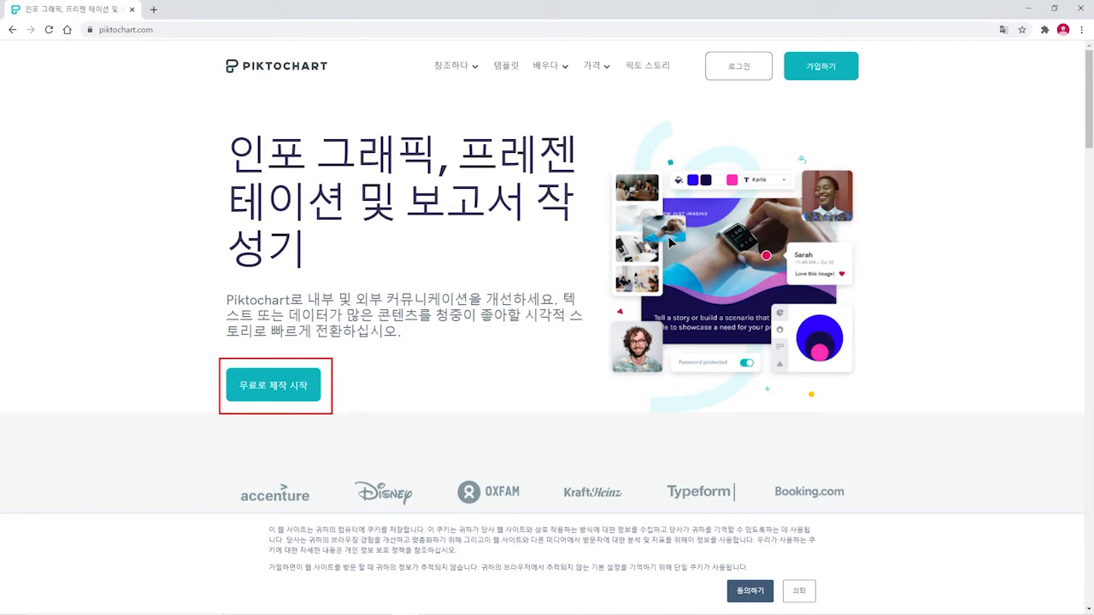
- Start creating for free by signing up with an existing Google account, and translate the dashboard into Korean
click(279, 390)
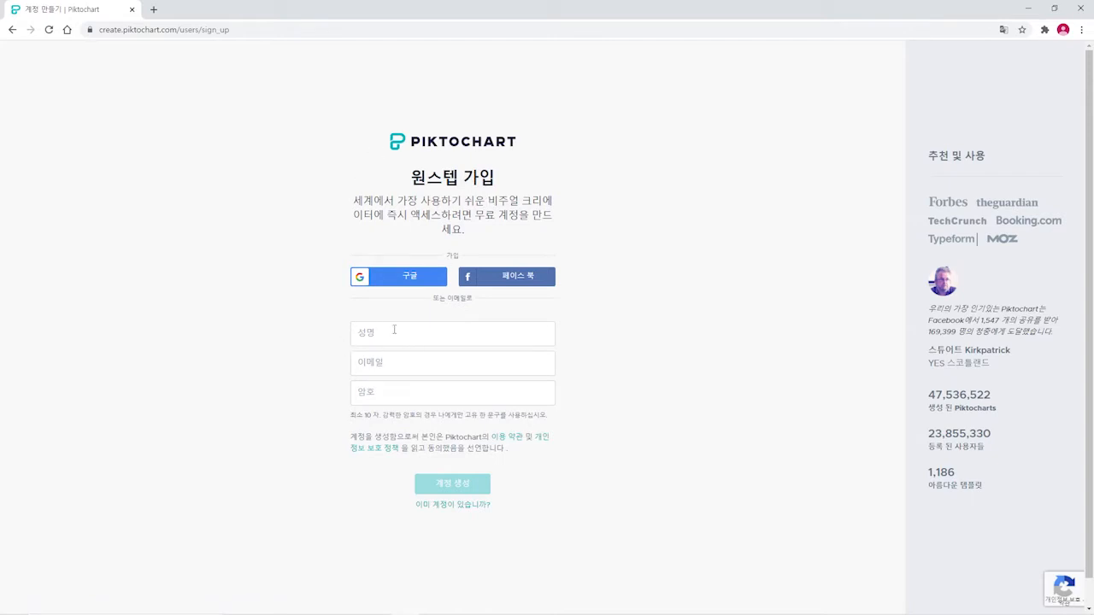
click(378, 391)
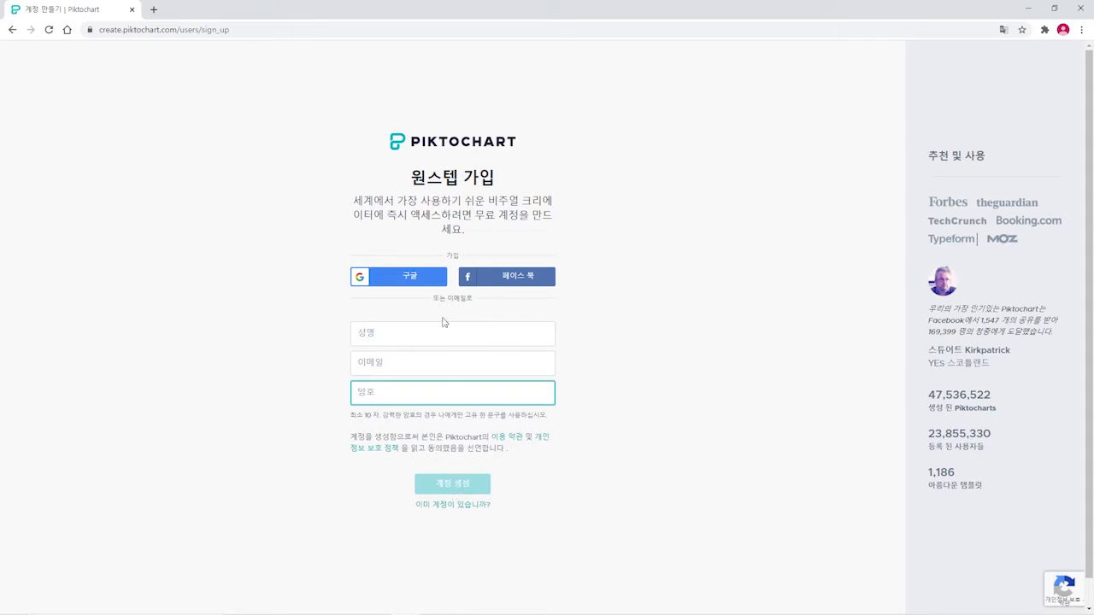
click(417, 282)
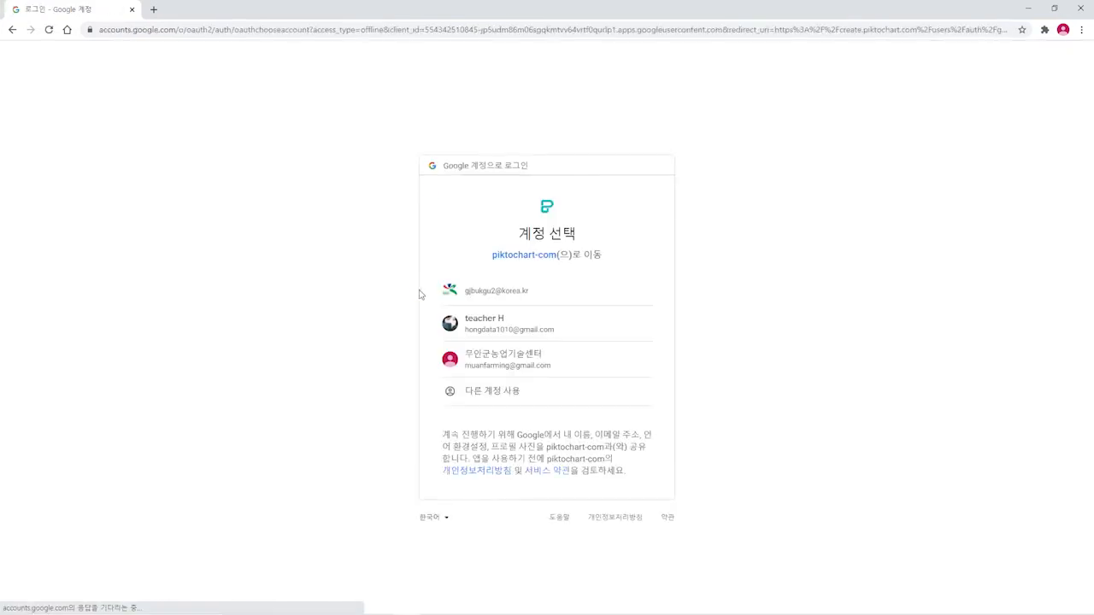
click(484, 330)
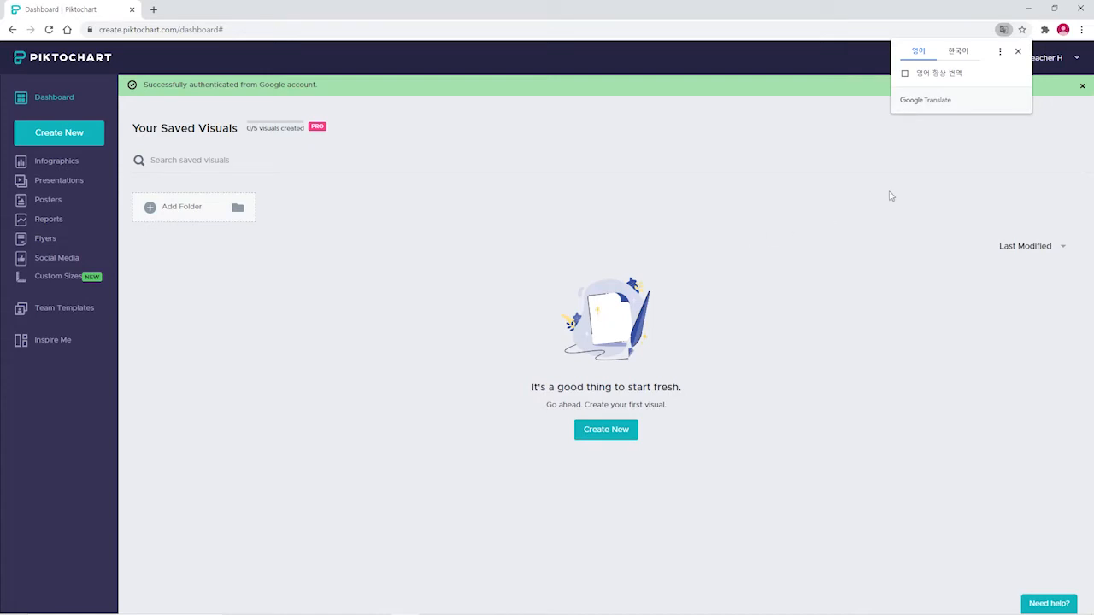
click(966, 55)
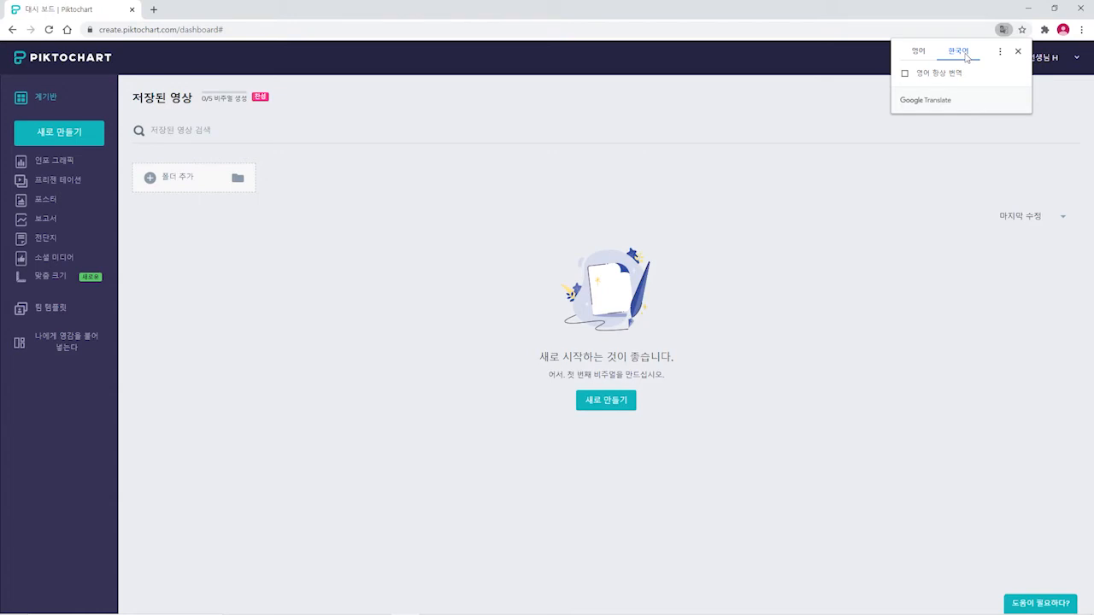
click(766, 192)
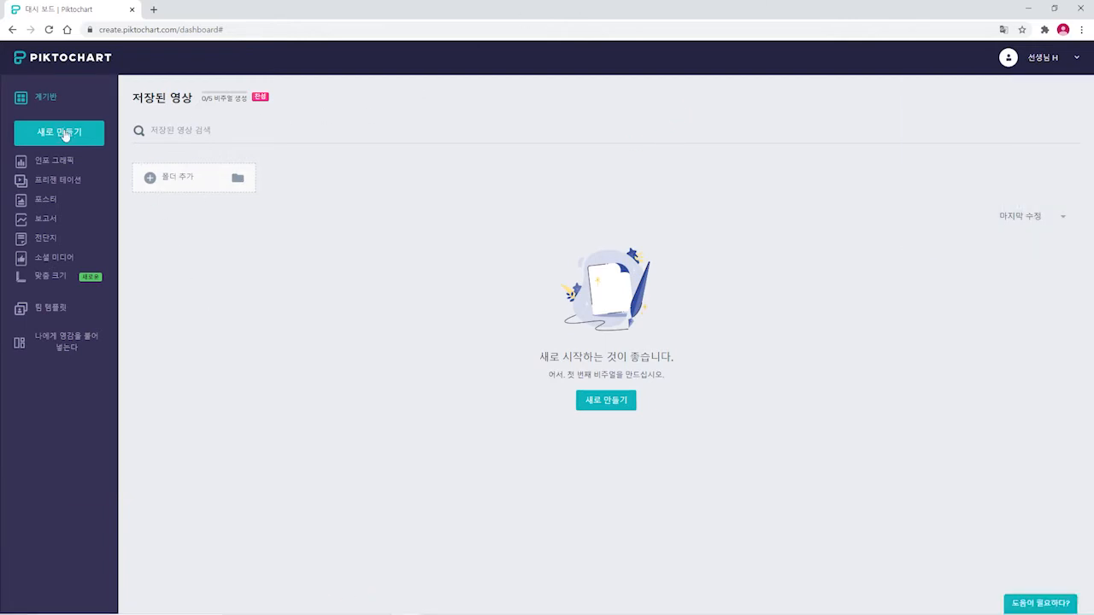
- Open the infographic (인포 그래픽) templates and look through the available designs
click(47, 167)
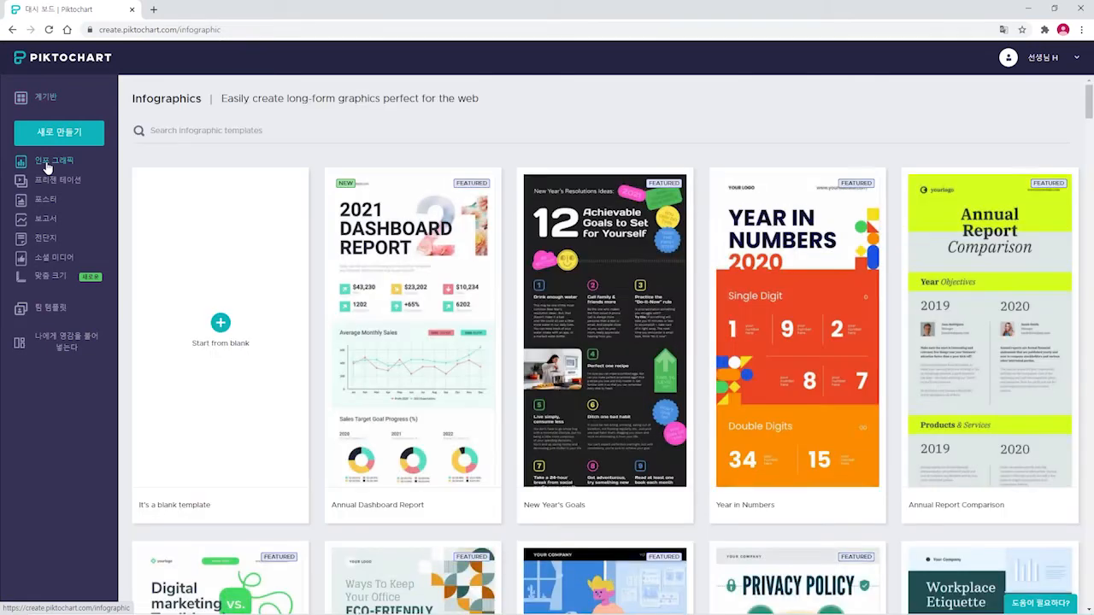
mouse_move(417, 308)
scroll(571, 342, down, 1)
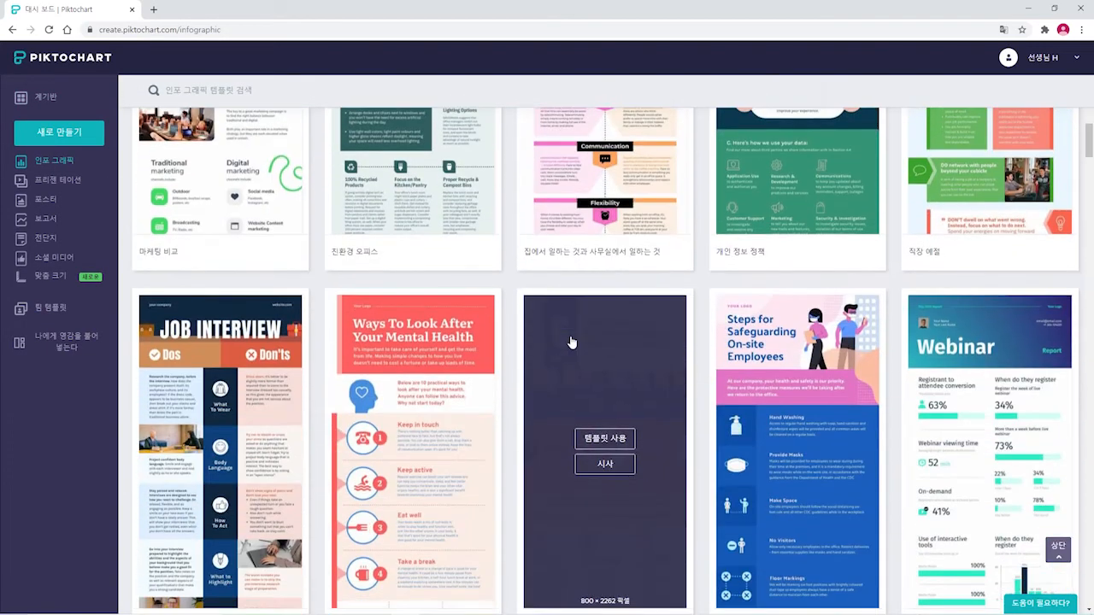
scroll(572, 342, down, 10)
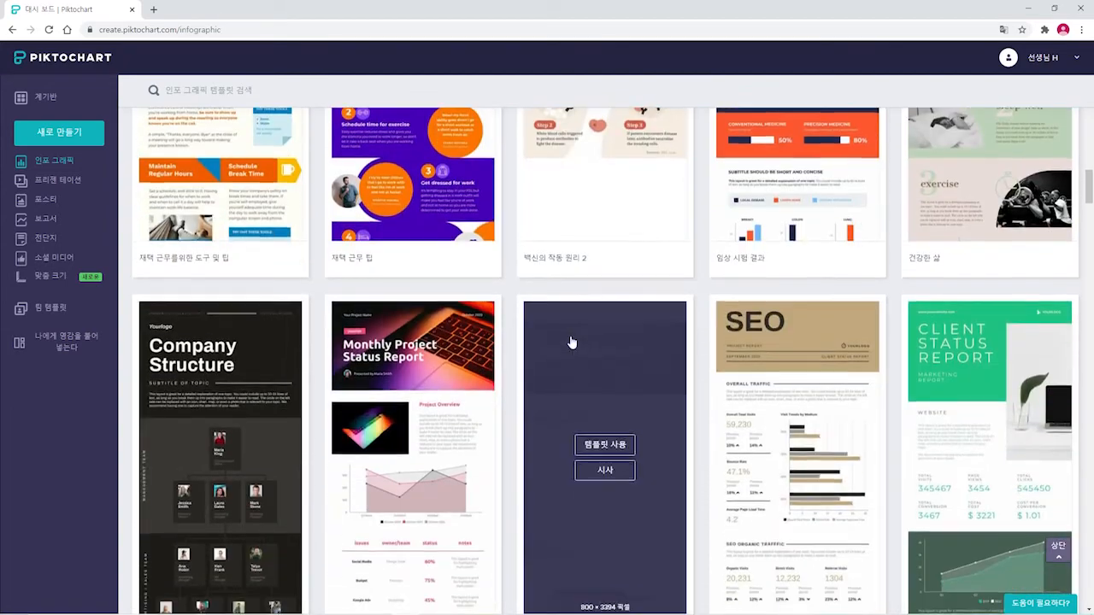
scroll(571, 342, down, 7)
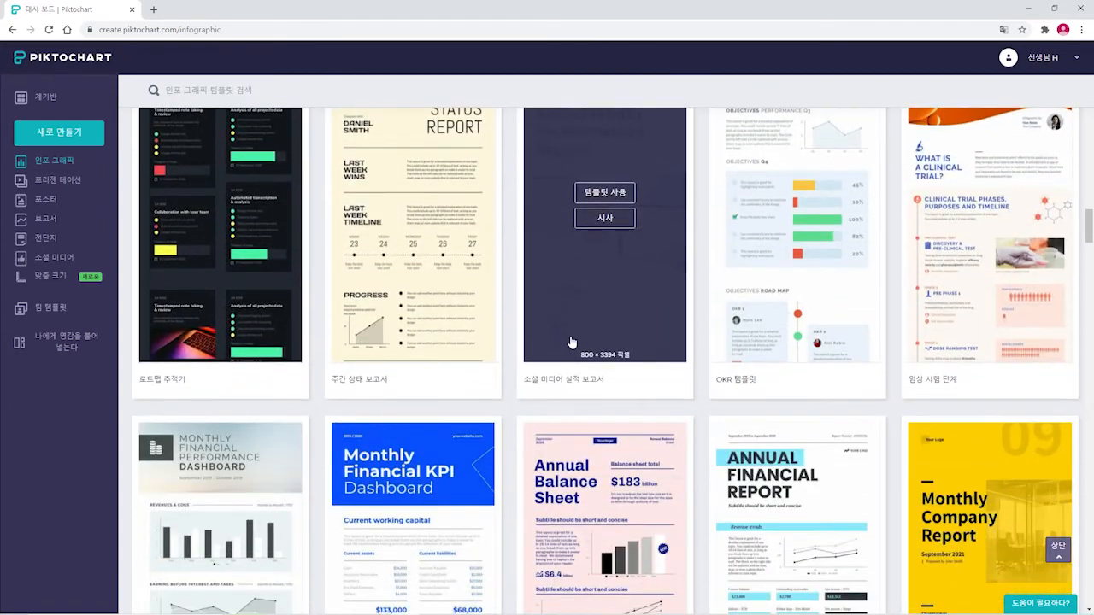
scroll(572, 342, down, 9)
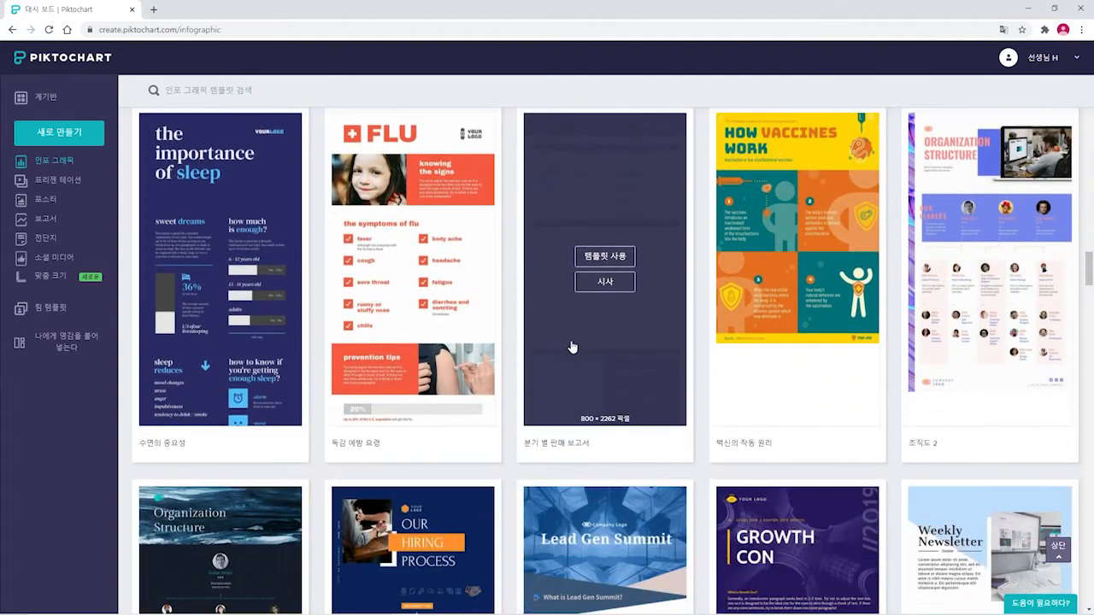
scroll(571, 346, down, 9)
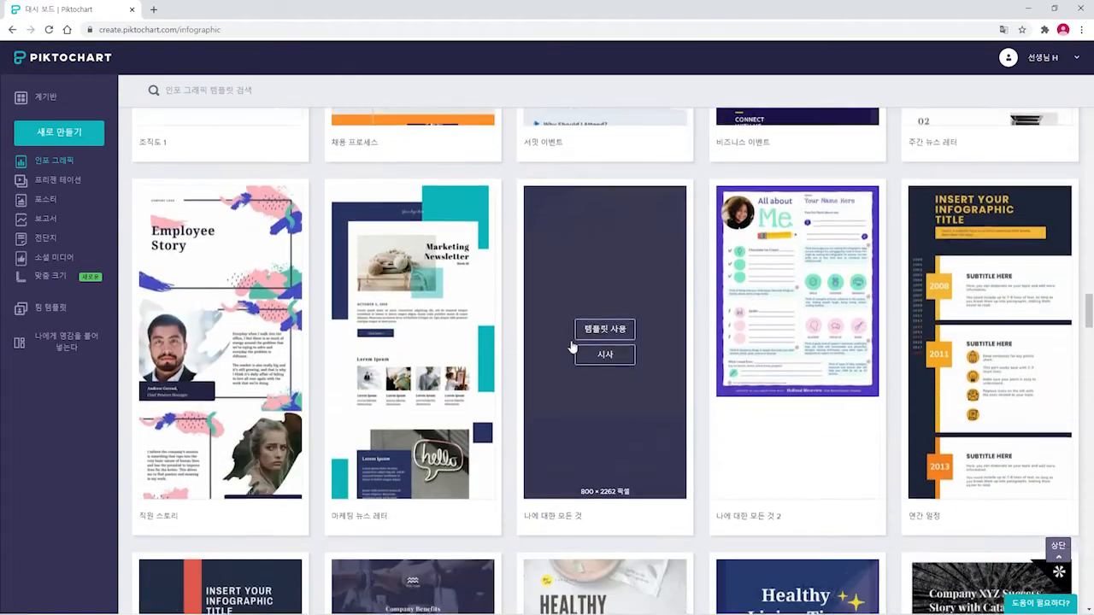
scroll(571, 347, down, 2)
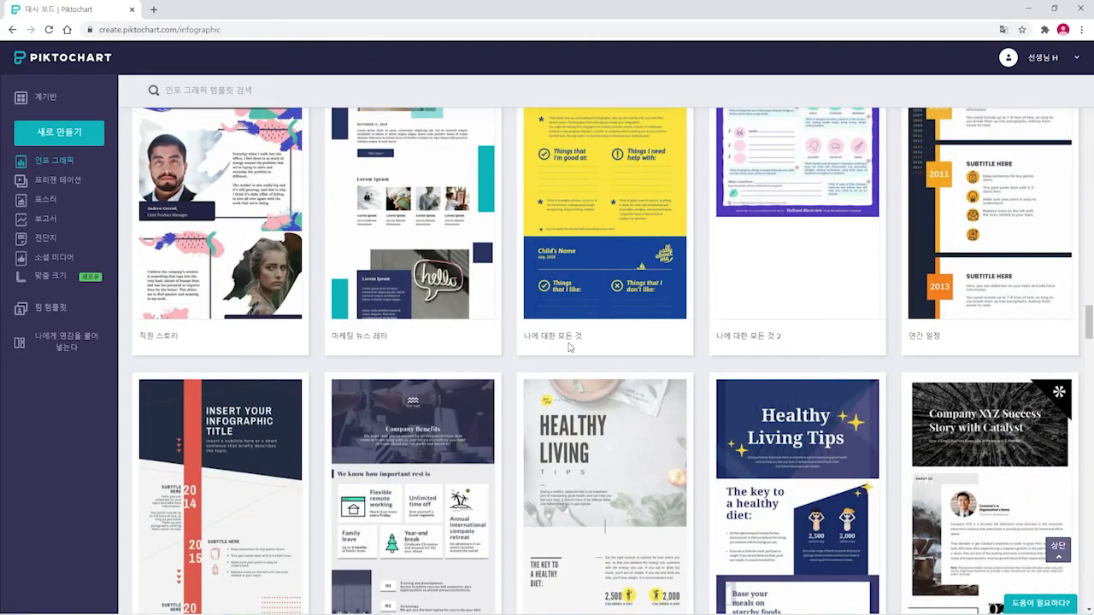
- Look through the presentation templates, and view the poster, report and flyer template categories
click(52, 183)
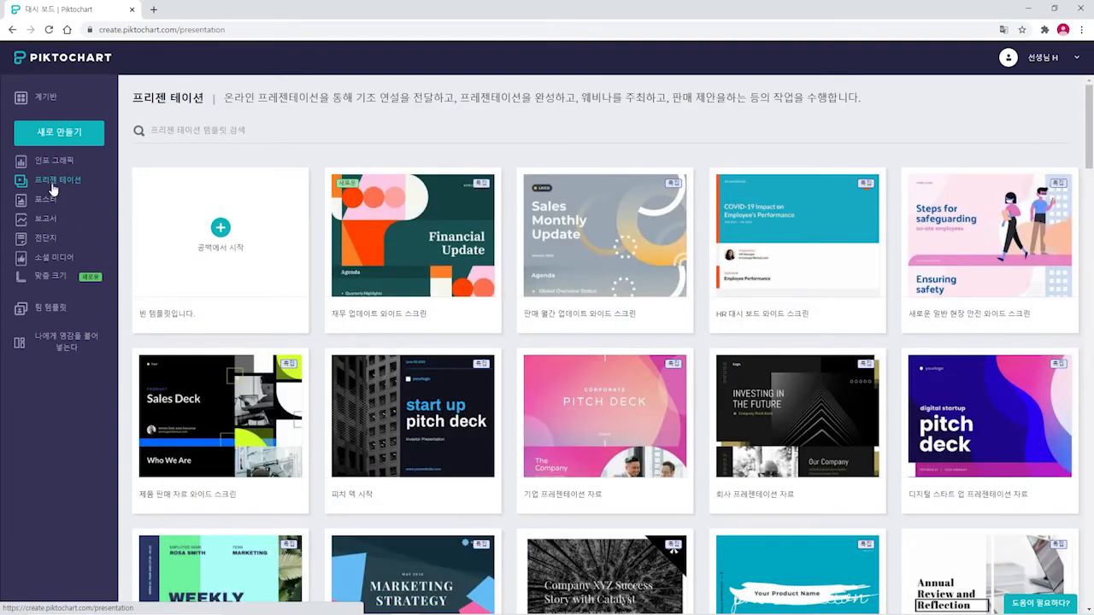
scroll(561, 351, down, 6)
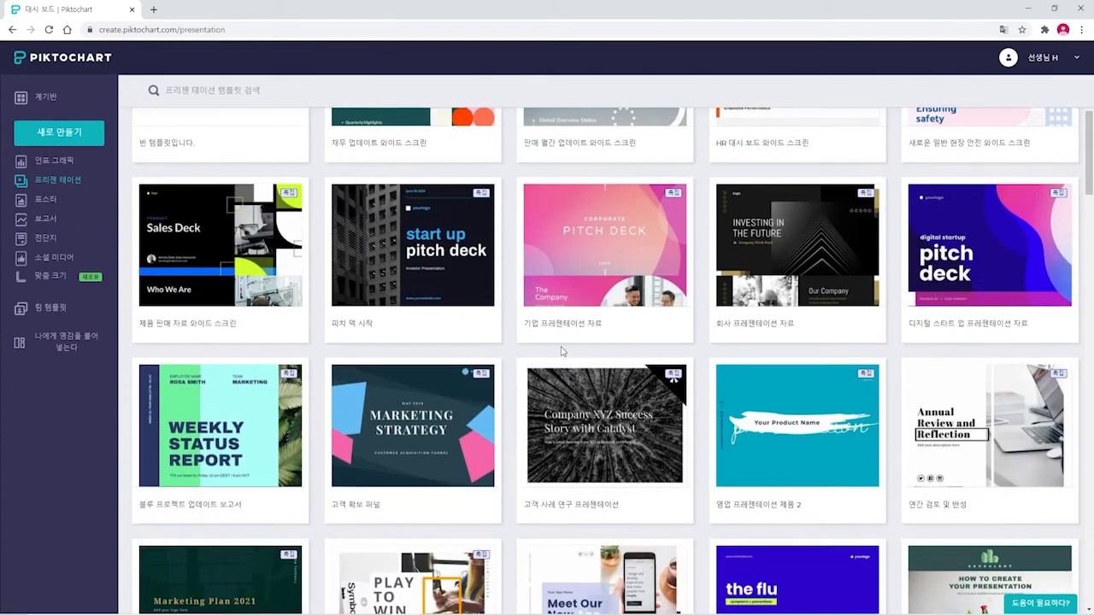
scroll(561, 346, down, 4)
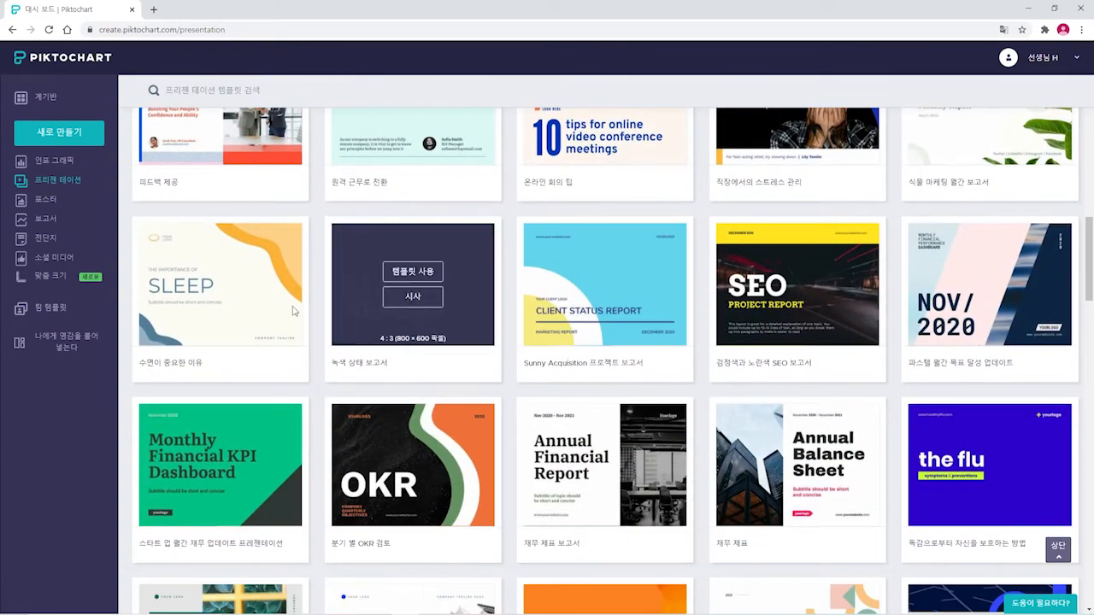
click(41, 206)
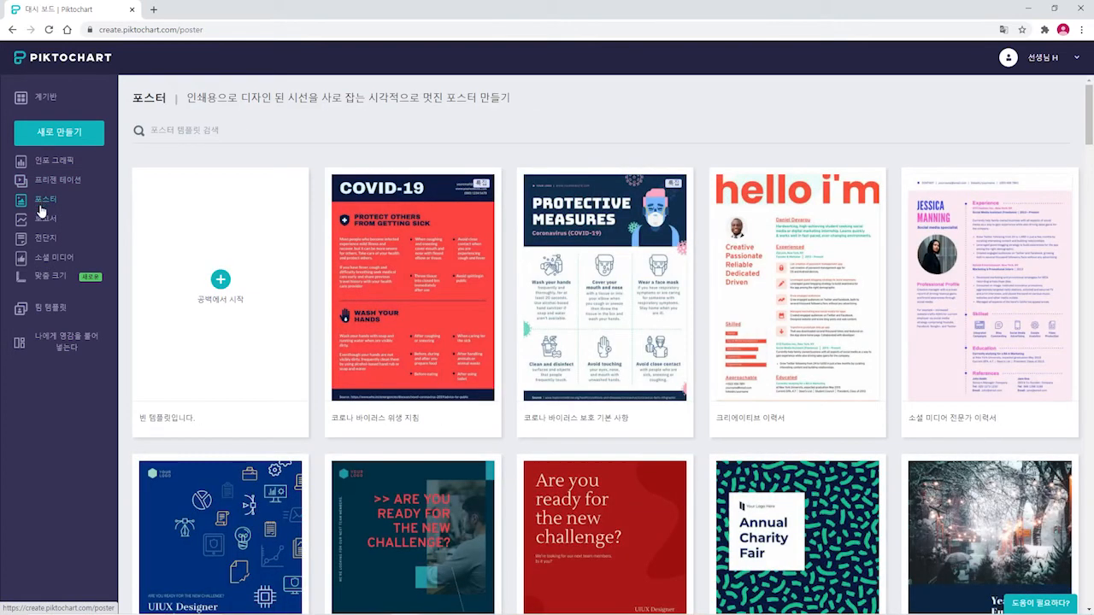
click(43, 220)
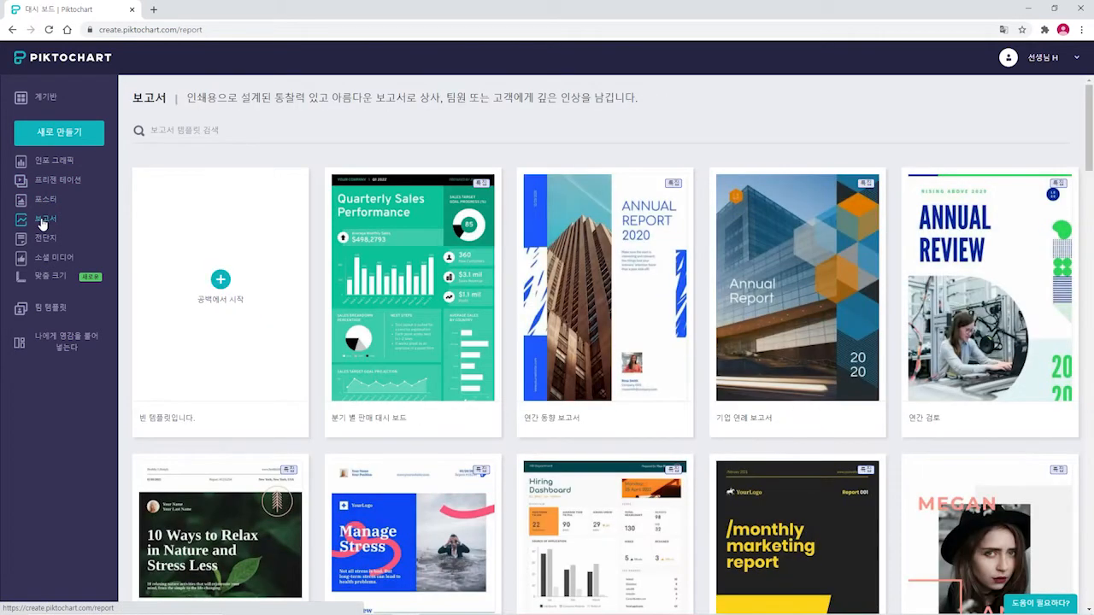
click(43, 239)
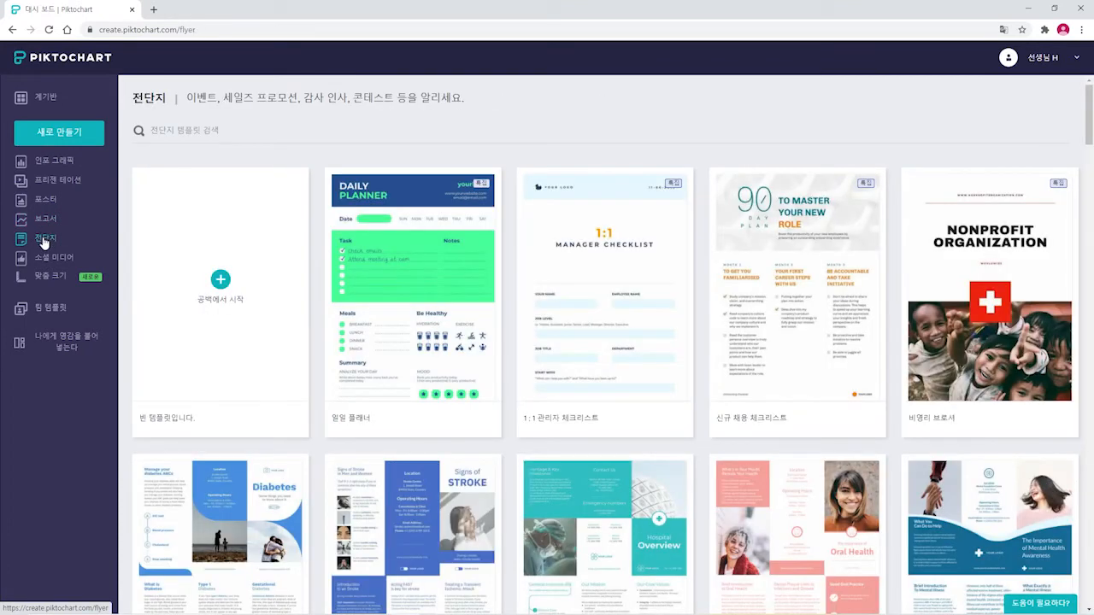
- Open the social media (소셜 미디어) templates and examine the post, cover and story designs across all formats
click(48, 260)
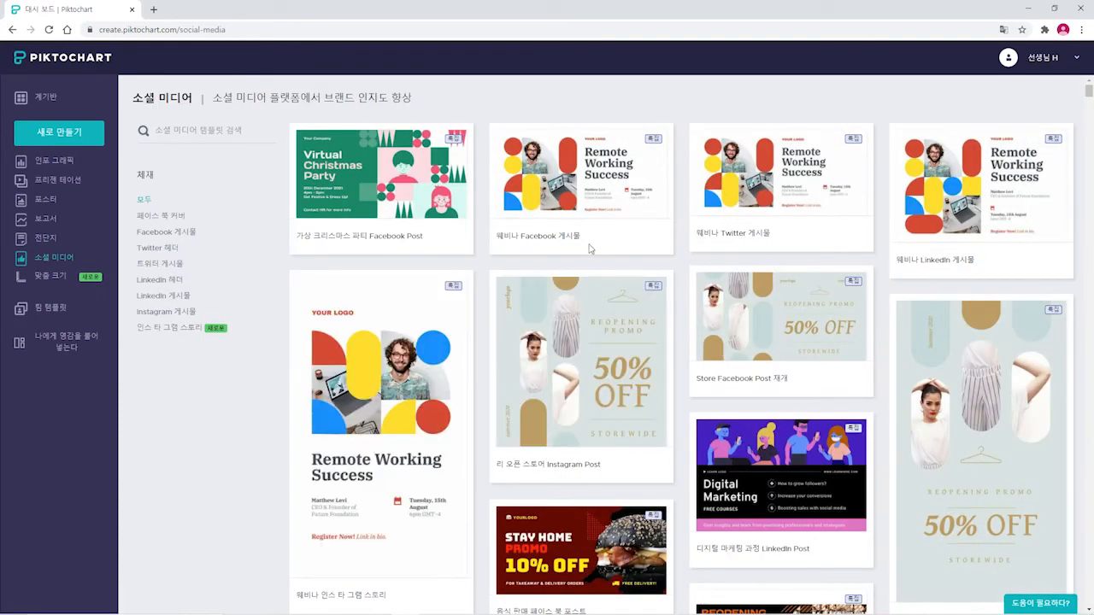
scroll(581, 273, down, 2)
scroll(559, 313, down, 6)
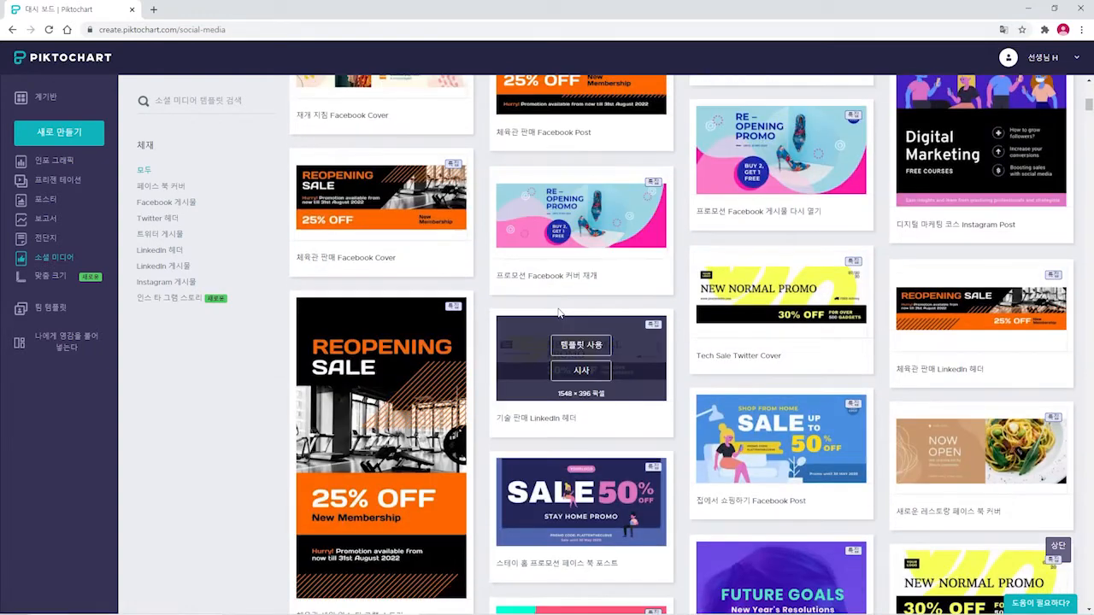
scroll(547, 307, down, 3)
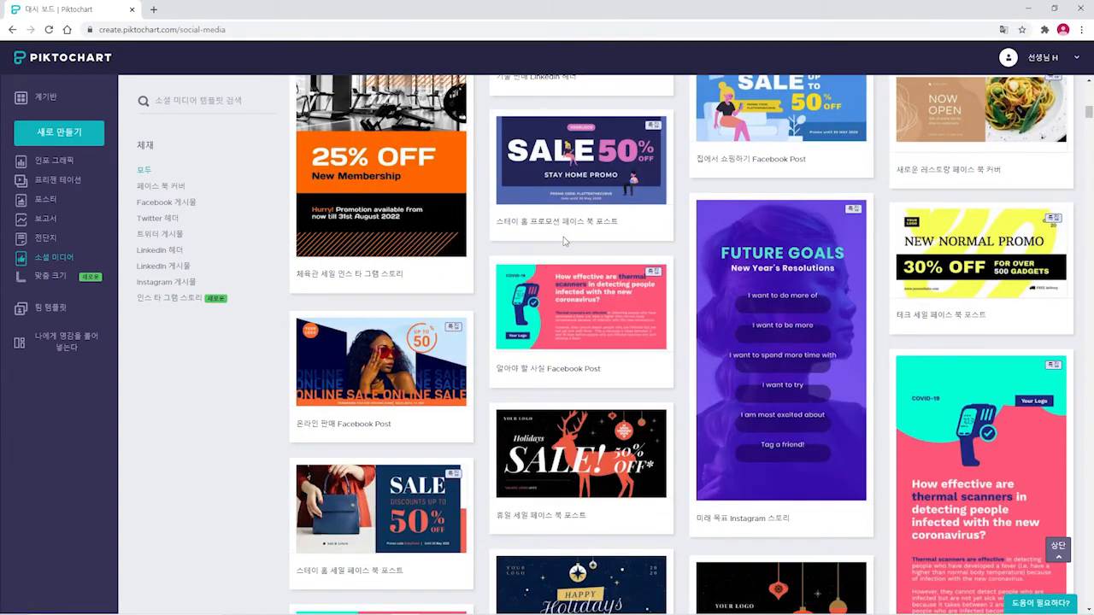
scroll(563, 241, down, 4)
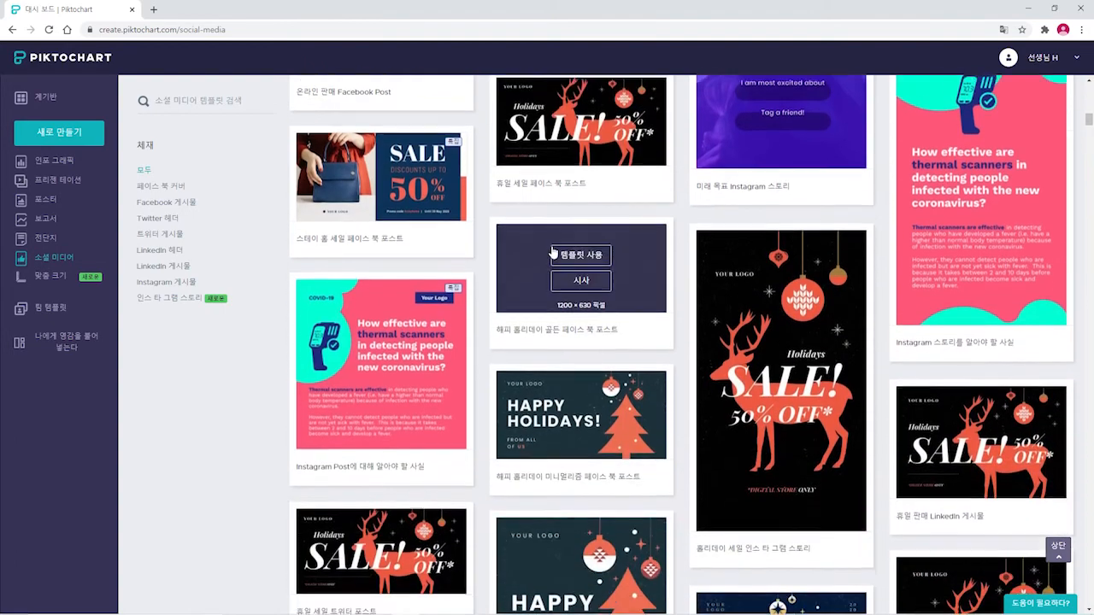
scroll(553, 252, down, 2)
scroll(553, 253, down, 2)
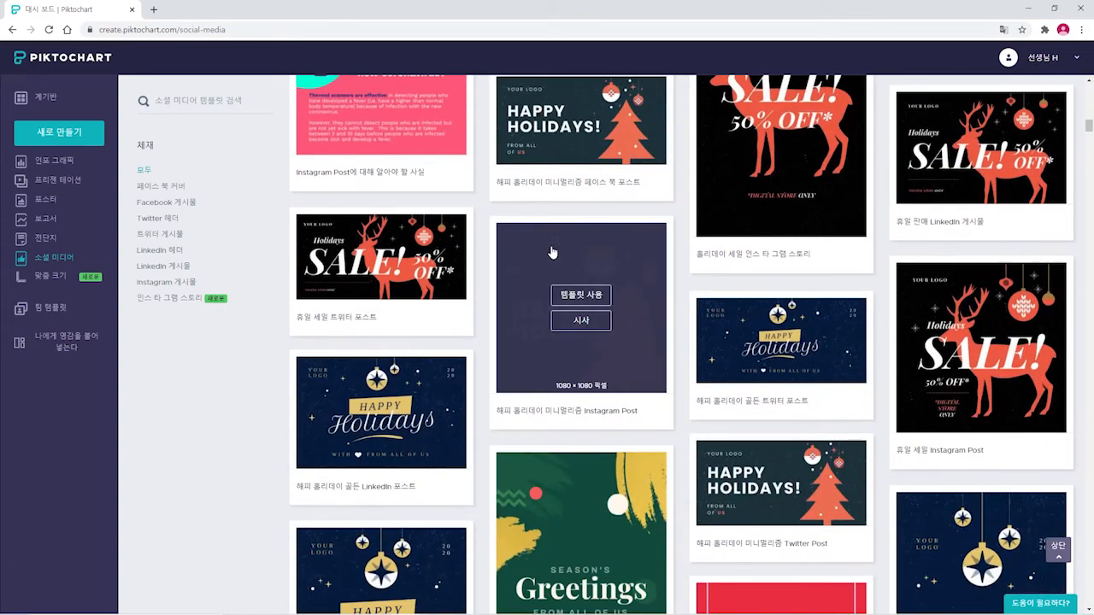
scroll(553, 252, down, 3)
scroll(629, 244, down, 1)
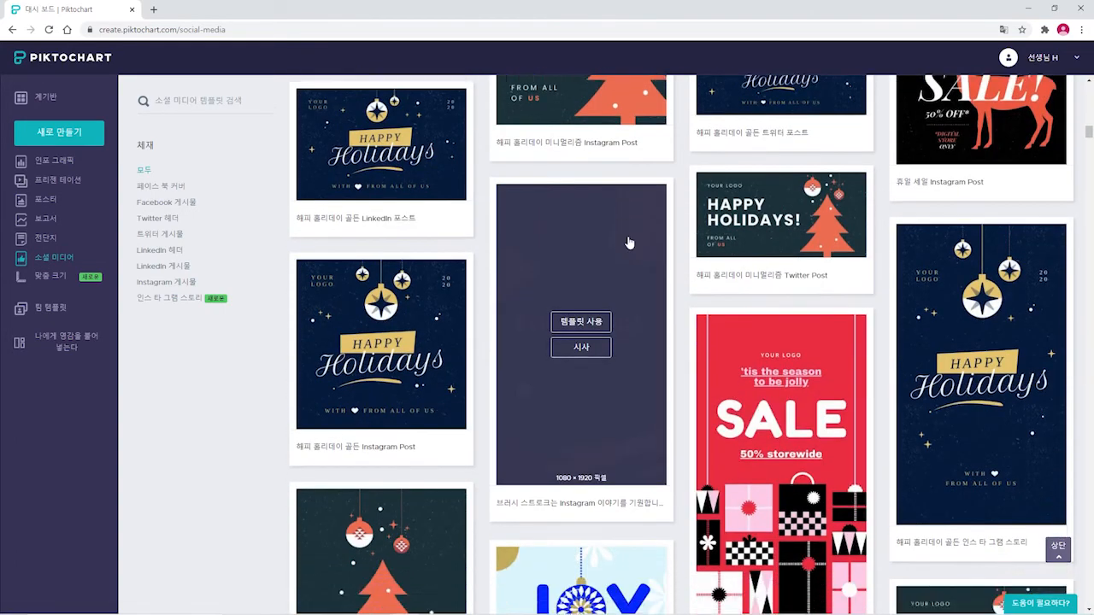
scroll(629, 244, down, 4)
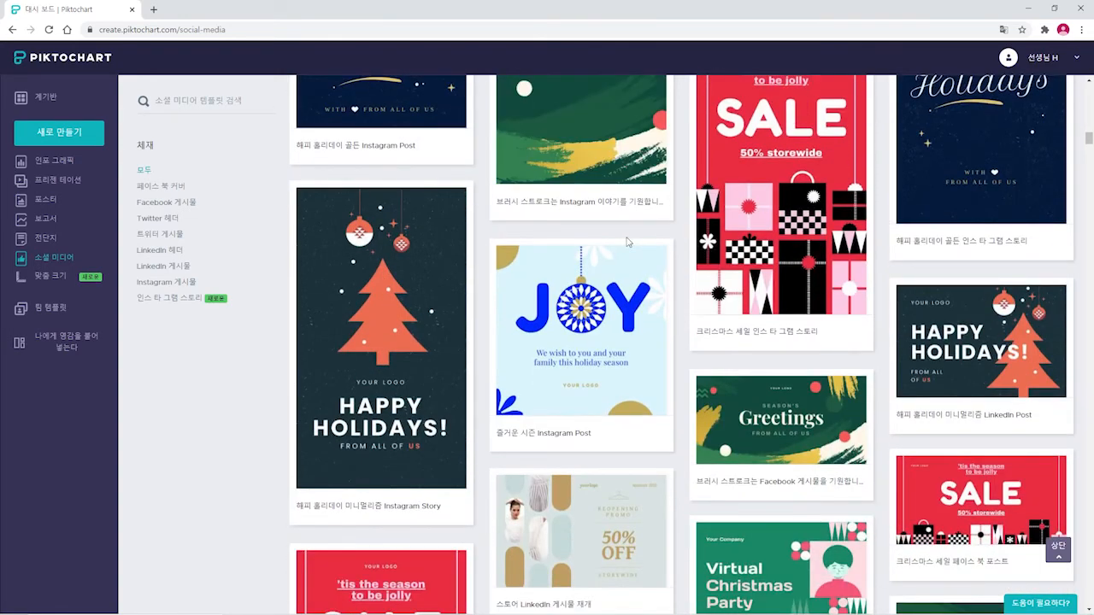
scroll(626, 243, down, 5)
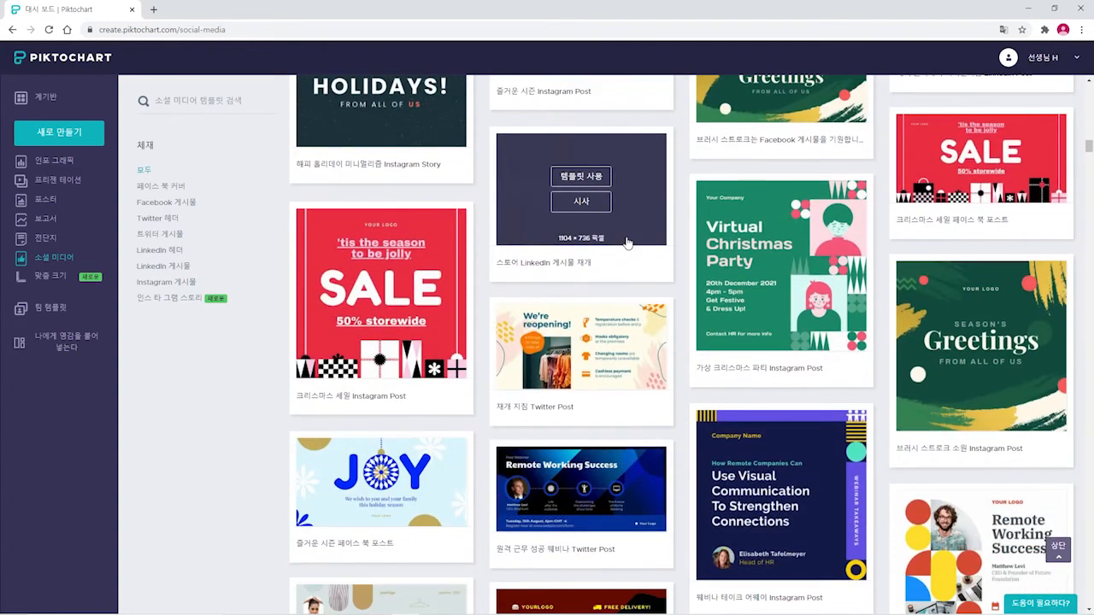
scroll(626, 243, down, 2)
scroll(626, 242, down, 2)
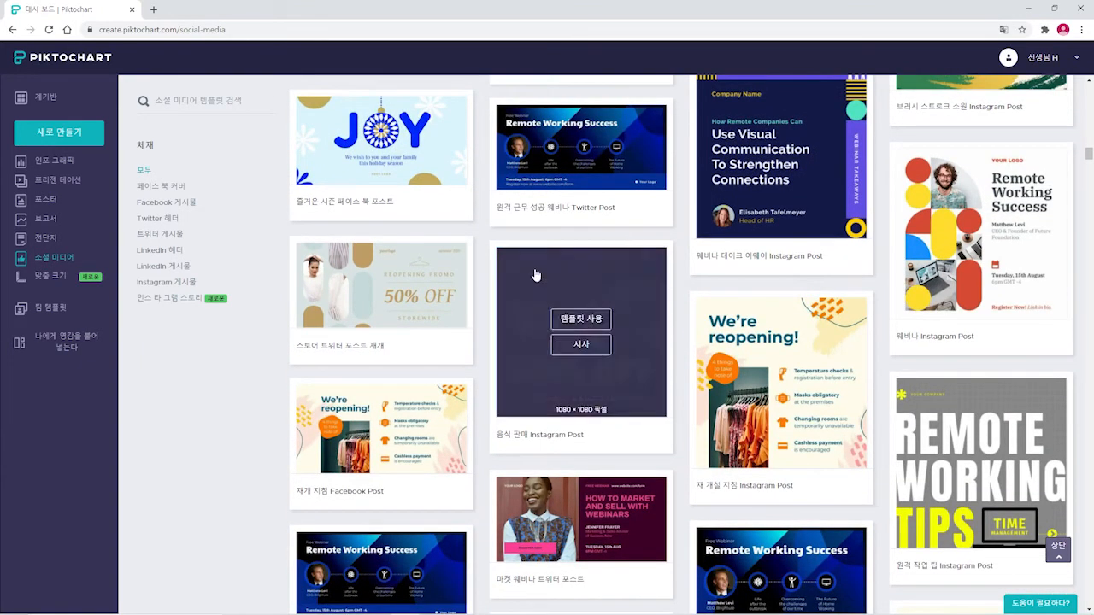
- Return to the infographic (인포 그래픽) templates and look through the designs to find one to use
click(70, 169)
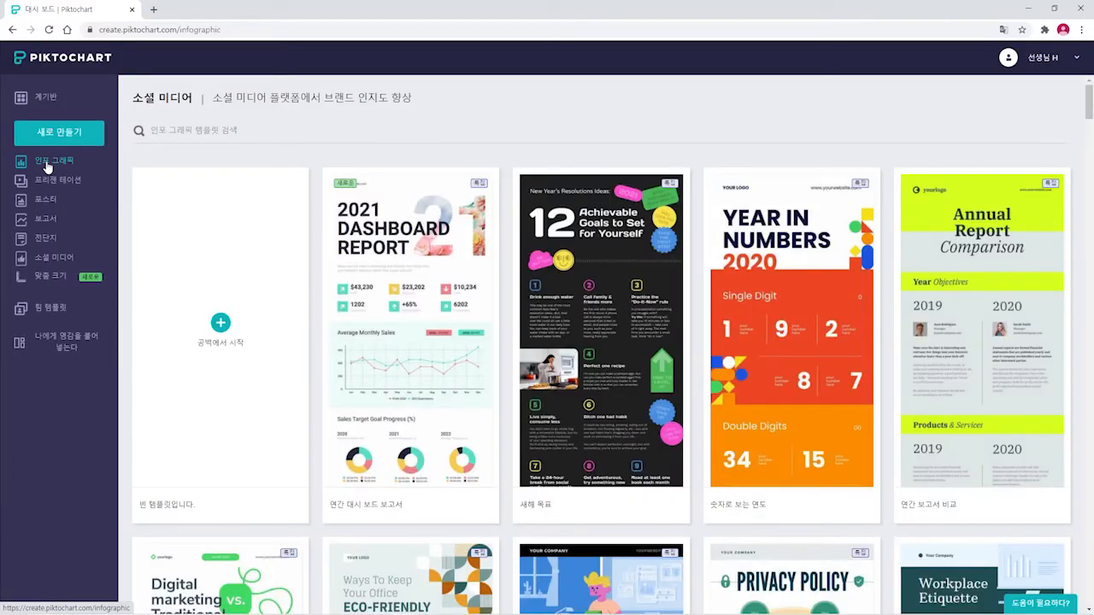
scroll(649, 291, down, 3)
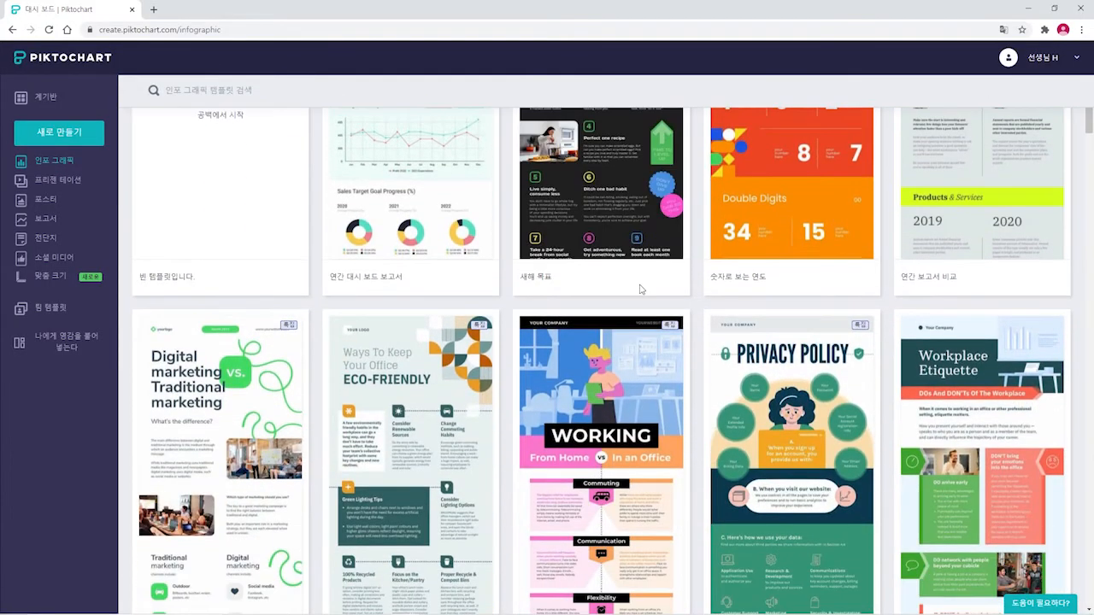
scroll(639, 289, down, 5)
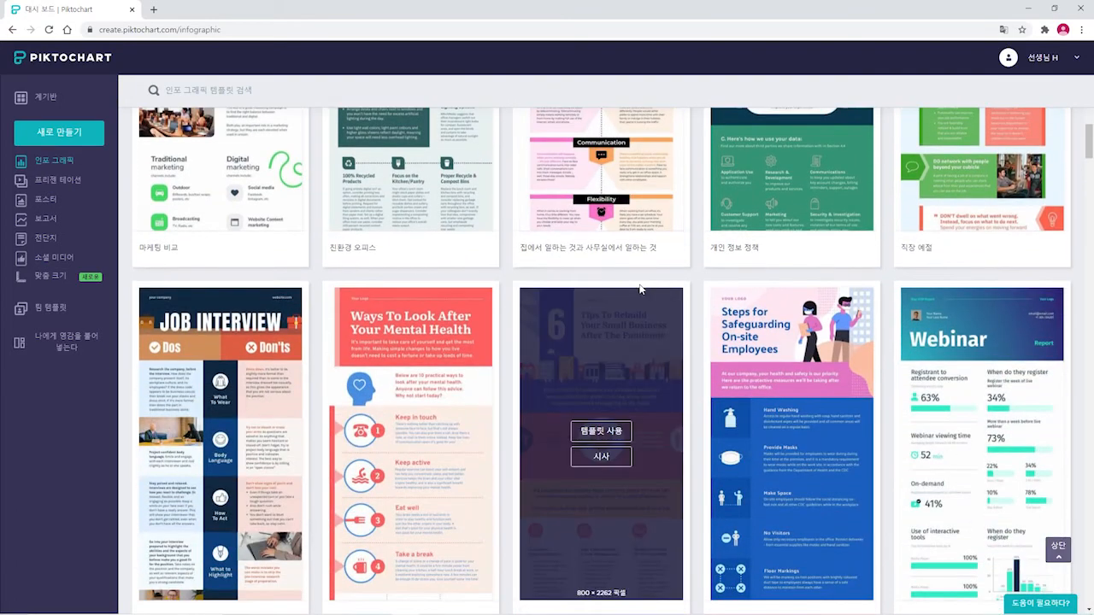
scroll(639, 289, down, 2)
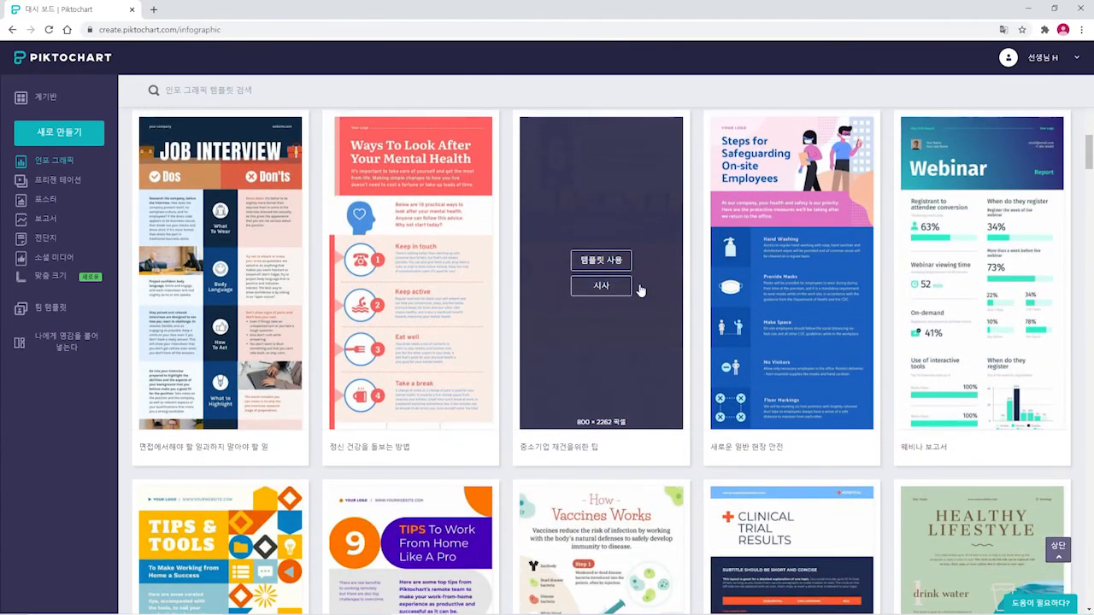
scroll(639, 291, down, 4)
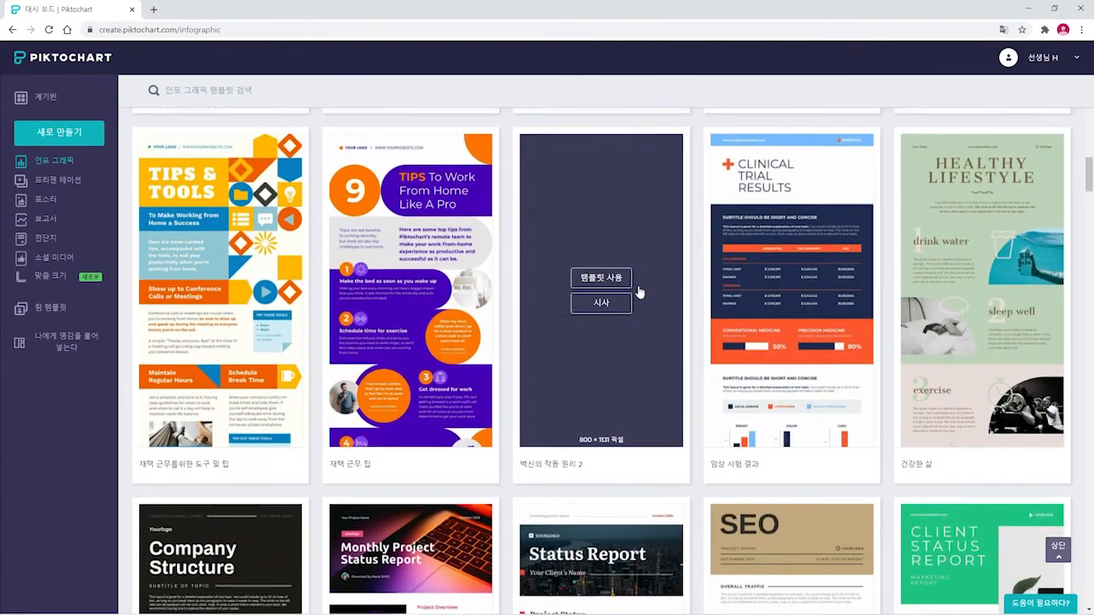
scroll(640, 293, down, 4)
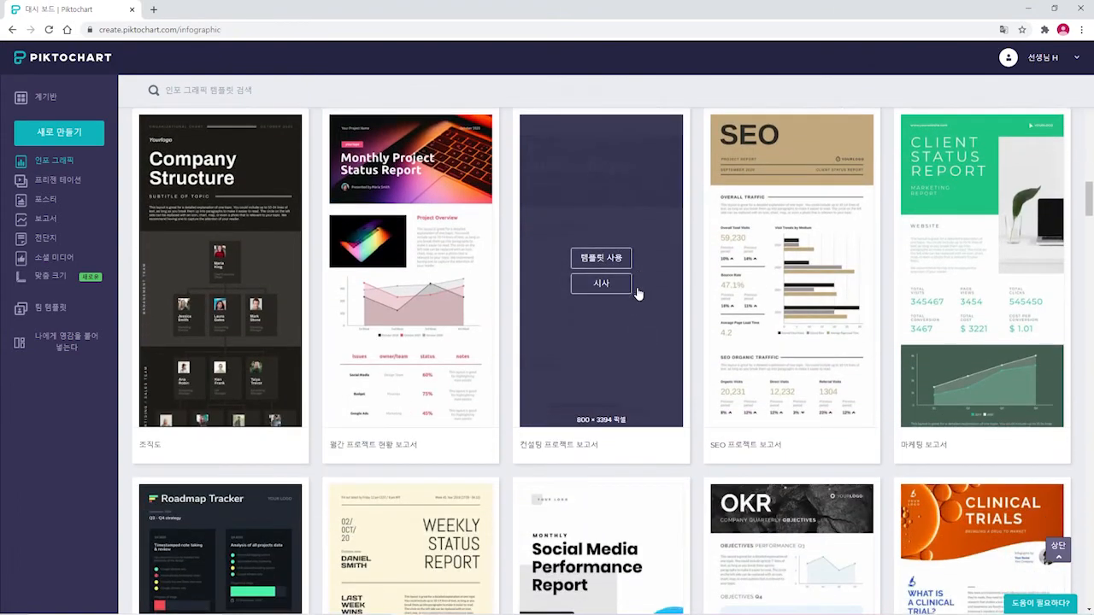
scroll(636, 294, down, 2)
scroll(635, 296, down, 4)
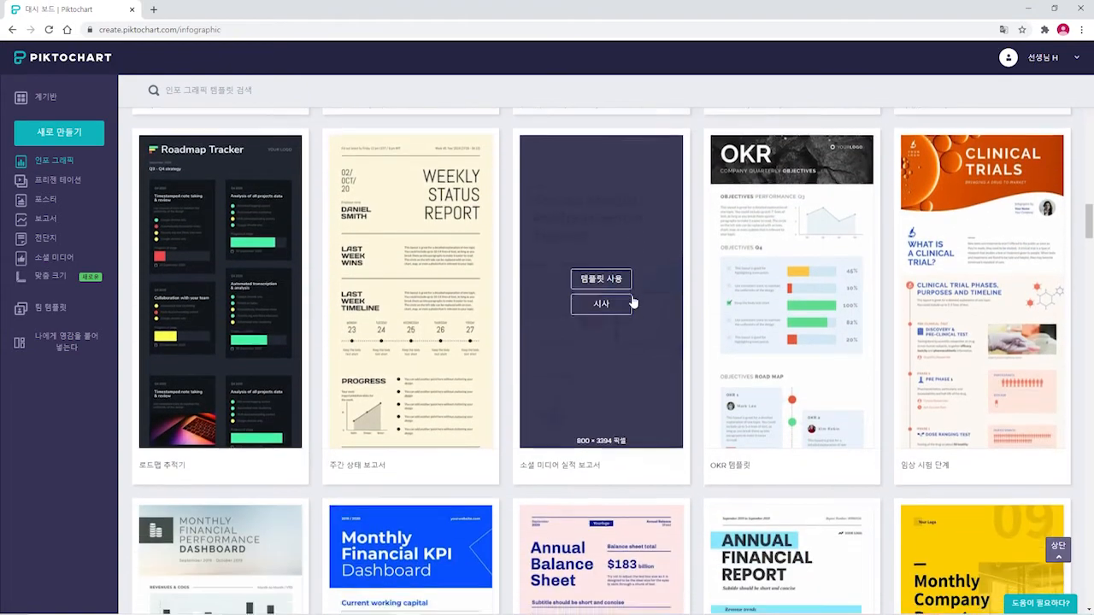
scroll(633, 300, down, 2)
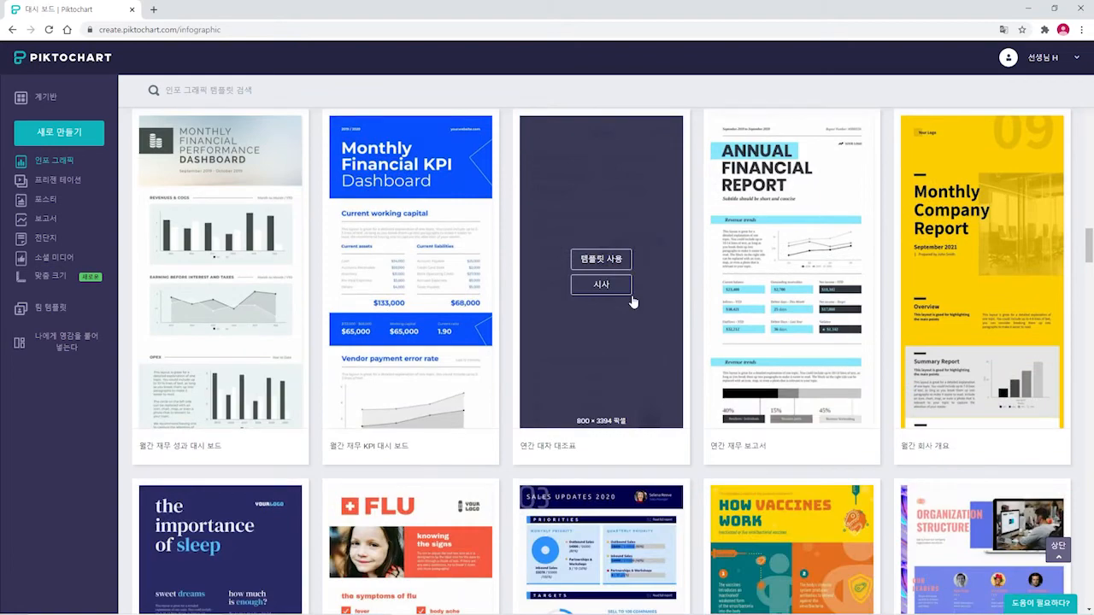
scroll(633, 301, down, 2)
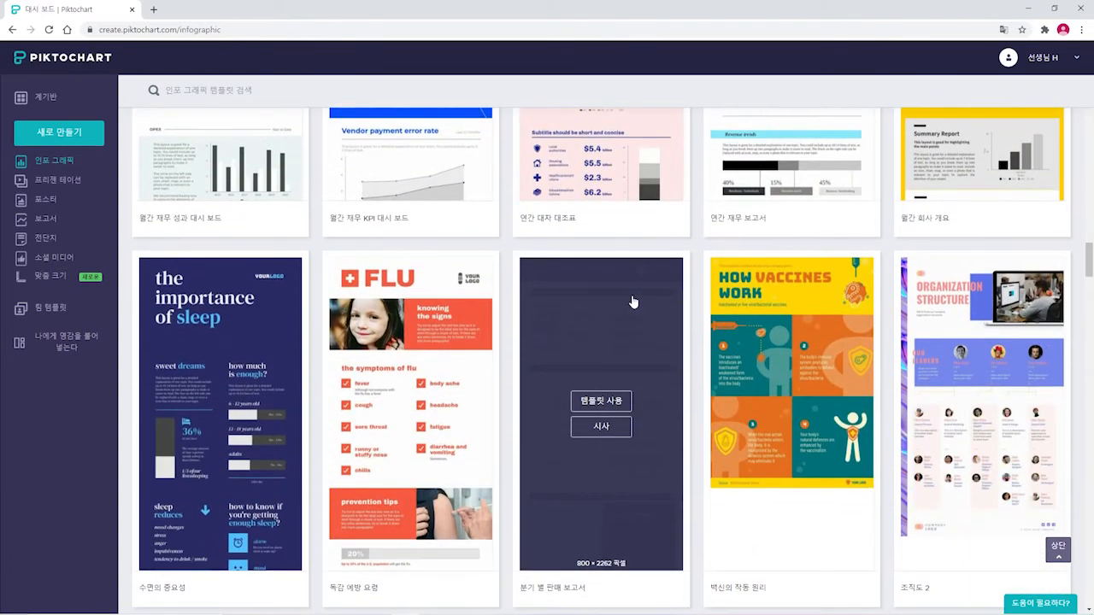
scroll(633, 302, down, 5)
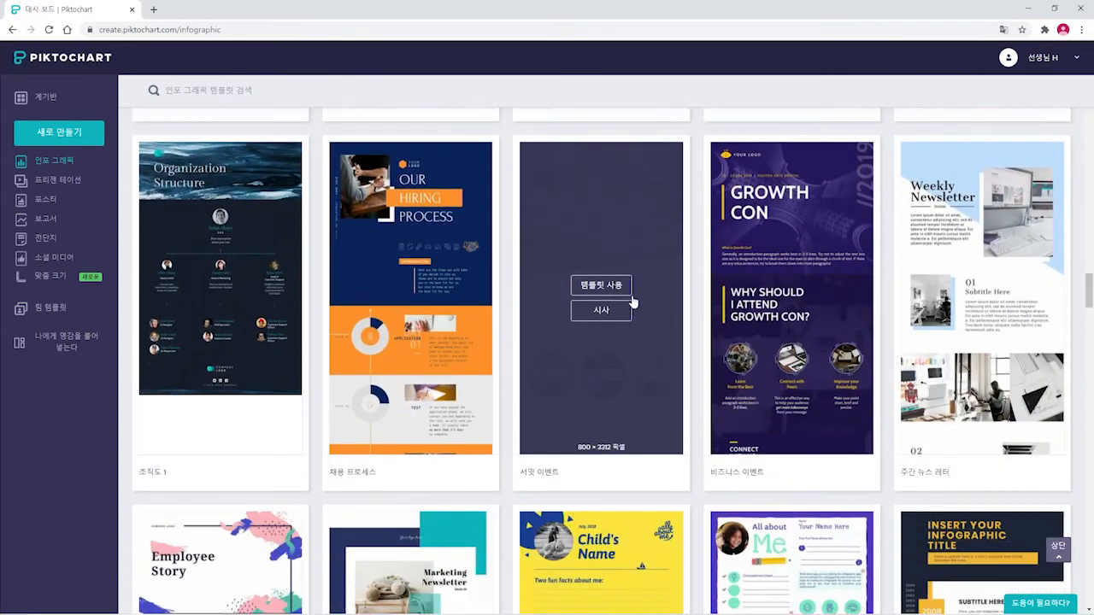
scroll(633, 302, down, 3)
scroll(633, 302, down, 1)
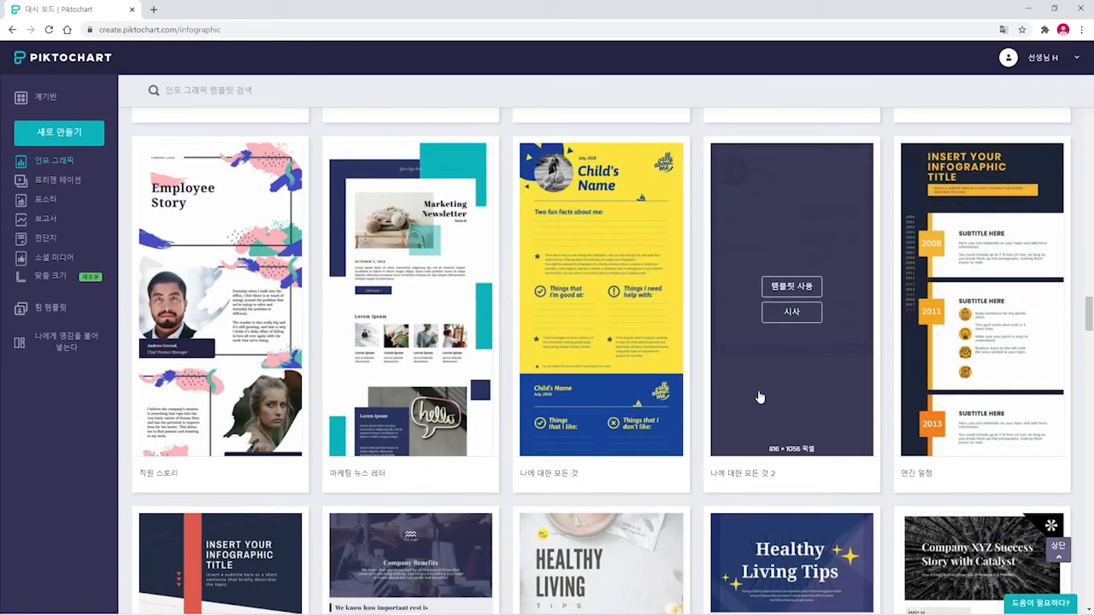
scroll(760, 396, down, 2)
scroll(760, 397, down, 2)
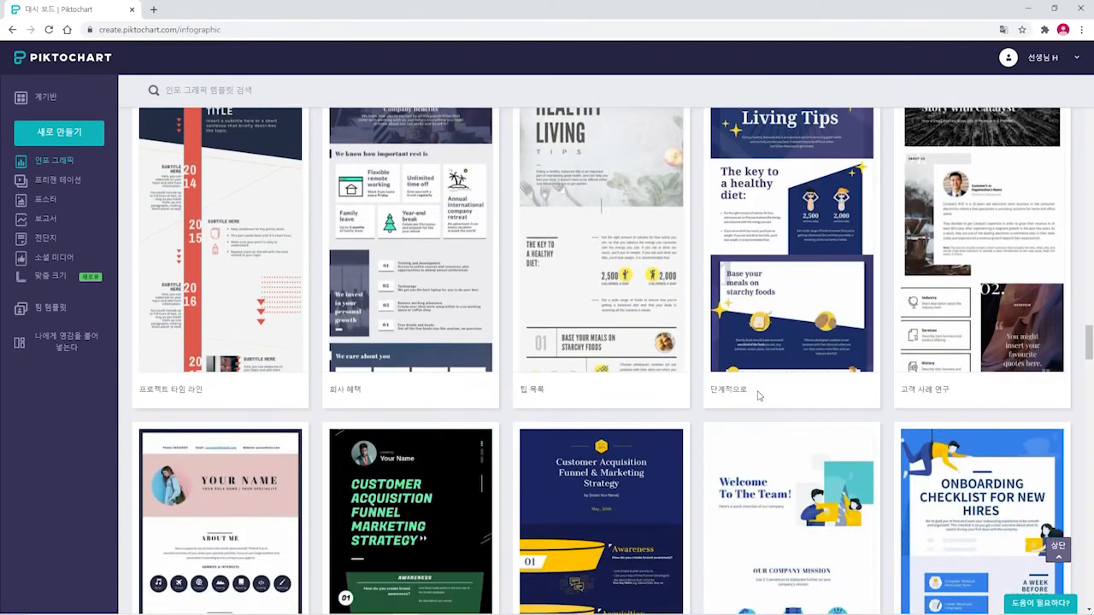
scroll(757, 396, down, 1)
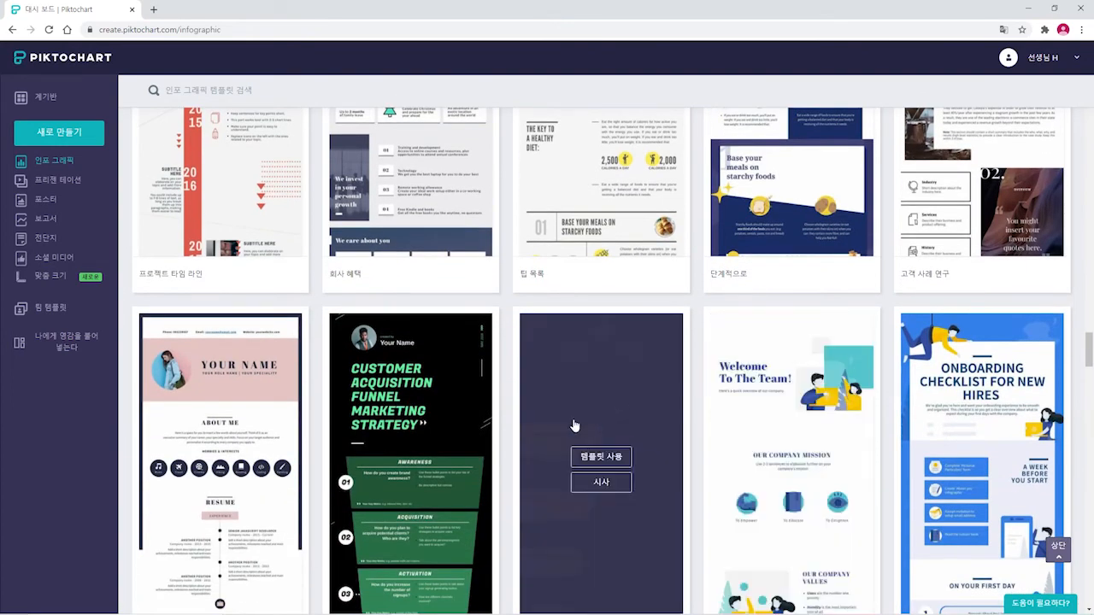
scroll(574, 425, down, 2)
scroll(574, 425, down, 2)
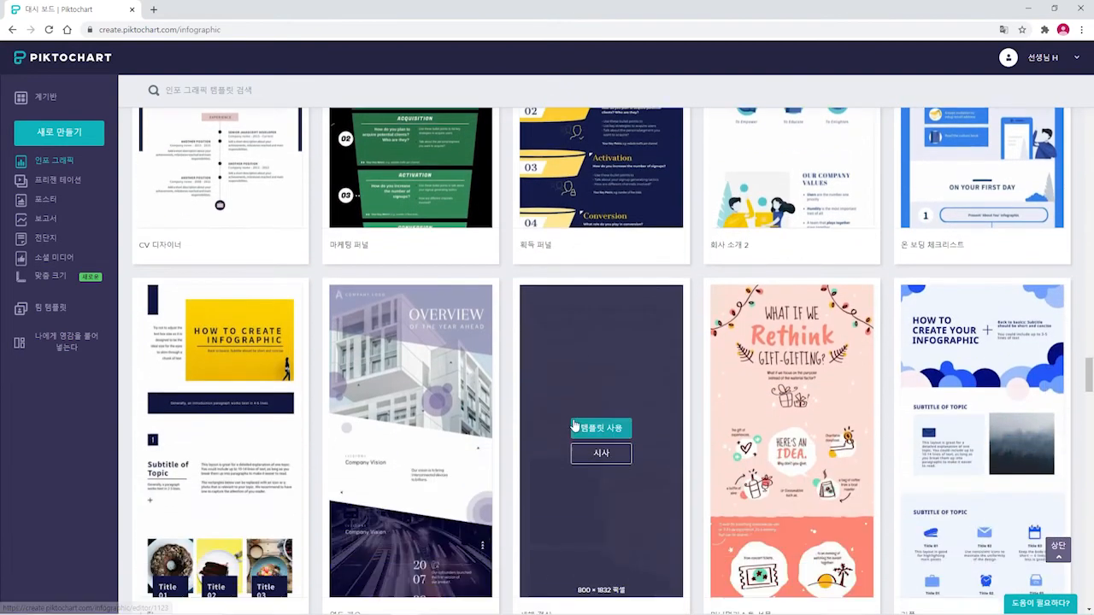
scroll(574, 425, down, 1)
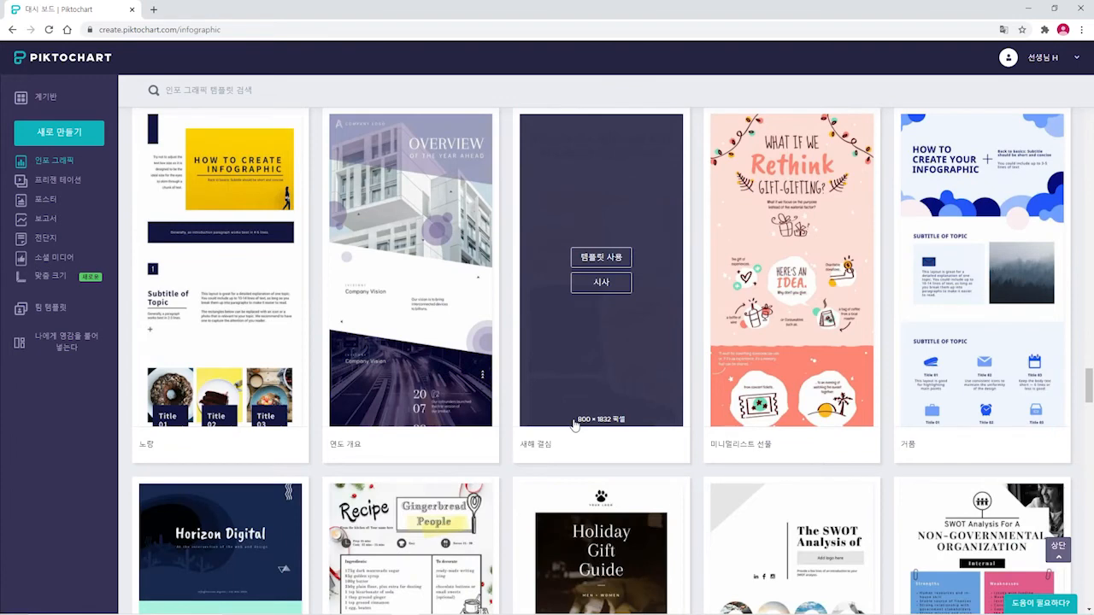
scroll(637, 205, down, 2)
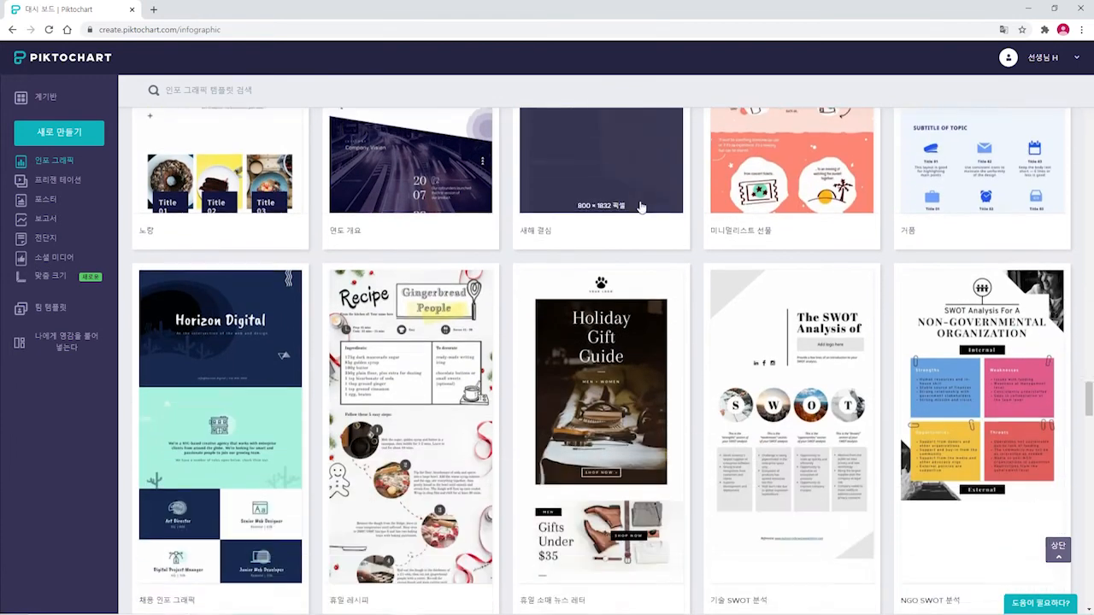
scroll(598, 240, down, 1)
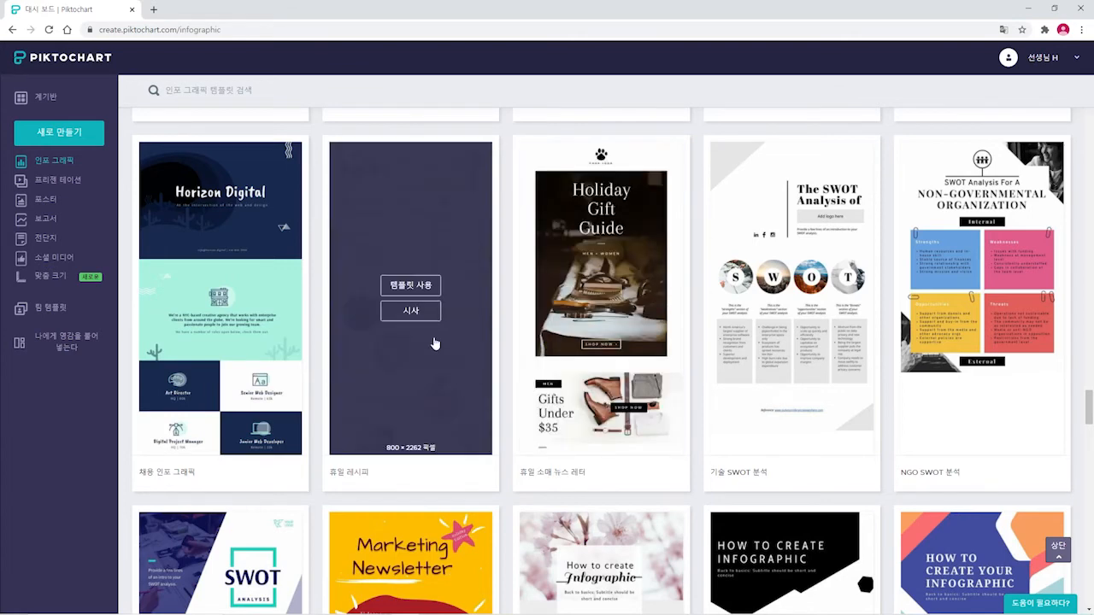
- Open the holiday recipe (휴일 레시피) template in the editor and look through its full layout
click(411, 286)
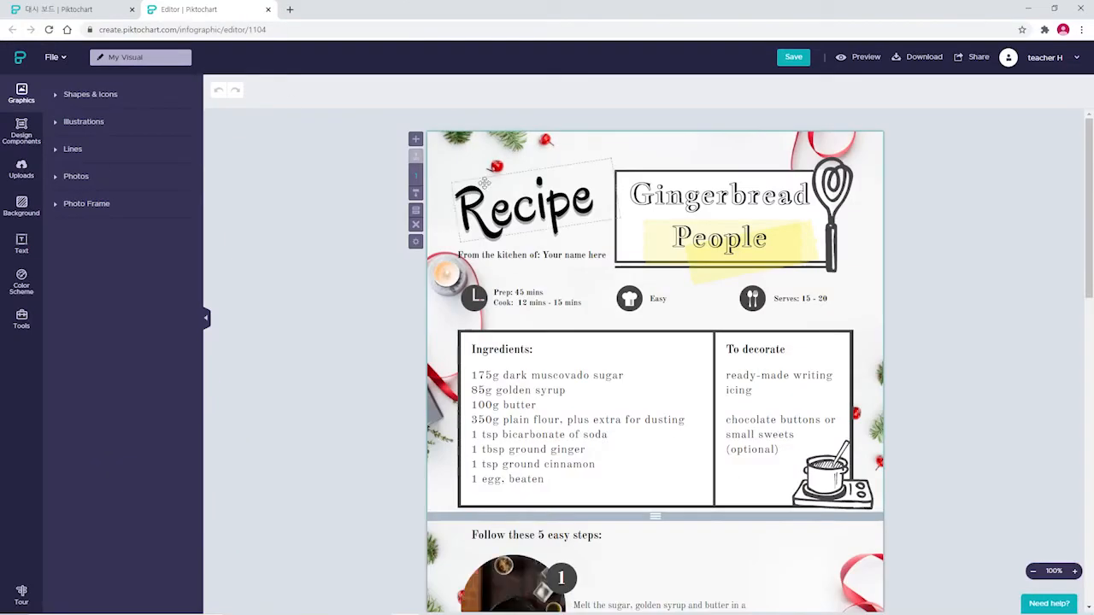
scroll(595, 287, down, 5)
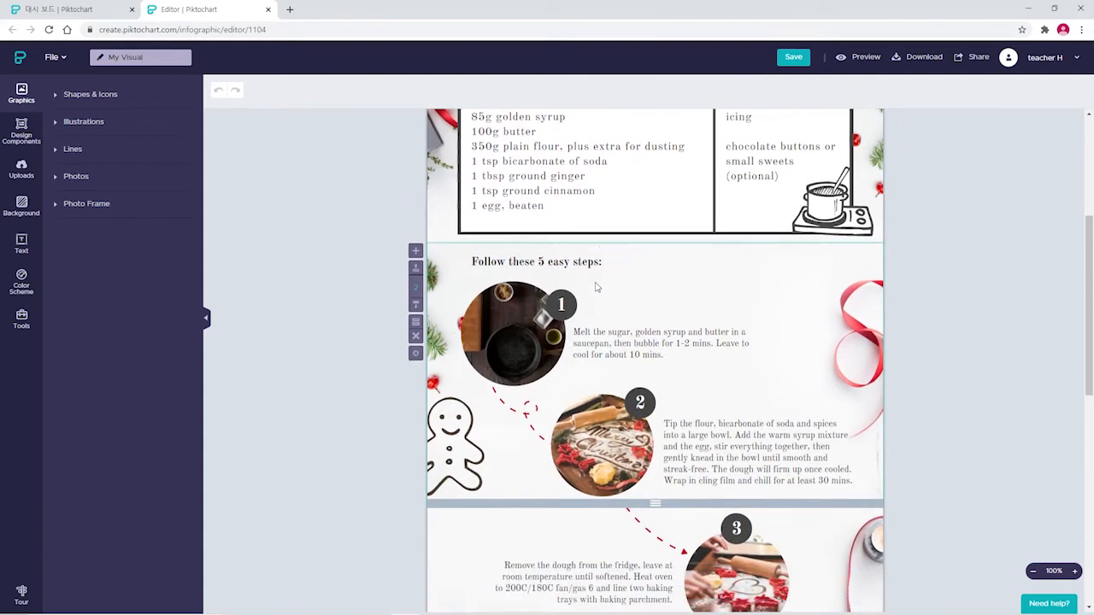
scroll(596, 282, down, 5)
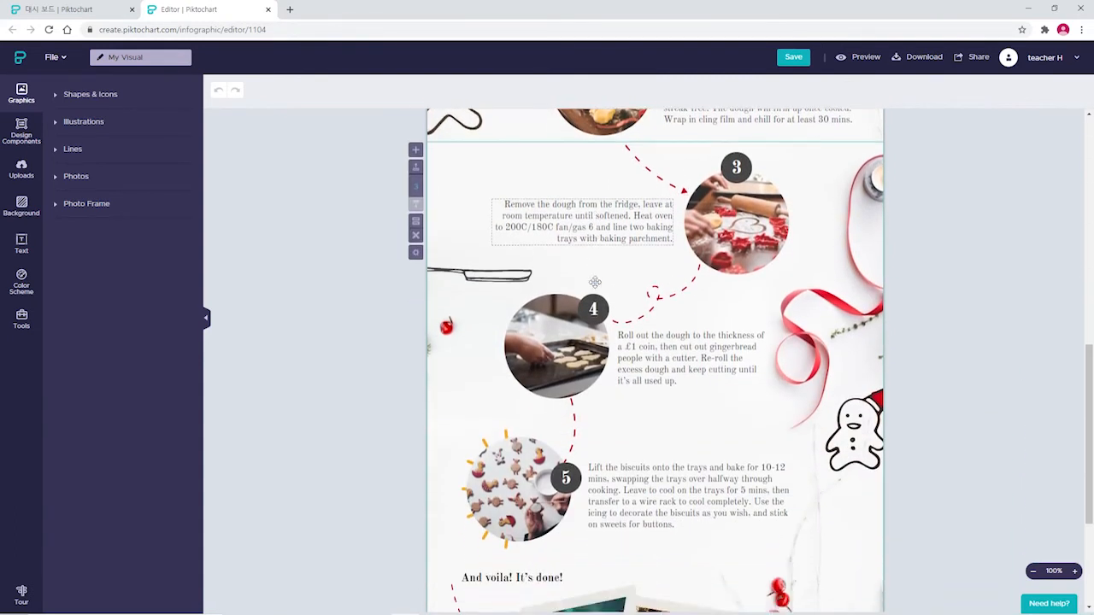
scroll(596, 282, down, 1)
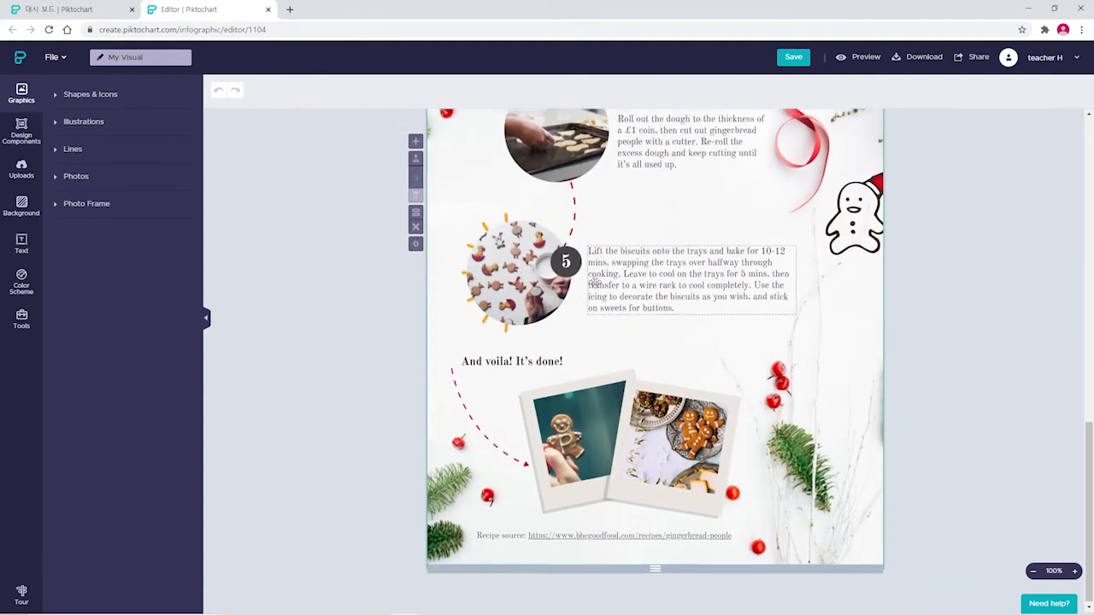
scroll(596, 287, up, 3)
scroll(597, 287, up, 4)
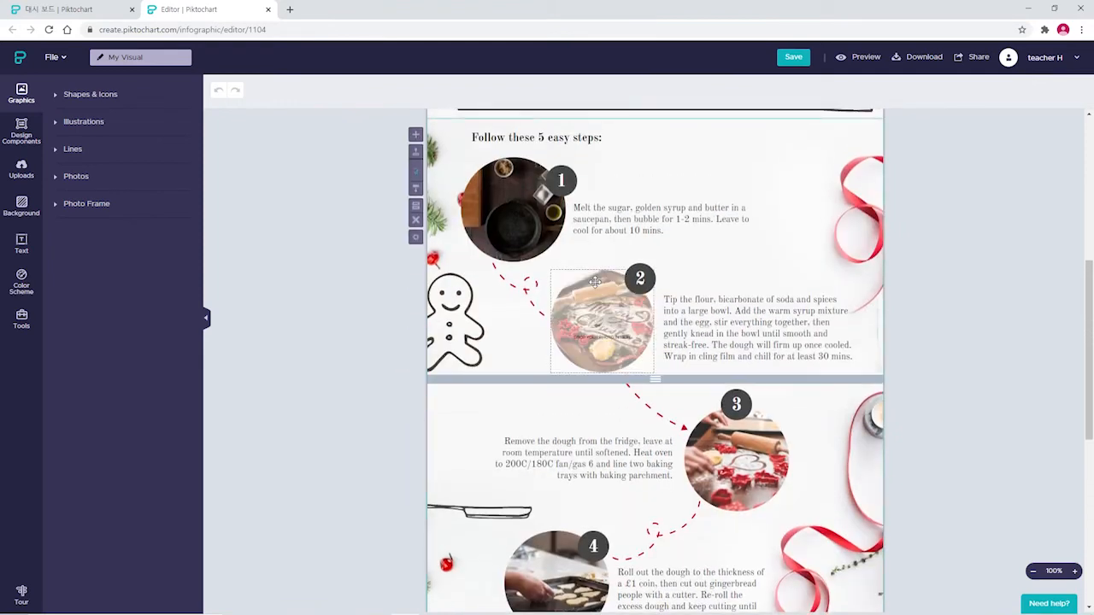
scroll(595, 283, up, 4)
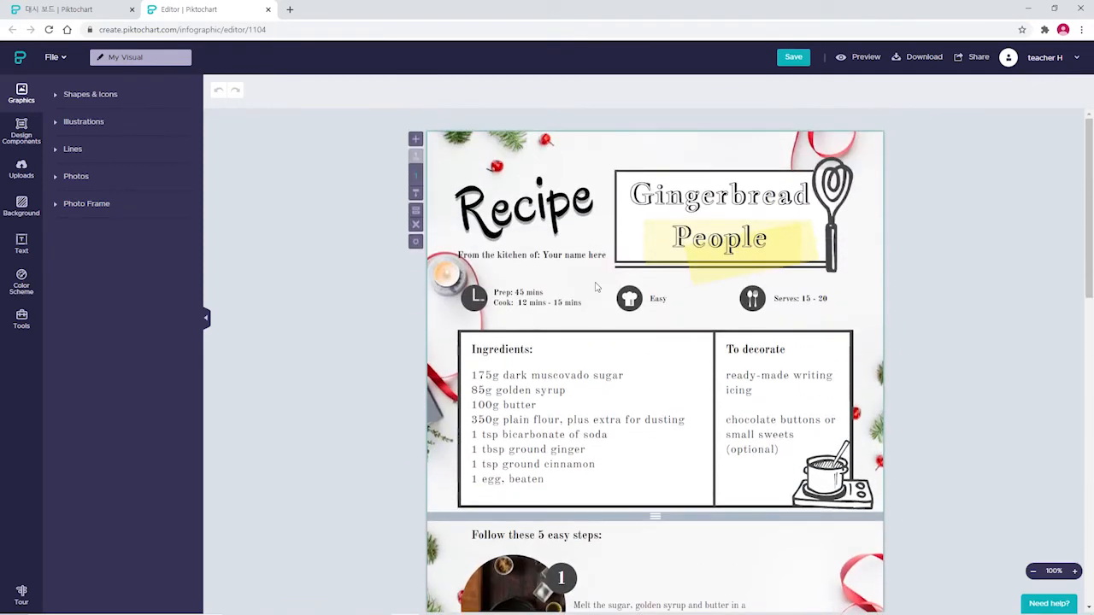
- Select the title texts, whisk illustration, kitchen line and ingredient texts in the first block one by one to examine the separate elements
click(551, 198)
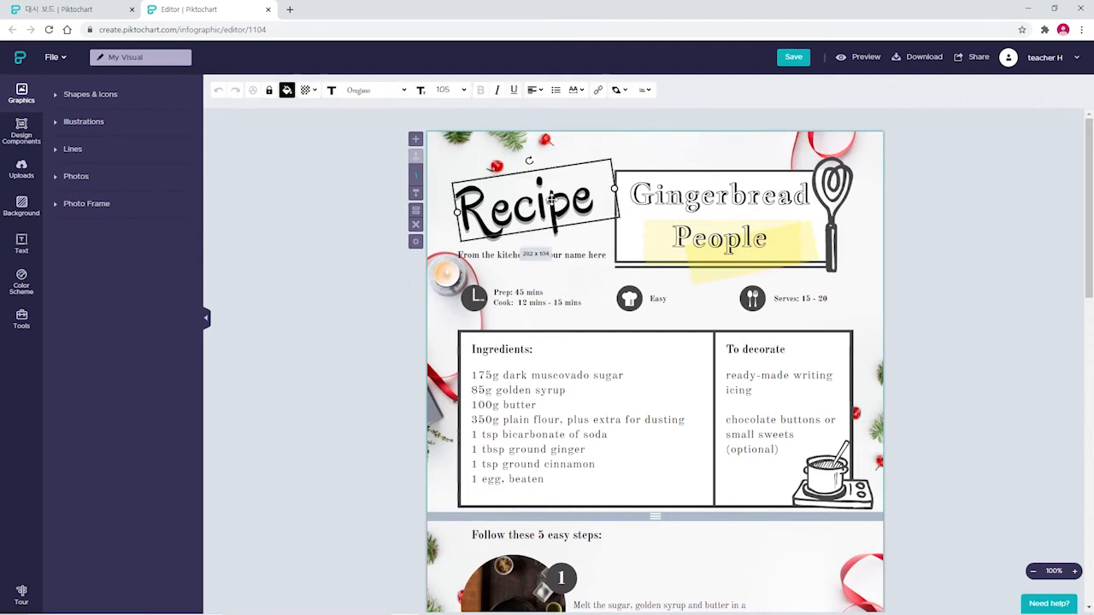
click(661, 202)
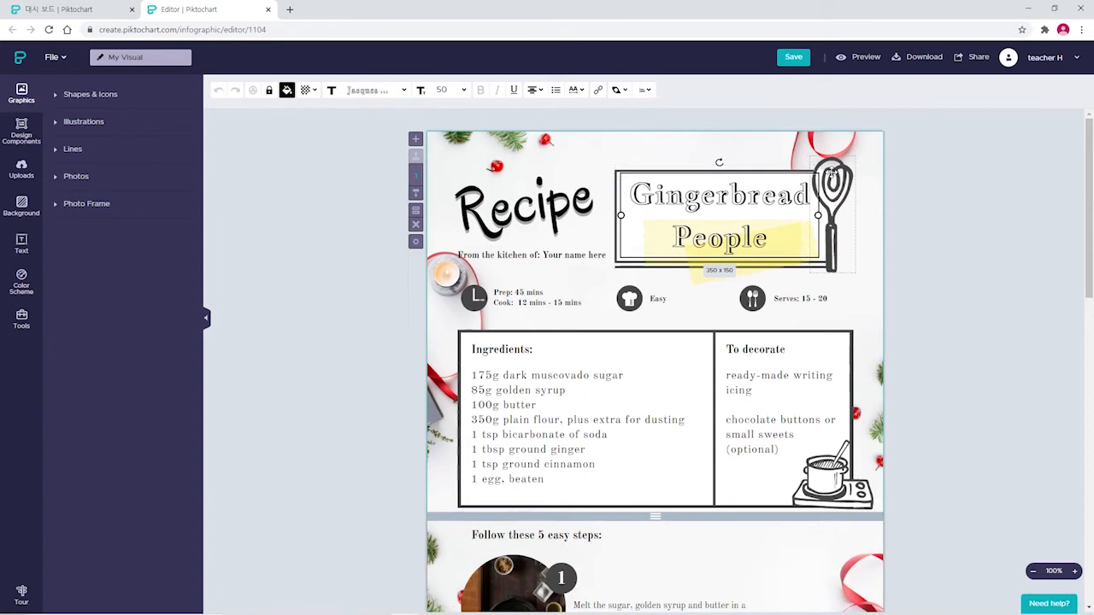
click(812, 198)
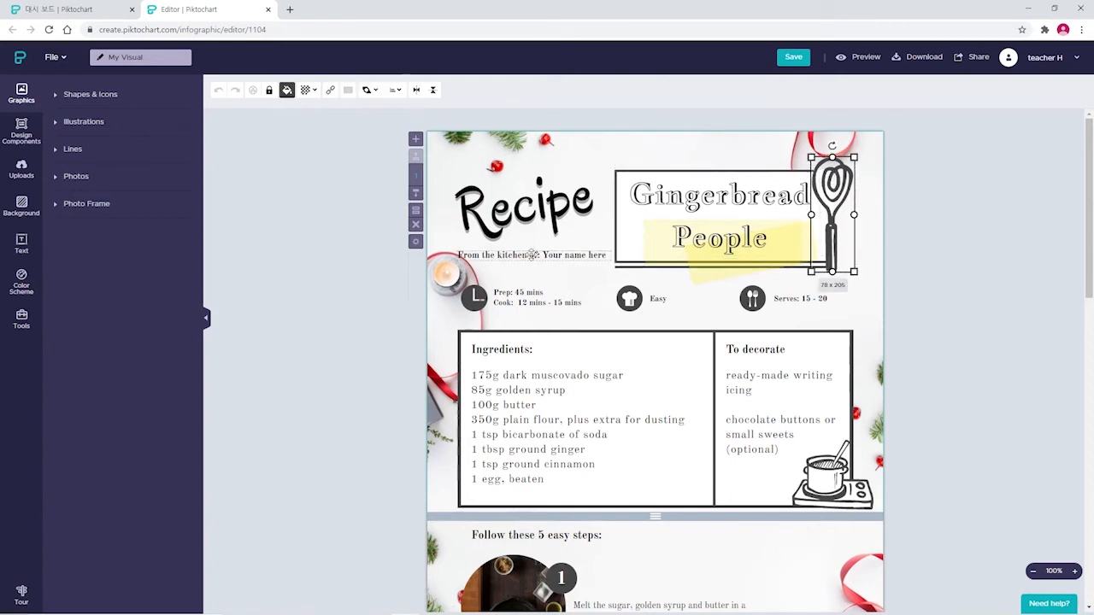
click(533, 255)
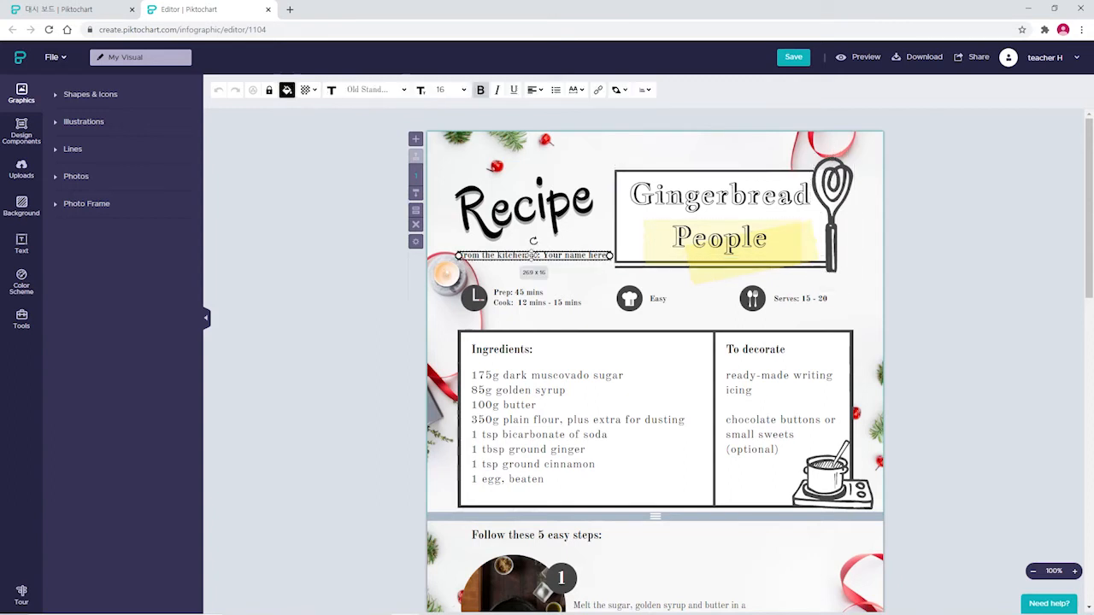
click(517, 350)
click(514, 386)
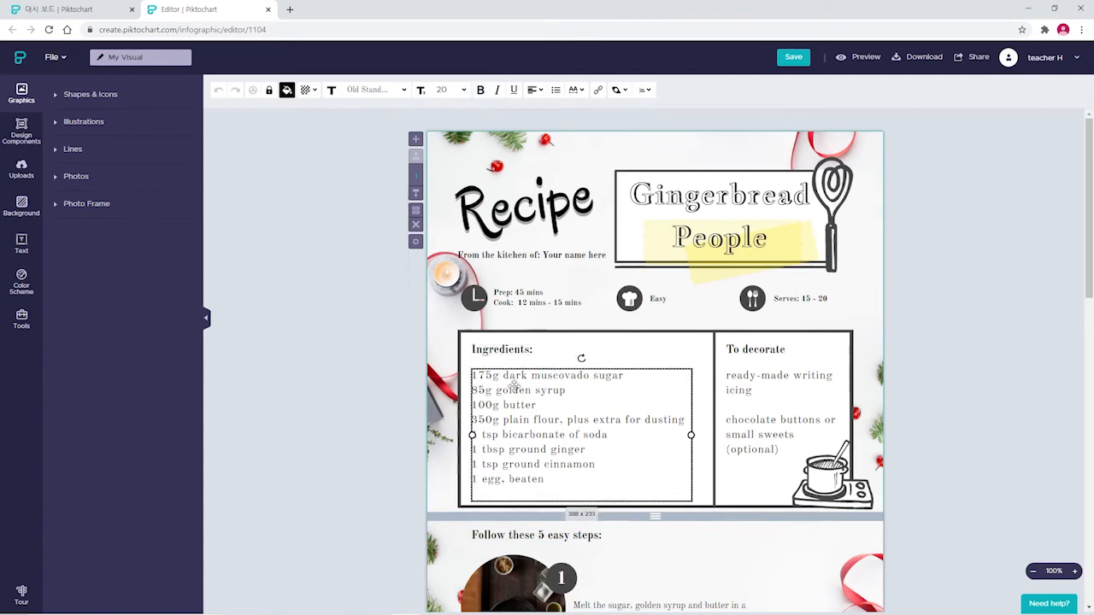
click(540, 255)
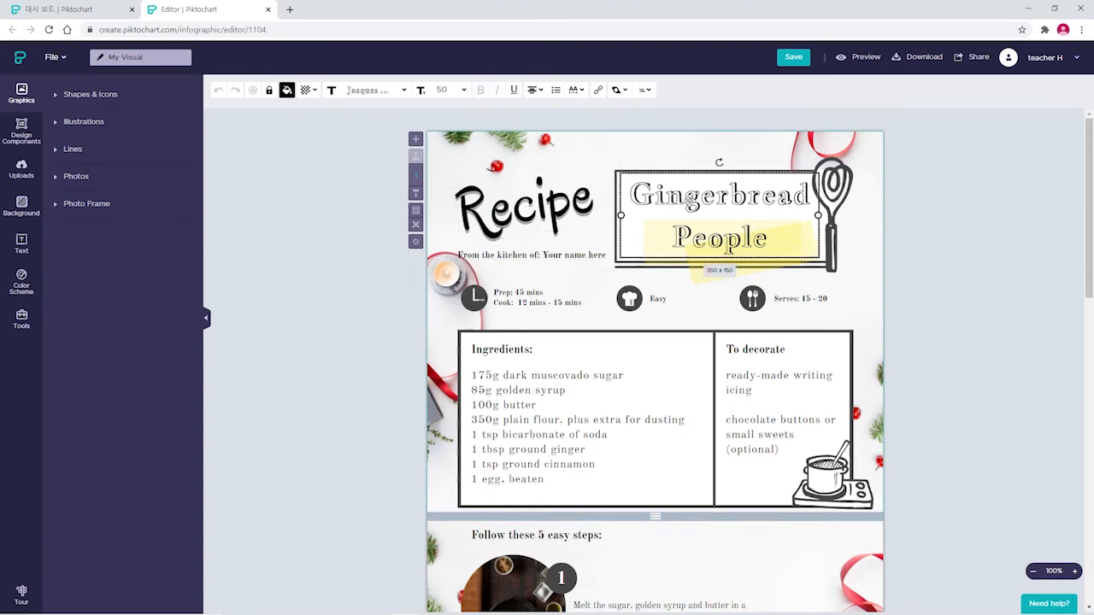
- Select the instruction texts of recipe steps 1 and 2 in turn to examine them as editable text boxes
scroll(669, 291, down, 4)
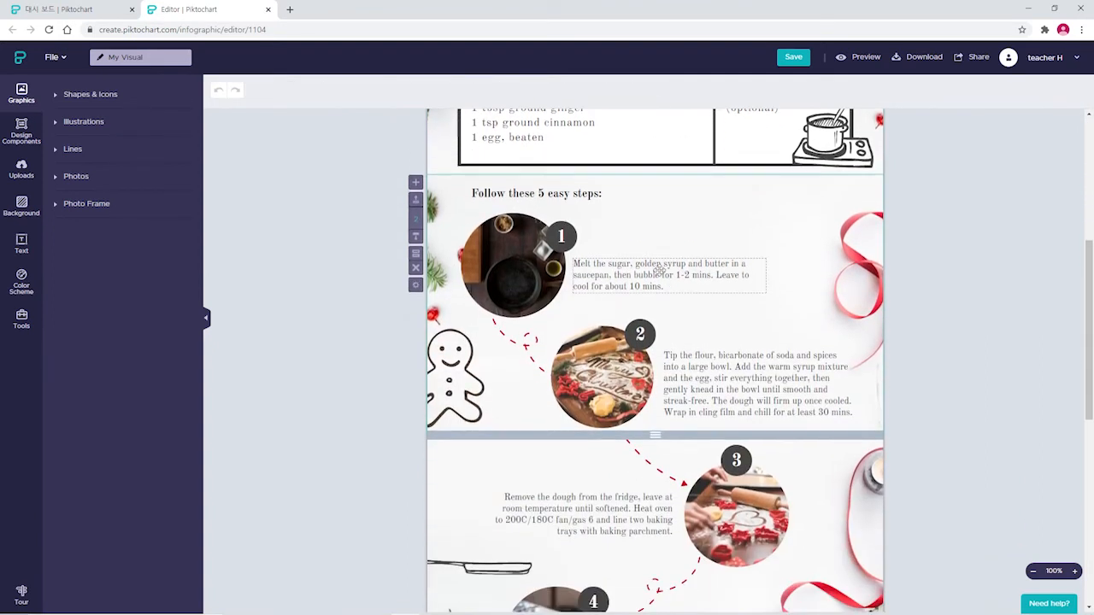
click(658, 270)
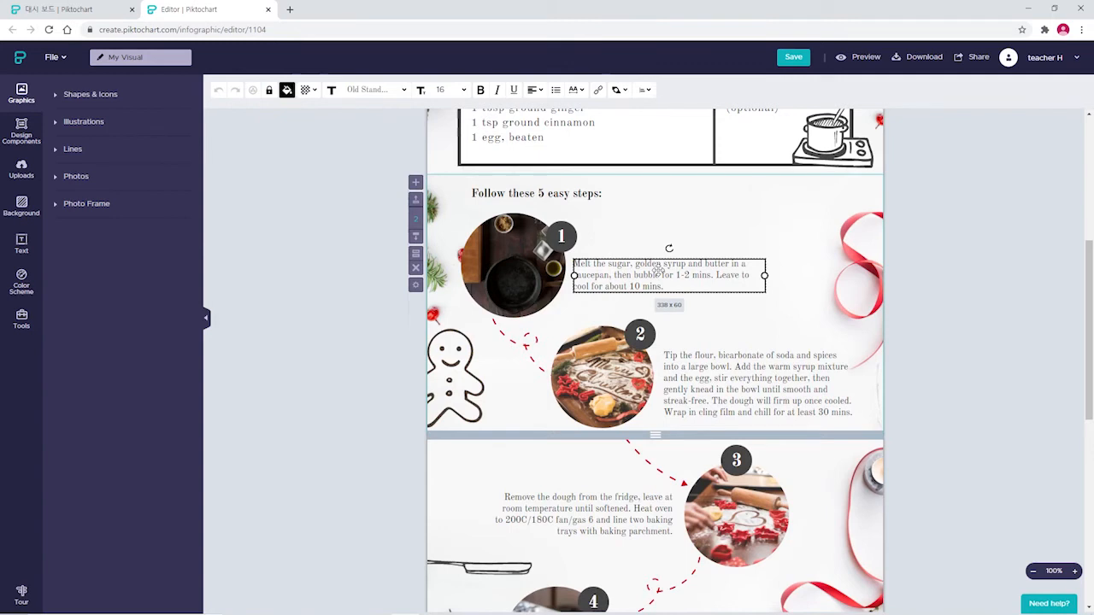
scroll(662, 264, down, 2)
click(710, 241)
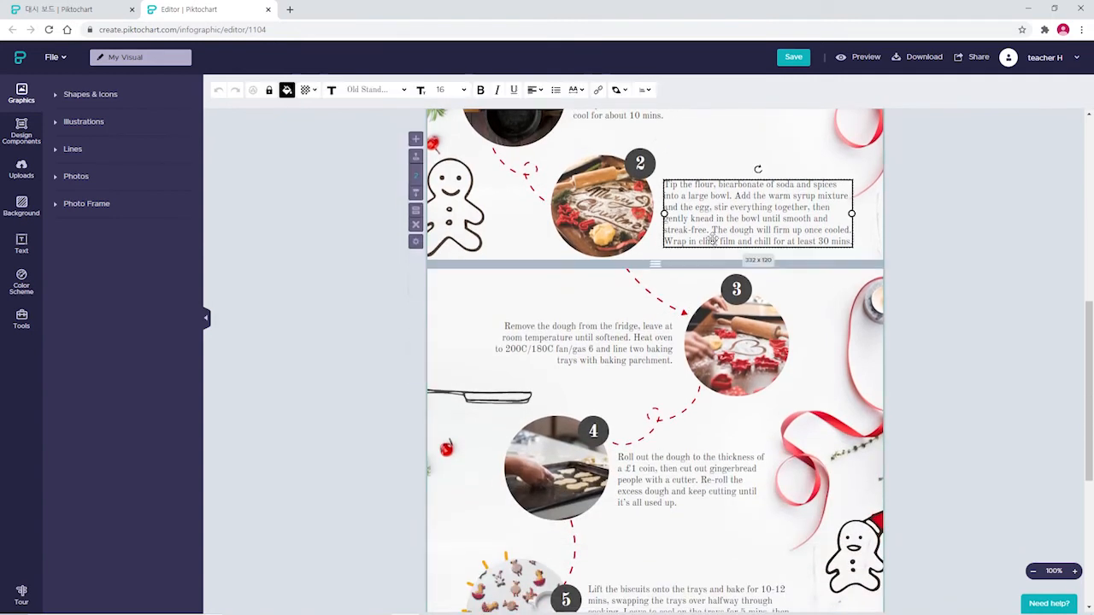
- Move the round photo of recipe step 2 slightly left, away from its number badge, and deselect it
drag(616, 218, 576, 211)
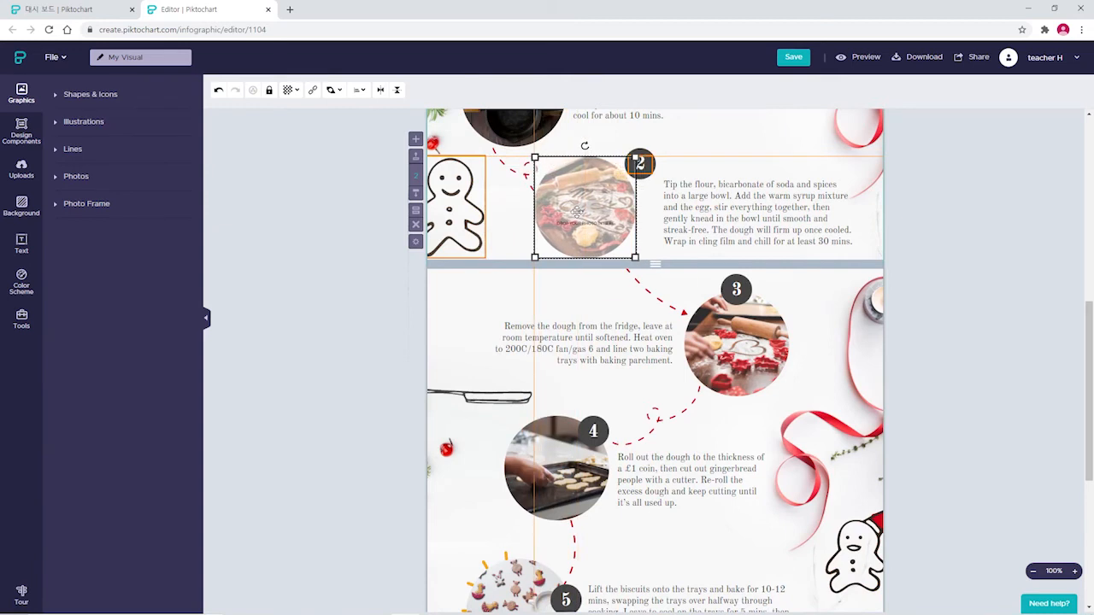
drag(577, 278, 577, 277)
click(792, 446)
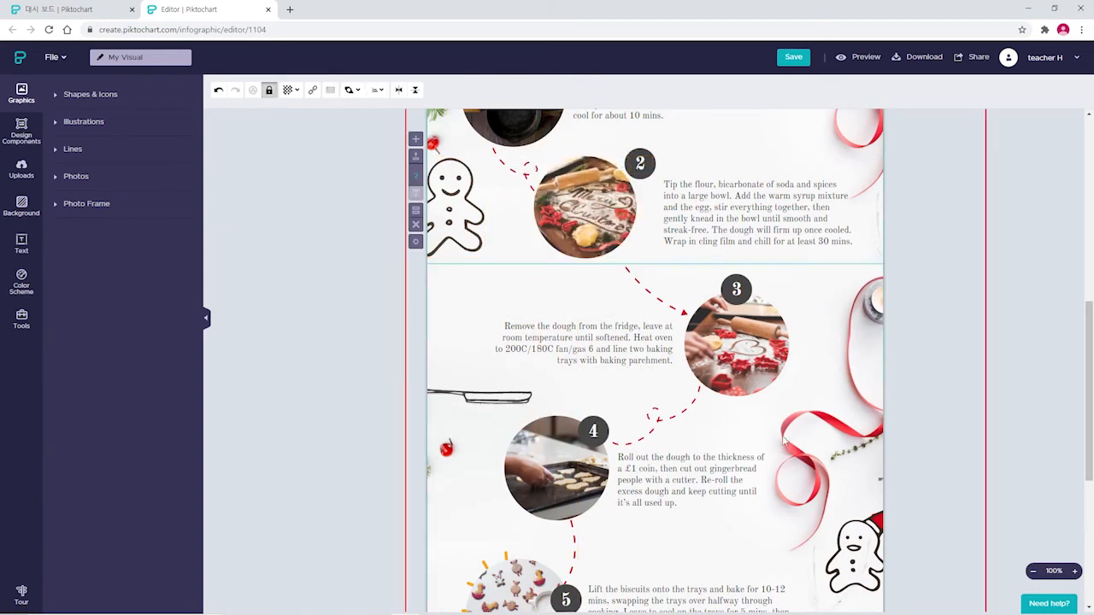
scroll(556, 327, up, 3)
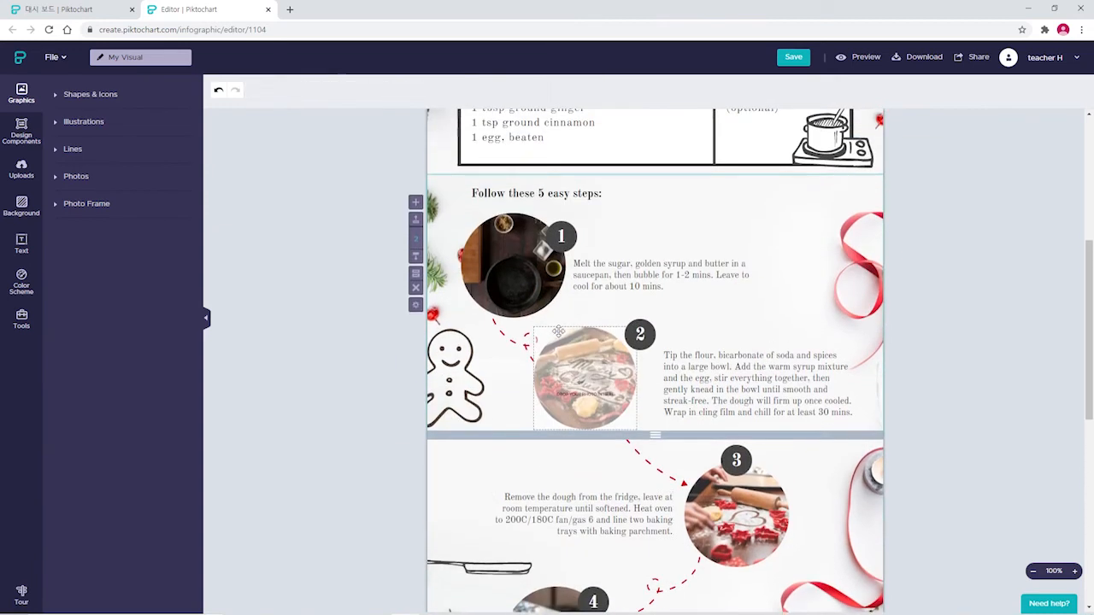
- Select the "Recipe" title text in the first block and examine its text formatting options
mouse_move(474, 461)
mouse_down()
mouse_move(496, 466)
mouse_move(470, 467)
mouse_up()
scroll(666, 350, up, 3)
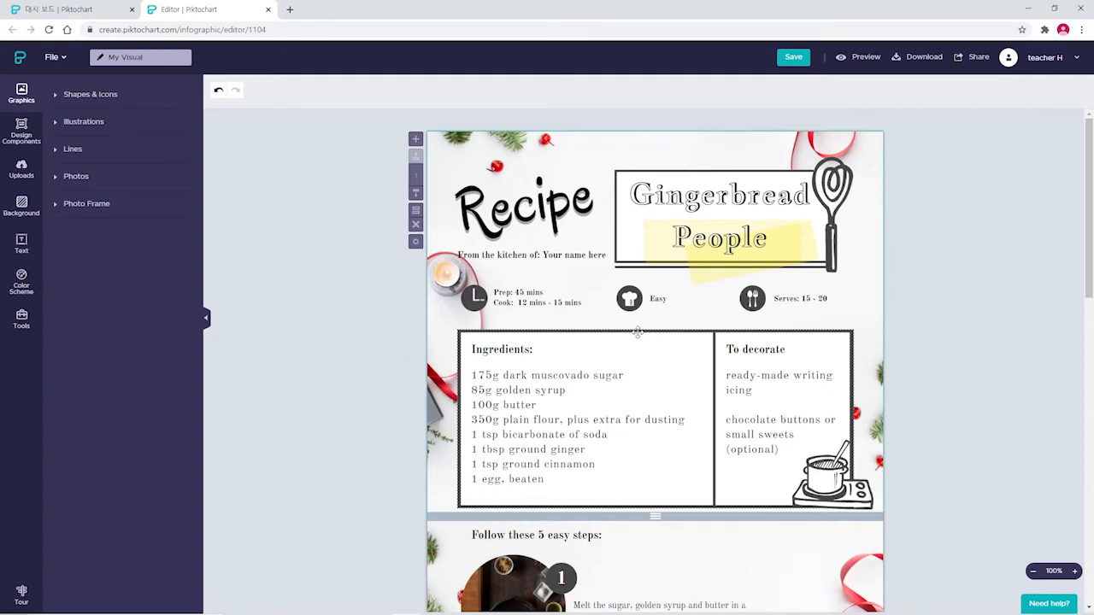
click(530, 211)
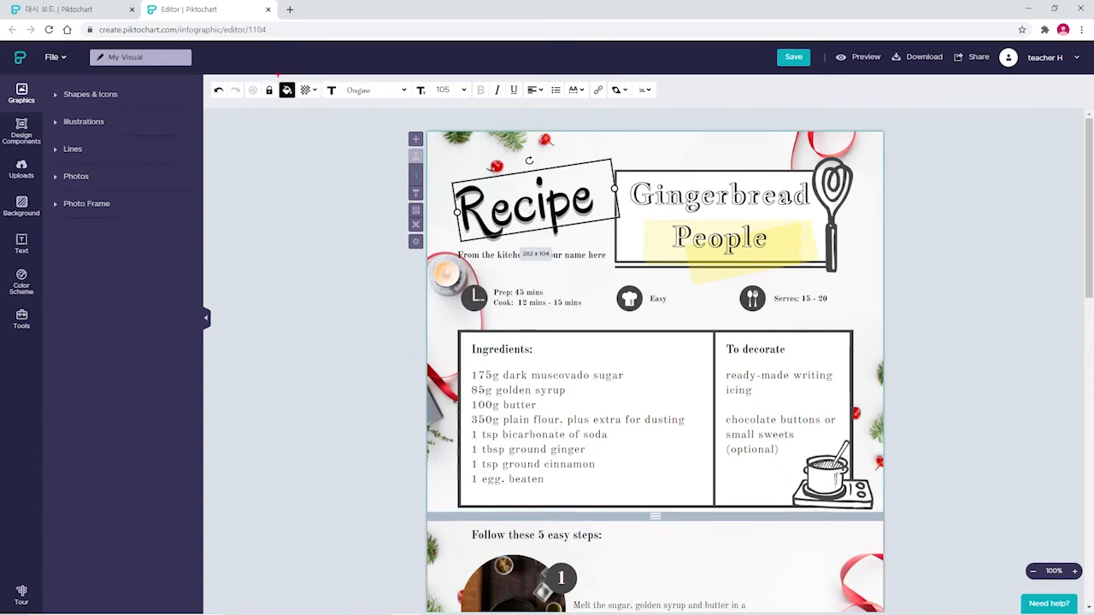
mouse_move(319, 74)
mouse_down()
mouse_move(390, 108)
mouse_move(590, 111)
mouse_up()
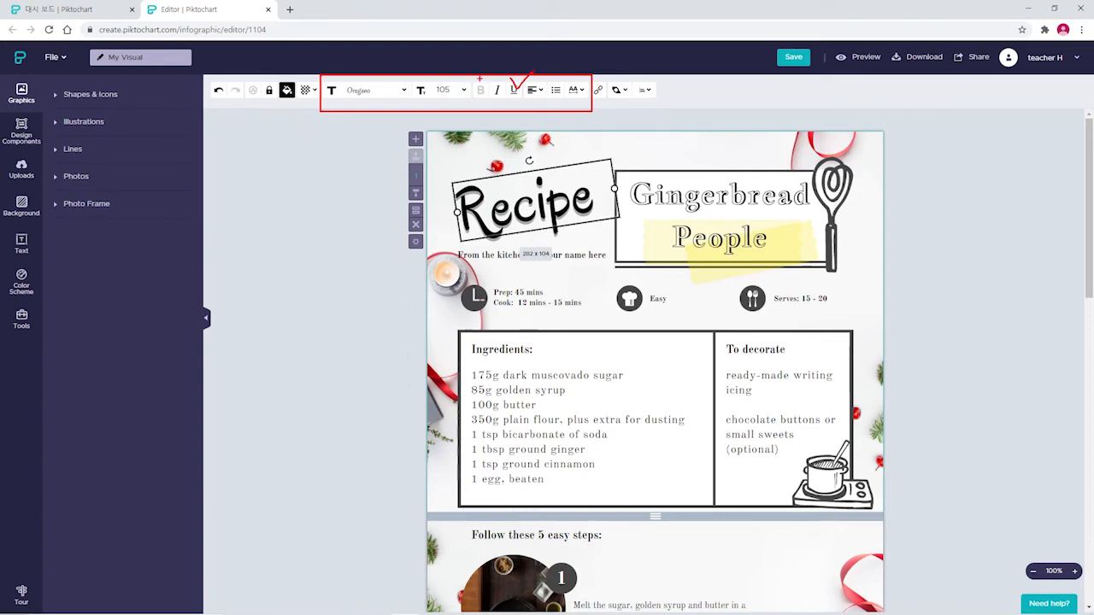
mouse_move(532, 83)
mouse_down()
mouse_move(554, 79)
mouse_move(569, 102)
mouse_move(571, 82)
mouse_move(587, 96)
mouse_move(568, 103)
mouse_up()
mouse_move(359, 67)
mouse_down()
mouse_move(368, 100)
mouse_move(404, 56)
mouse_up()
key(Escape)
- Try the Permanent Marker, Paytone One and Petit Formal Script fonts on the "Recipe" title
click(404, 90)
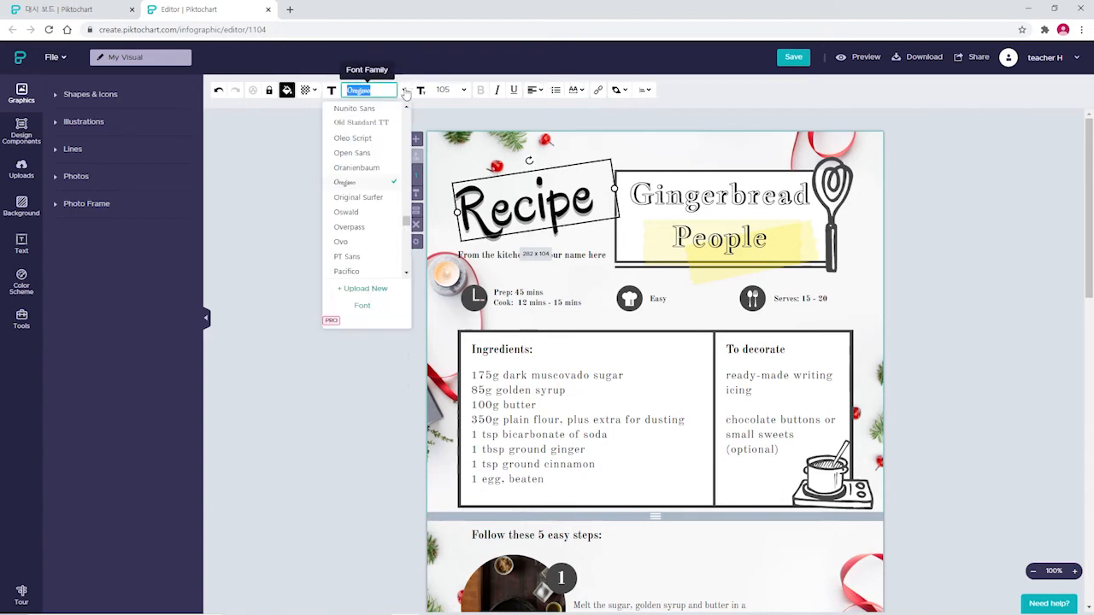
mouse_move(405, 221)
mouse_down()
mouse_move(405, 258)
mouse_move(408, 118)
mouse_move(396, 231)
mouse_up()
click(351, 159)
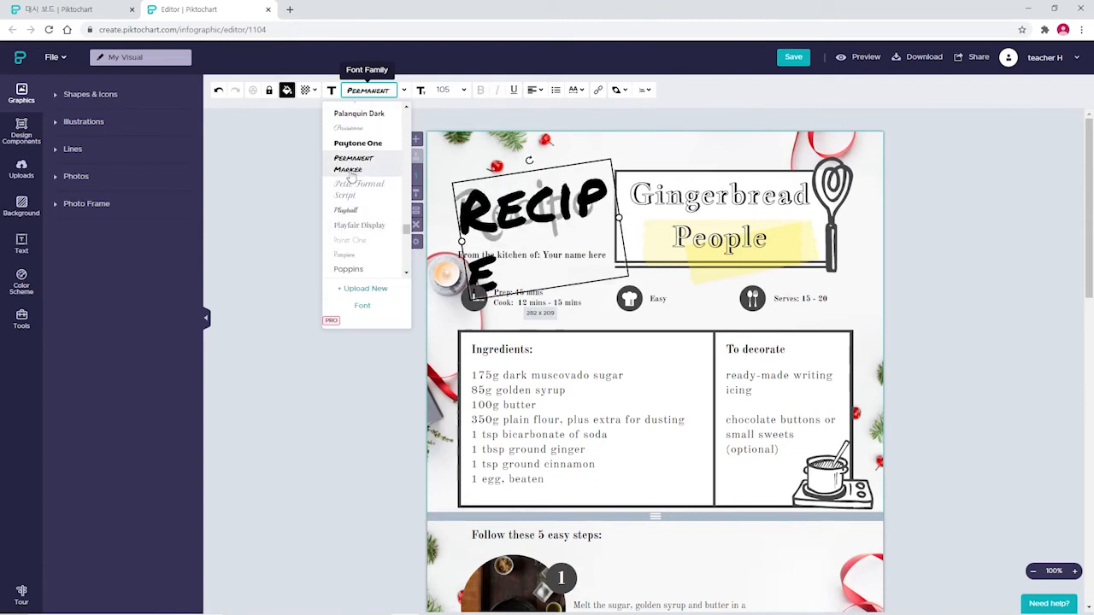
click(354, 145)
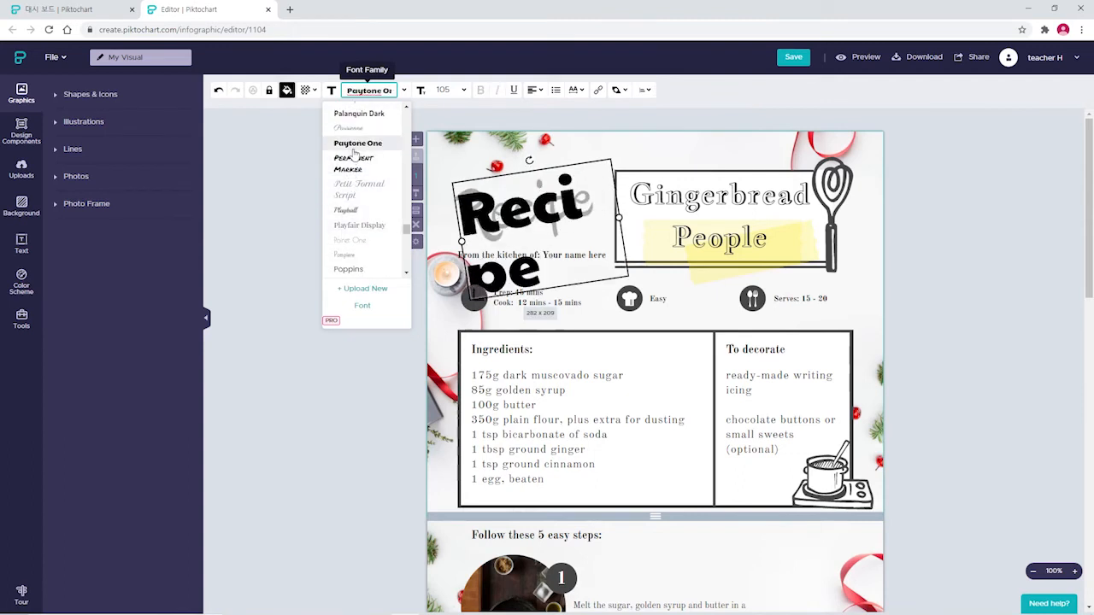
click(353, 161)
click(359, 188)
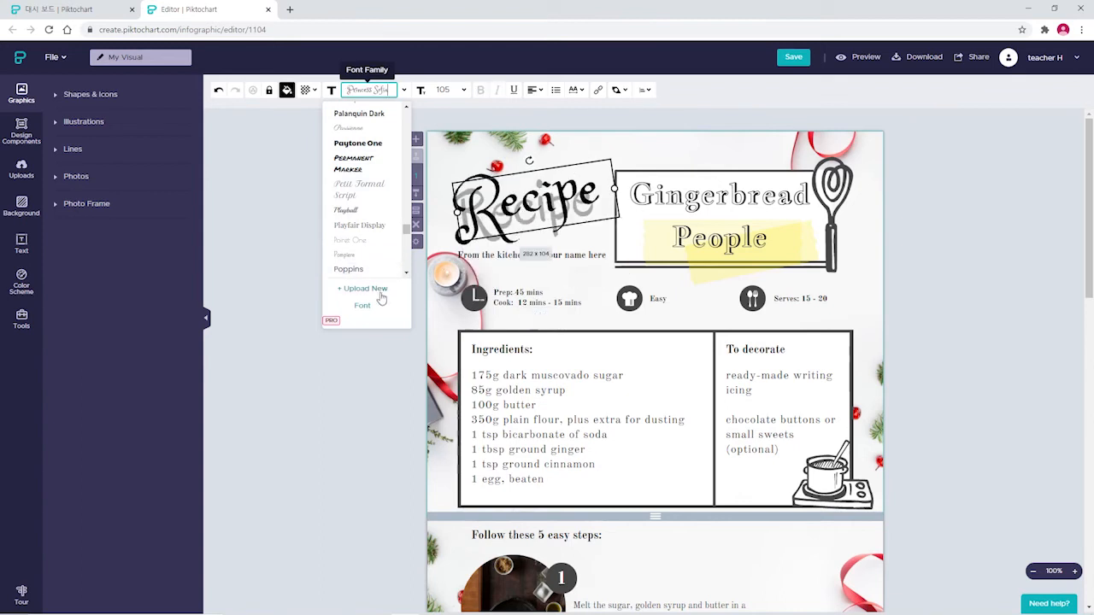
- Set the font of the "Recipe" title to Poppins and deselect the title
click(349, 269)
click(358, 273)
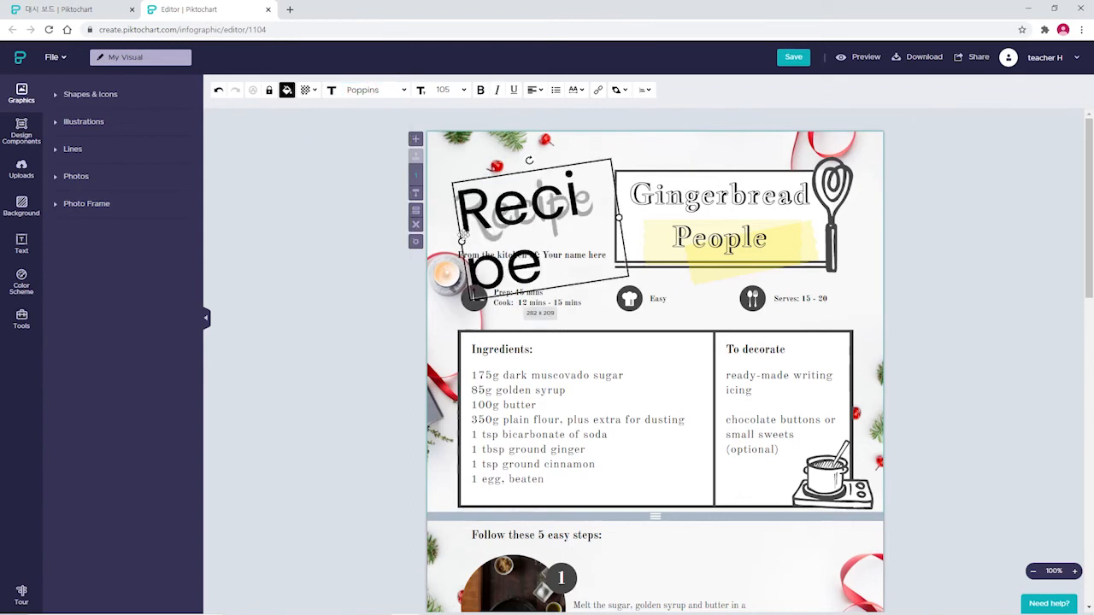
click(237, 307)
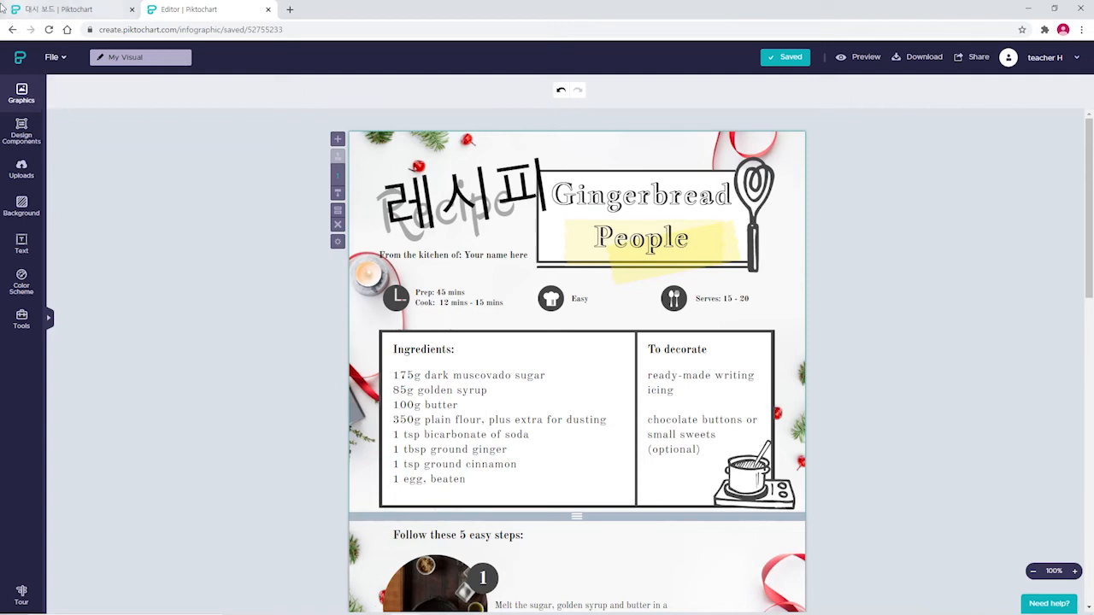
- Create a new blank canvas named "c"
mouse_move(49, 58)
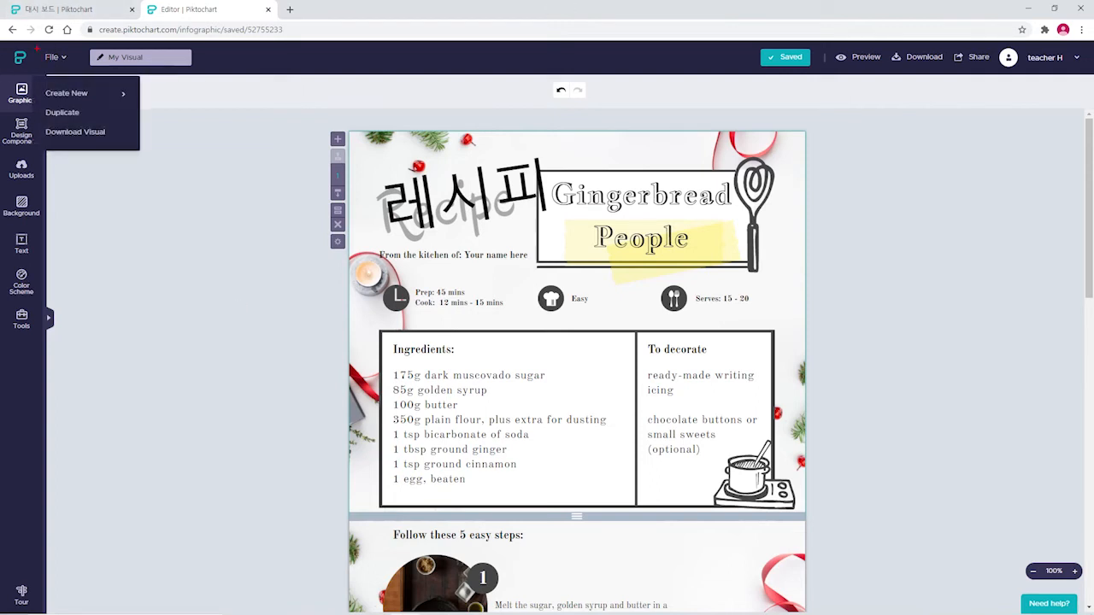
drag(46, 63, 73, 51)
mouse_move(67, 96)
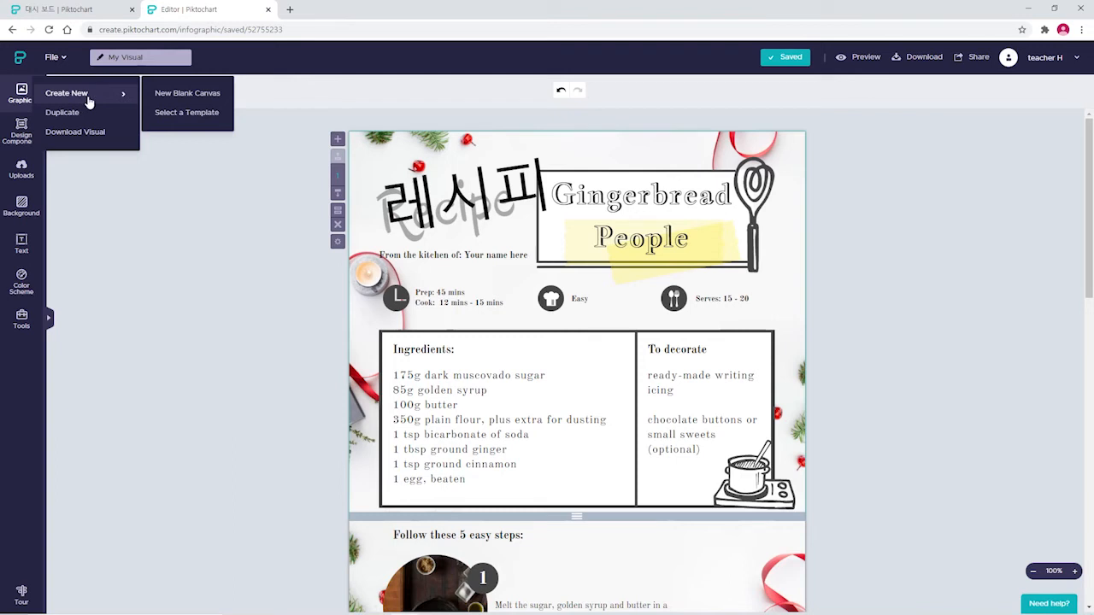
click(181, 95)
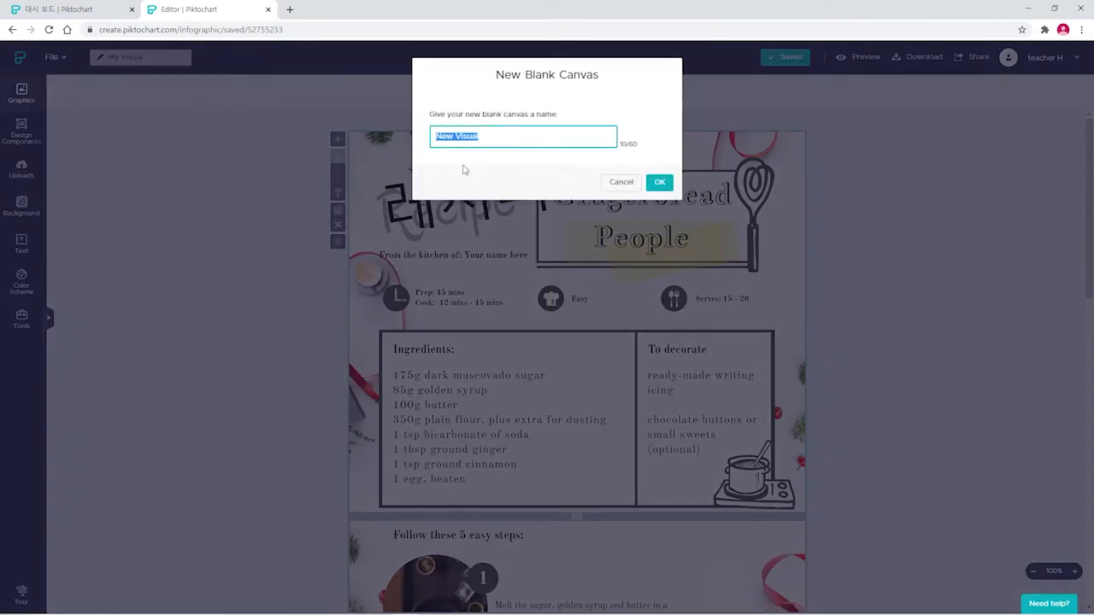
text(차트)
key(BackSpace)
key(BackSpace)
key(BackSpace)
text(치)
key(BackSpace)
text(c)
click(654, 184)
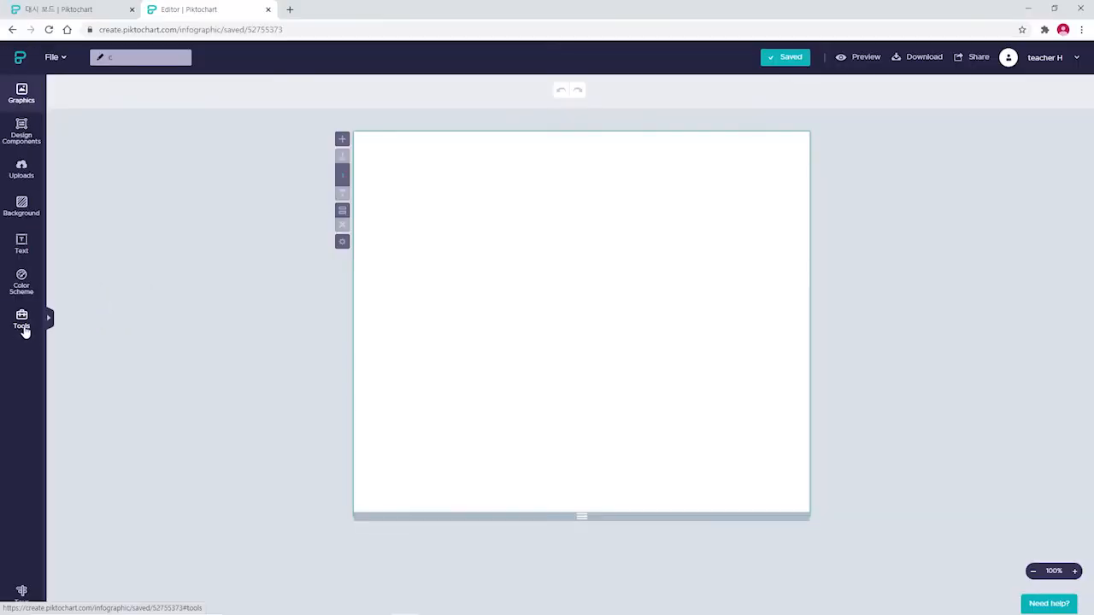
- Start a new chart on the blank canvas and choose the Vertical Bar type
click(24, 328)
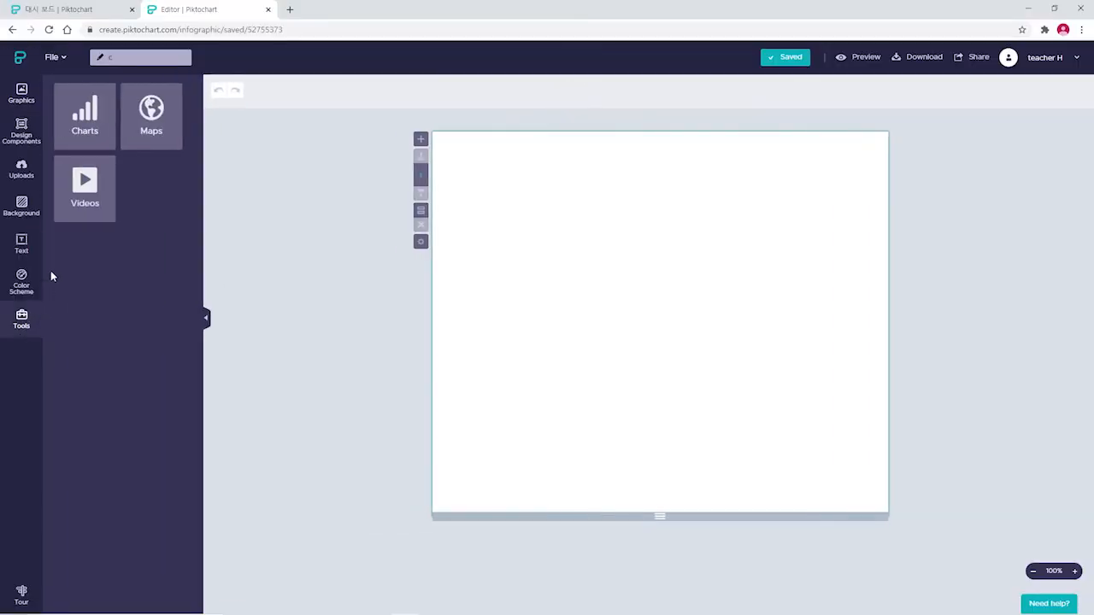
click(100, 129)
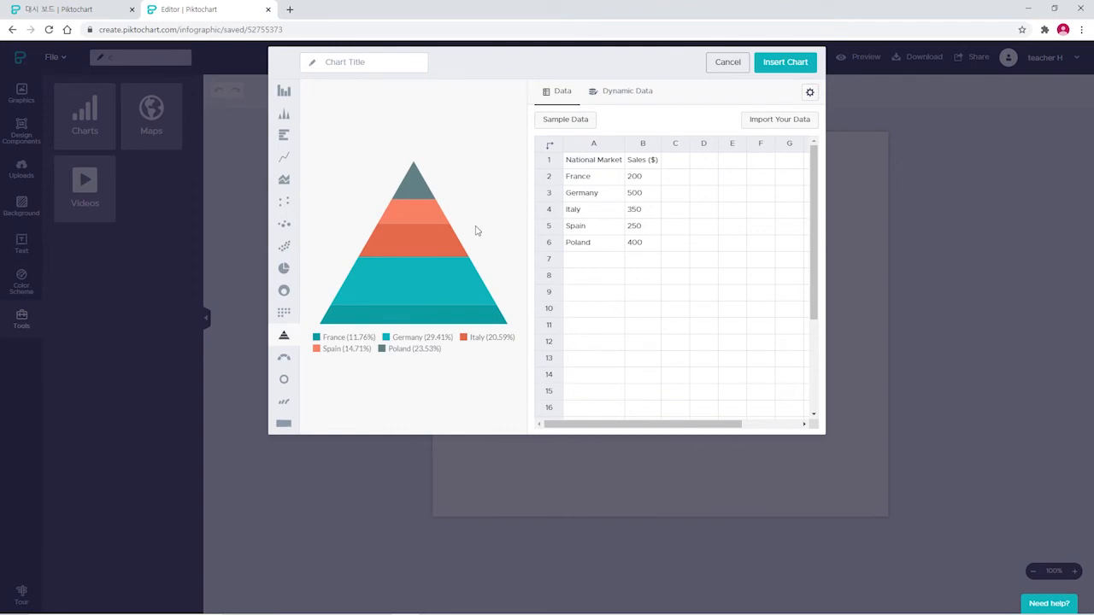
click(285, 92)
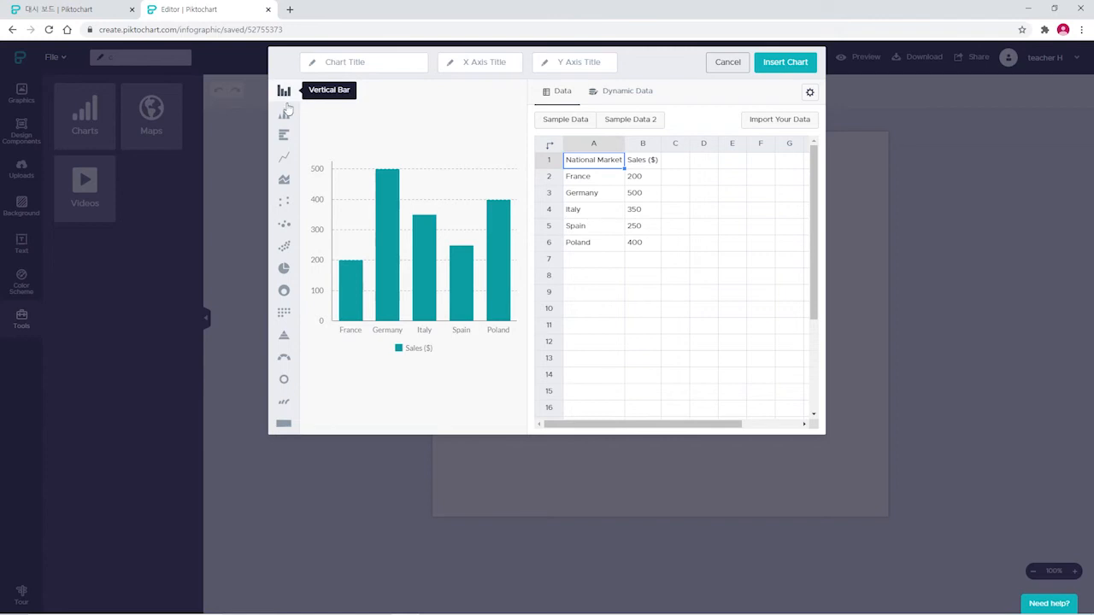
- Preview the Triangle Bar, Horizontal Bar, Line, Dot, Scatter Plot, Pie, Stacked Venn and Icon Matrix chart types
click(284, 117)
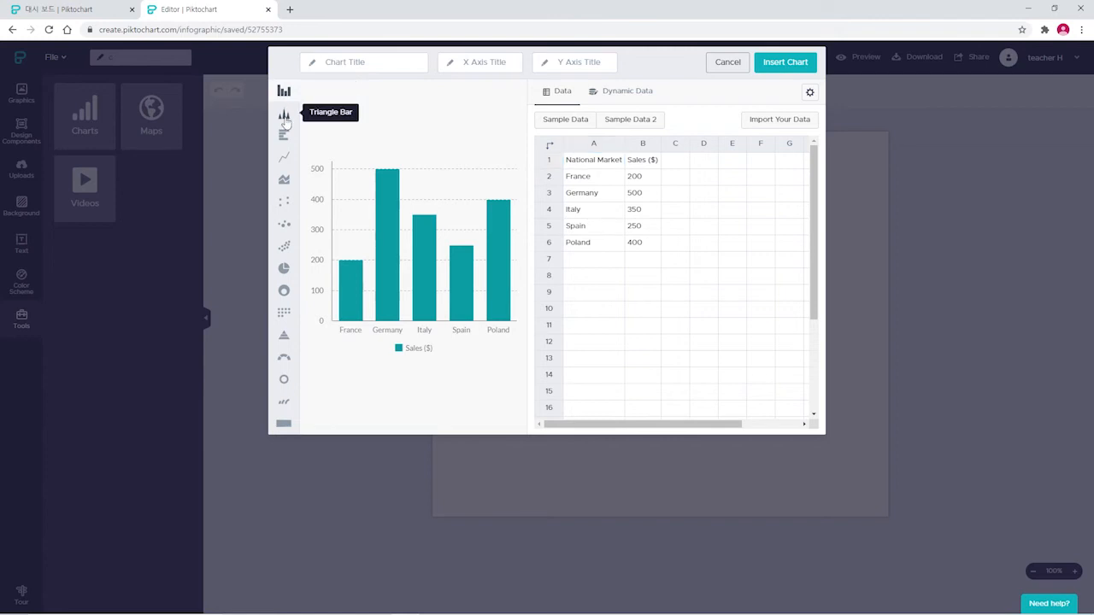
click(284, 137)
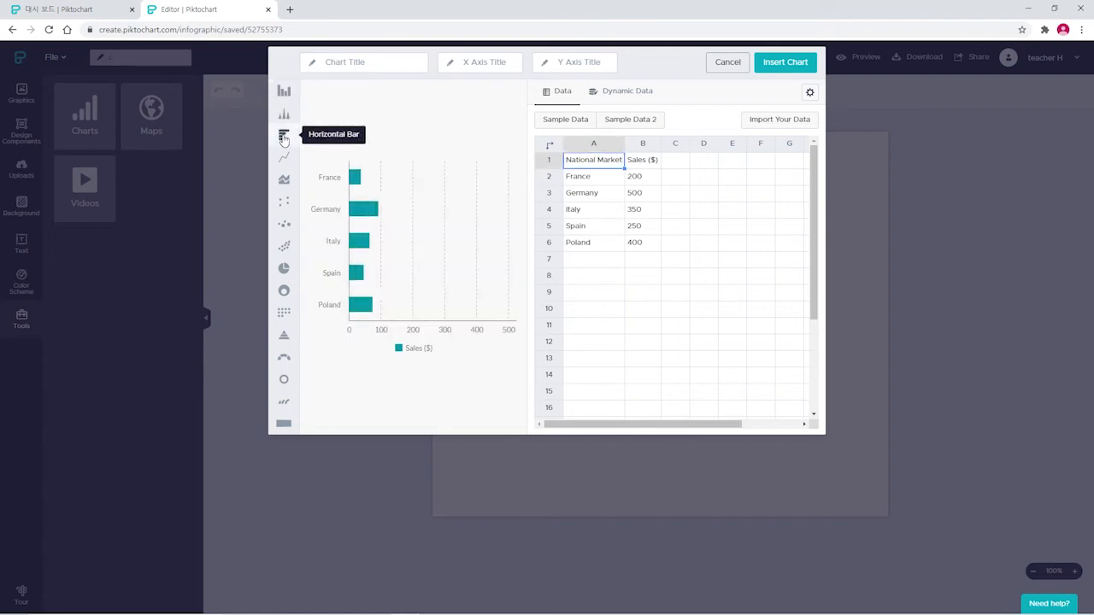
click(284, 158)
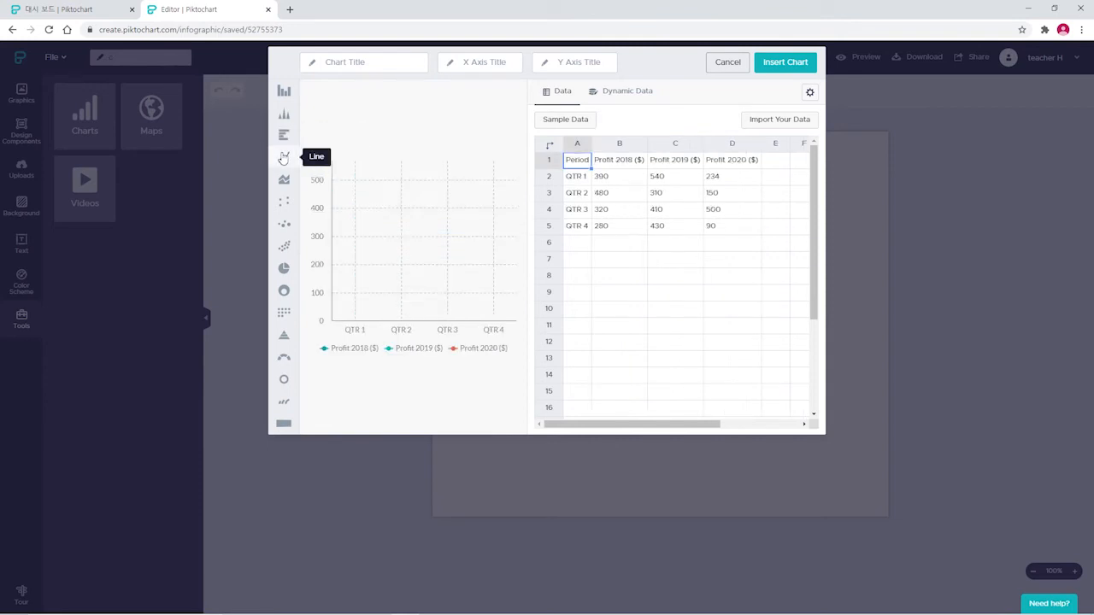
click(288, 204)
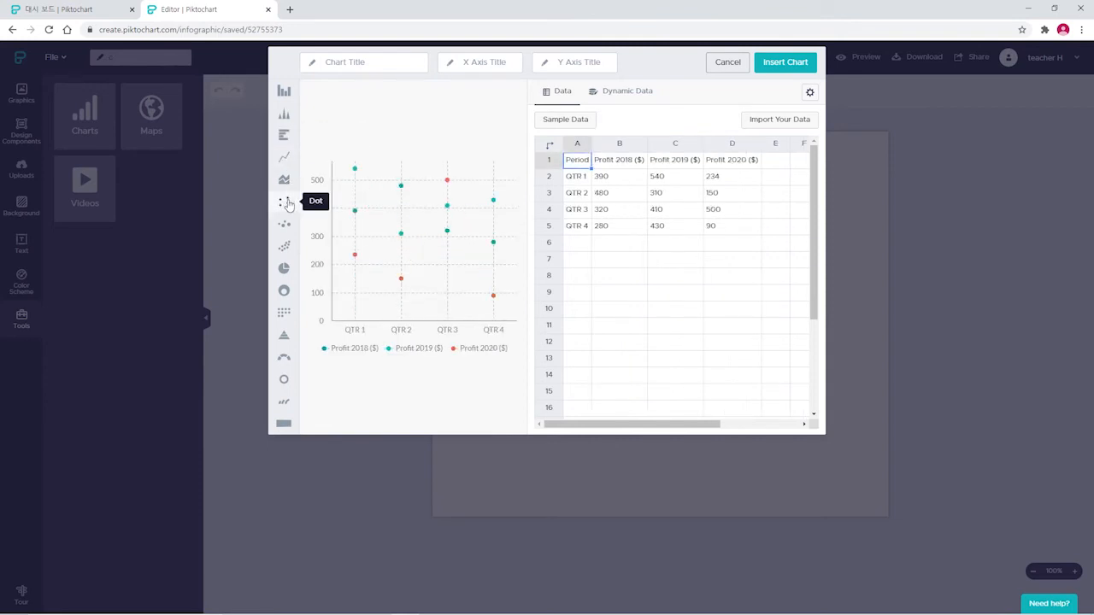
click(284, 248)
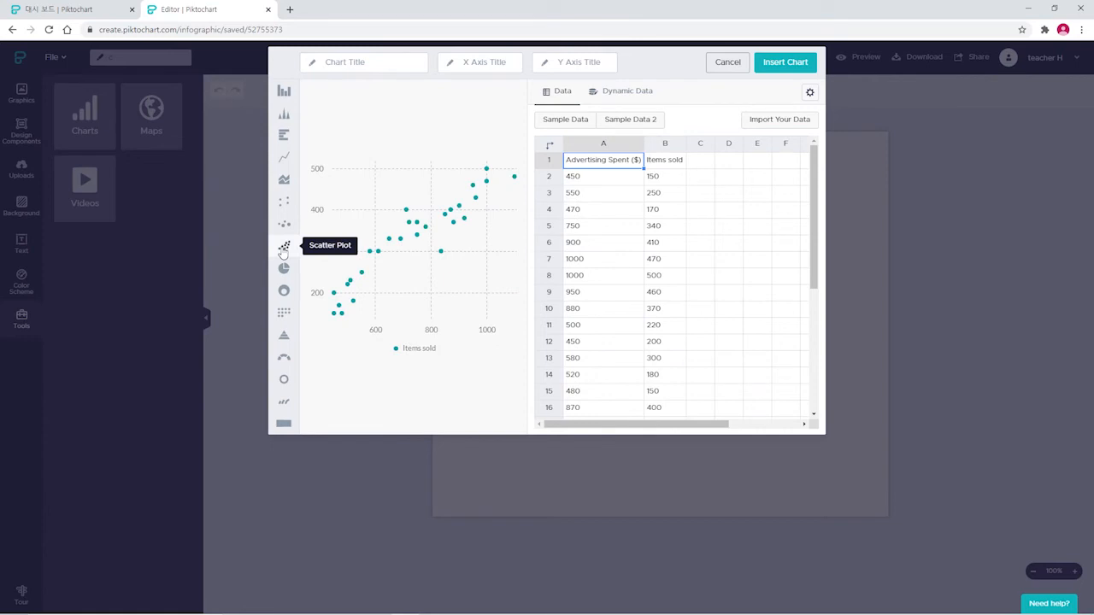
click(284, 269)
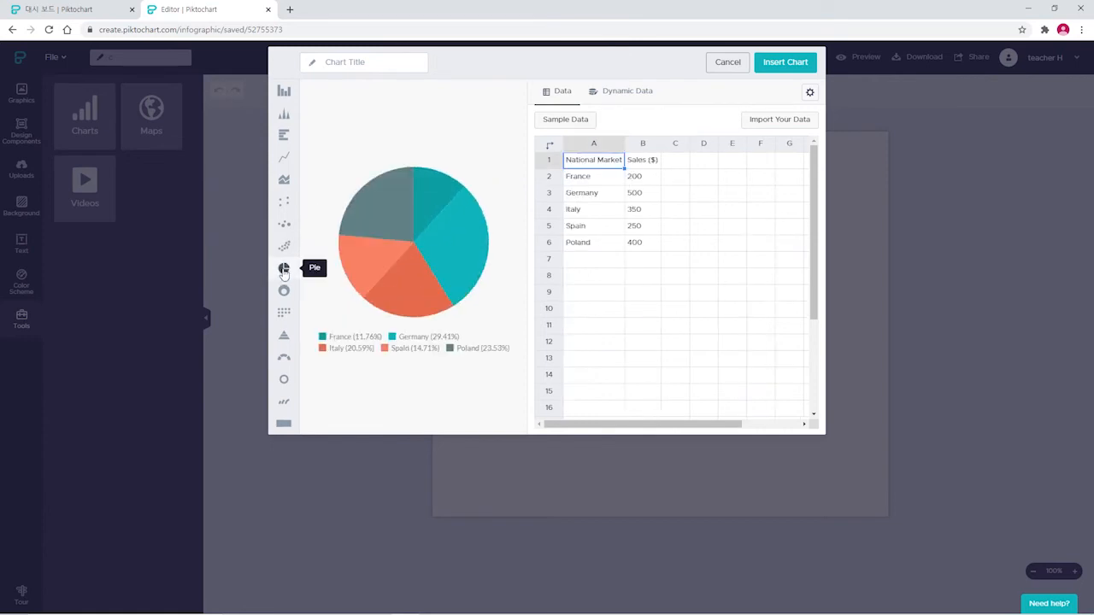
click(284, 291)
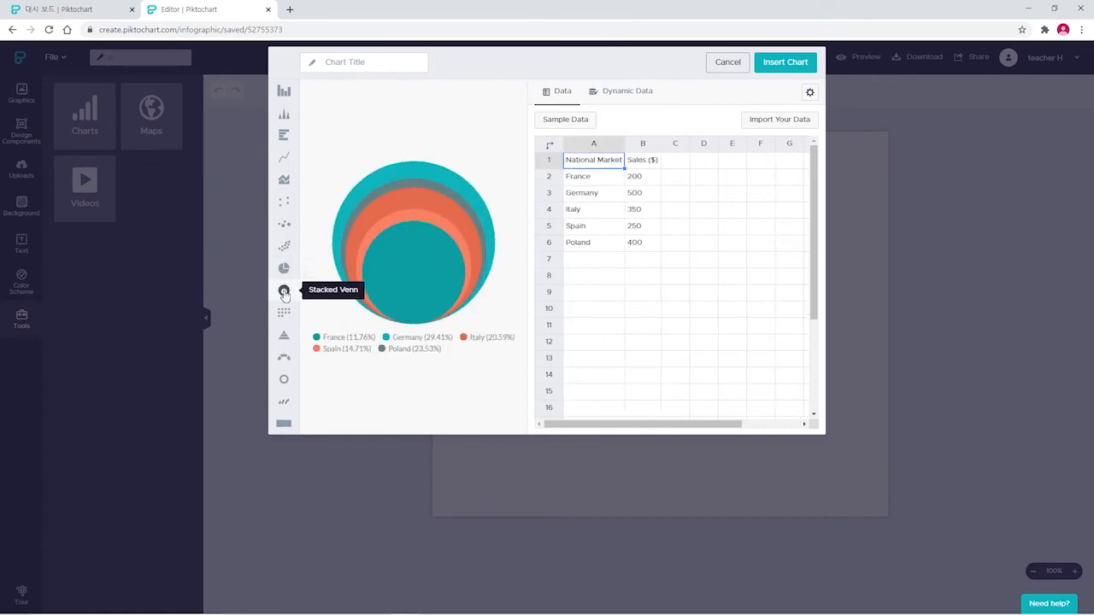
click(284, 313)
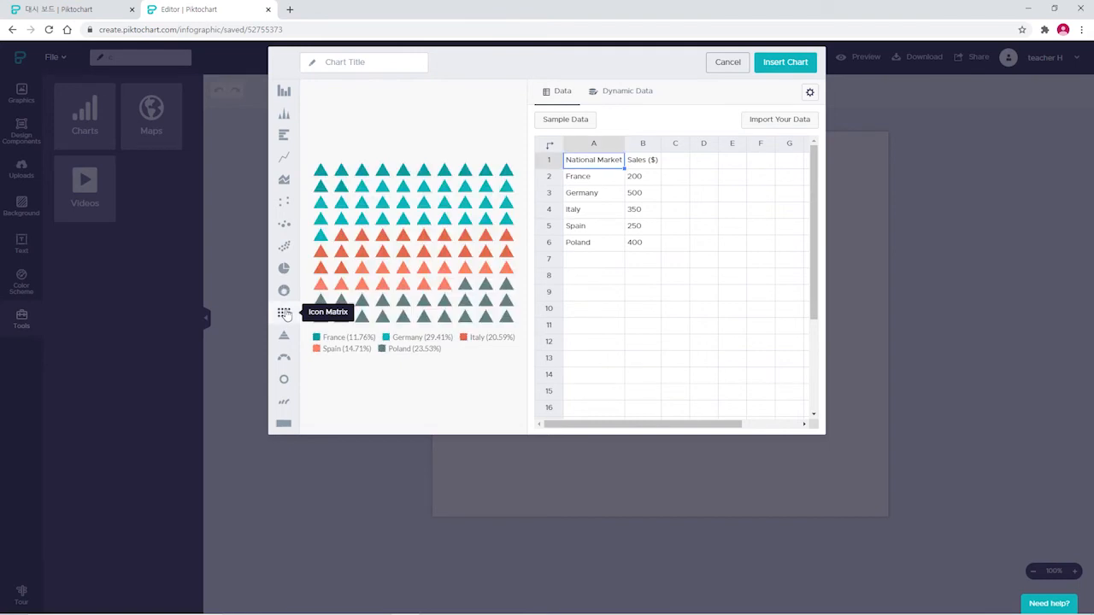
- Set the chart type back to Vertical Bar and examine the sales value cells in column B
click(285, 94)
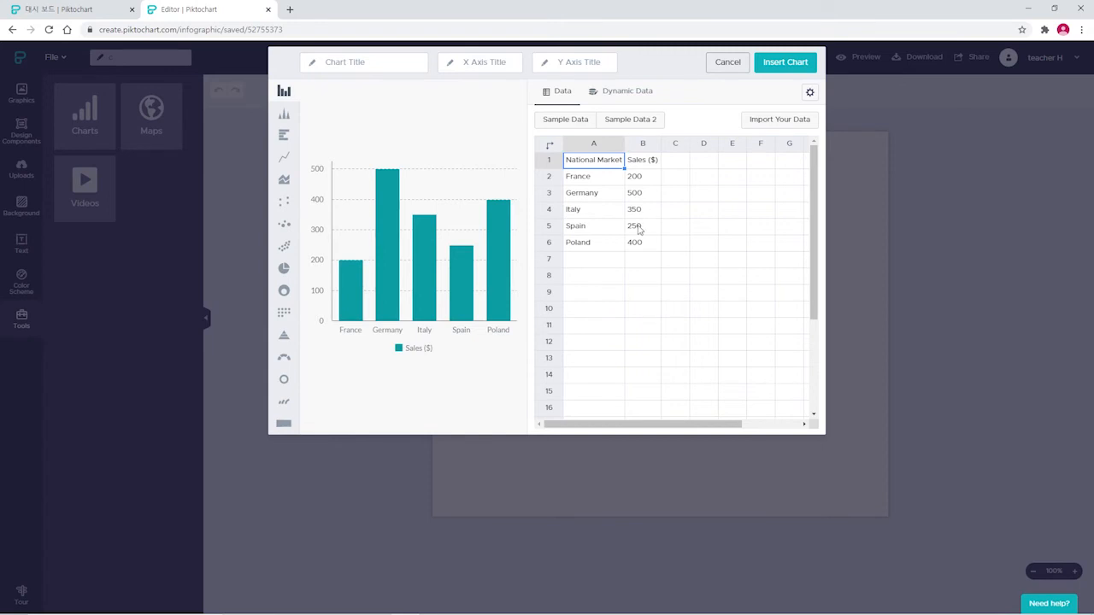
click(638, 179)
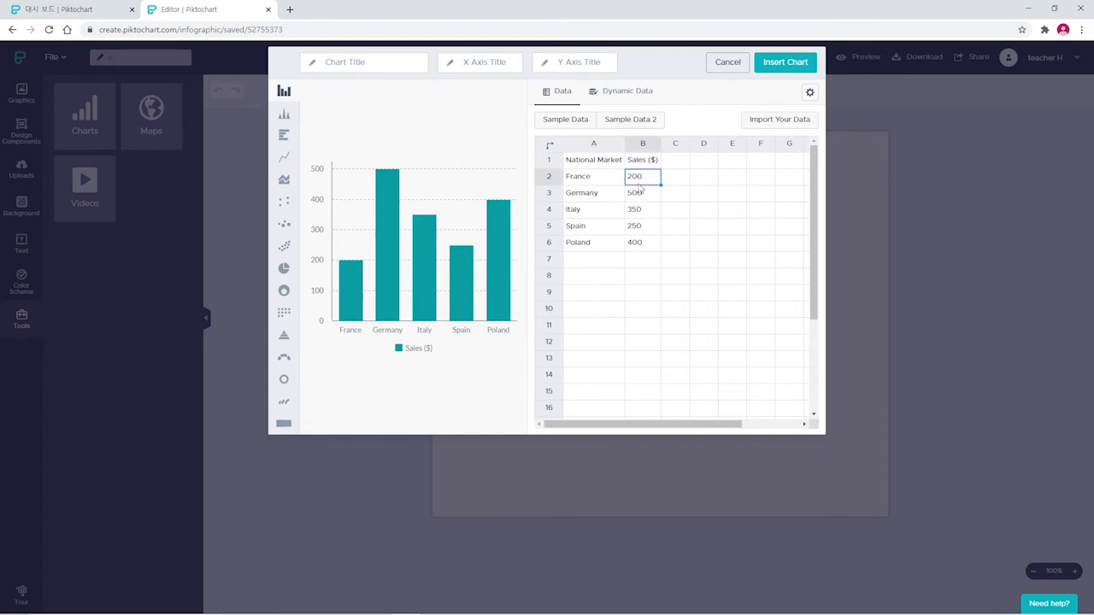
click(641, 198)
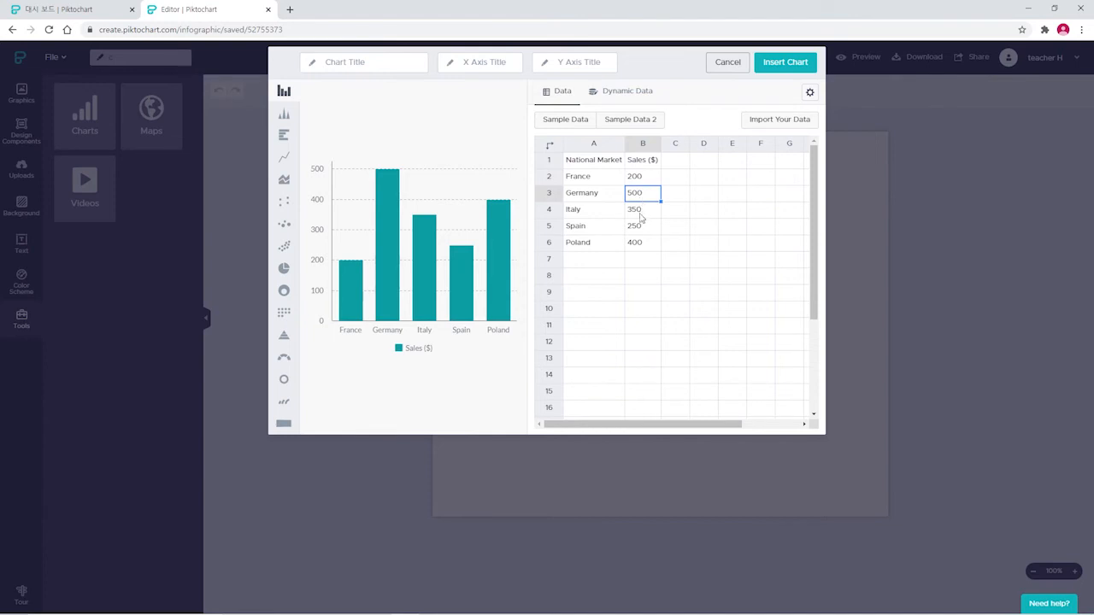
click(641, 213)
click(641, 243)
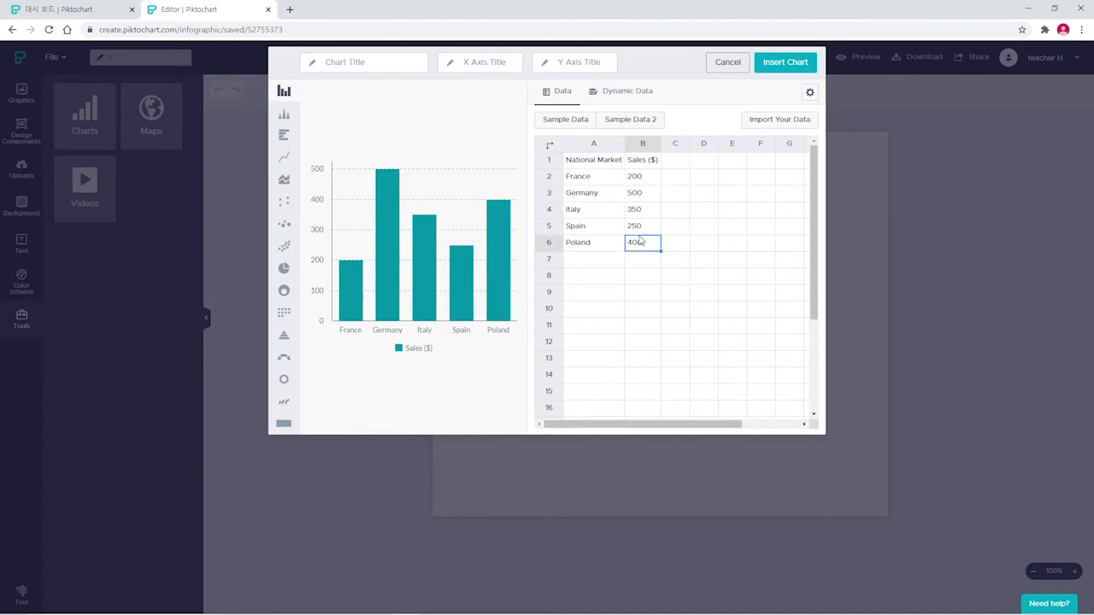
- Replace the France, Germany and Italy labels in the chart data with 서울, 대구 and 광주
click(595, 177)
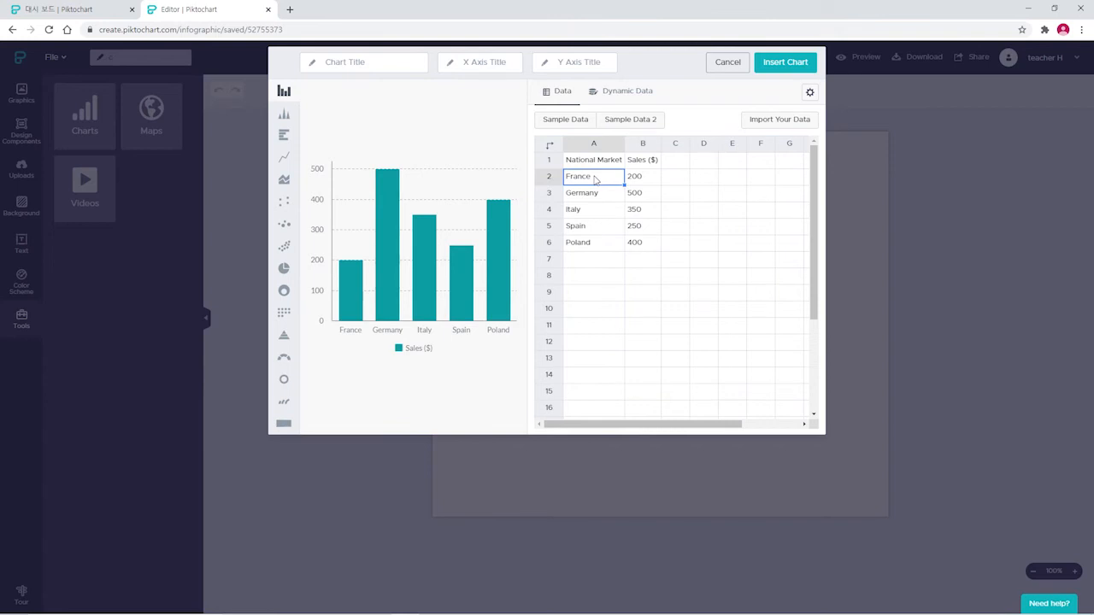
key(BackSpace)
text(서울)
click(582, 200)
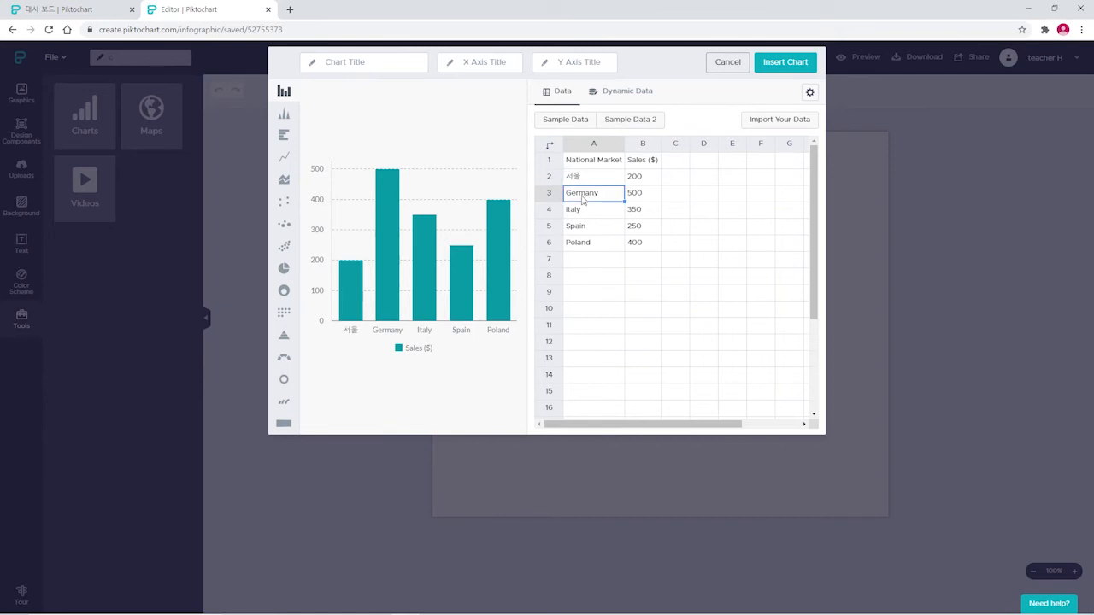
key(BackSpace)
text(대구)
click(577, 210)
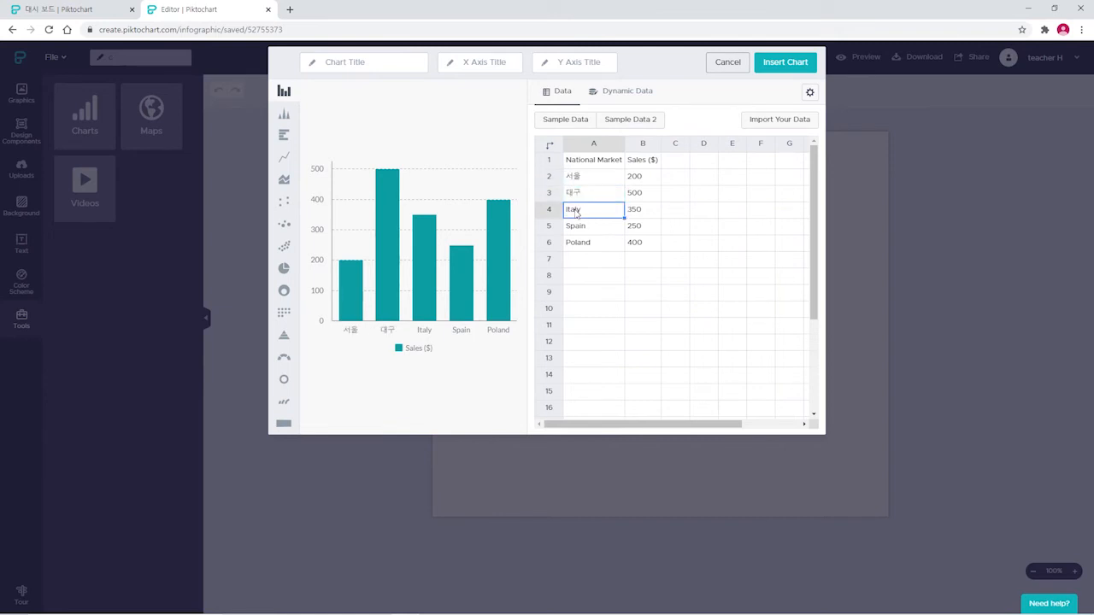
text(그)
text(주)
- Replace the Spain and Poland labels in the chart data with 부산 and 제주
click(576, 226)
text(빈)
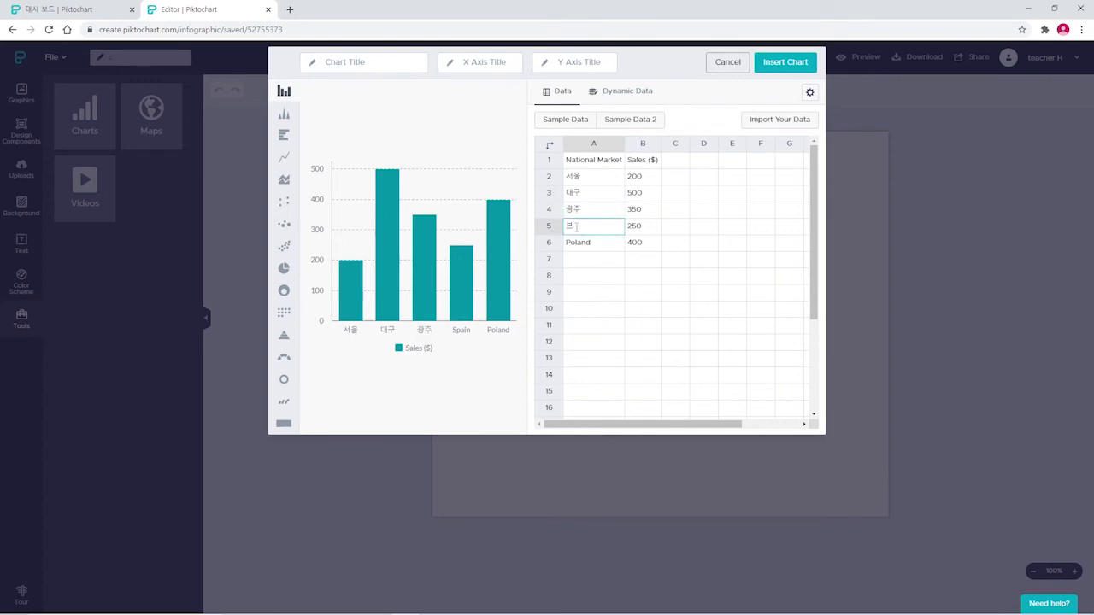
text(부ㅅ)
text(산)
click(577, 244)
text(진)
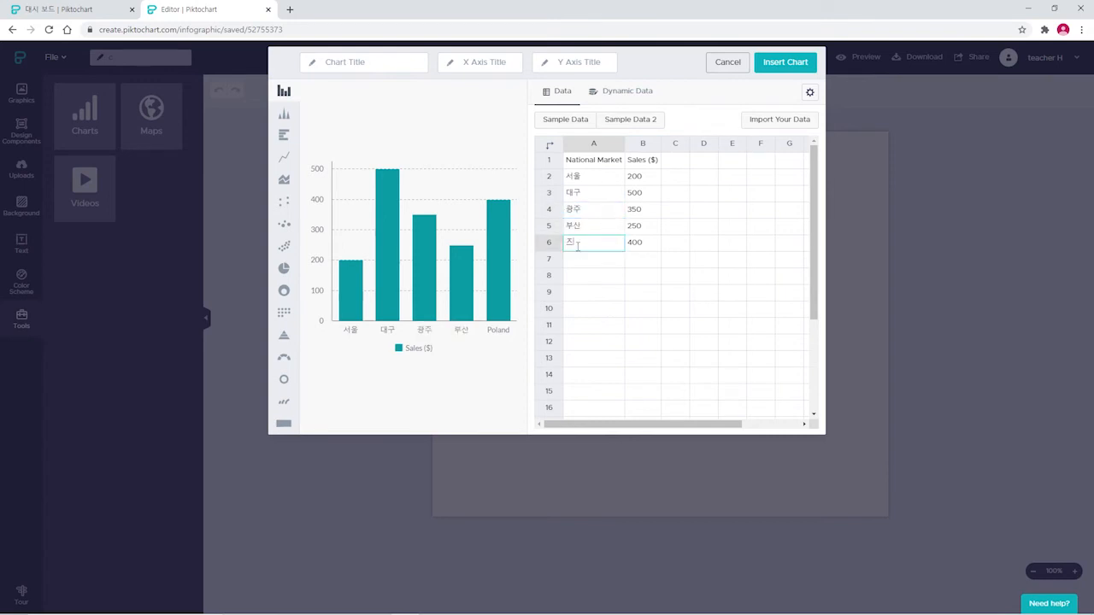
text(주)
click(393, 214)
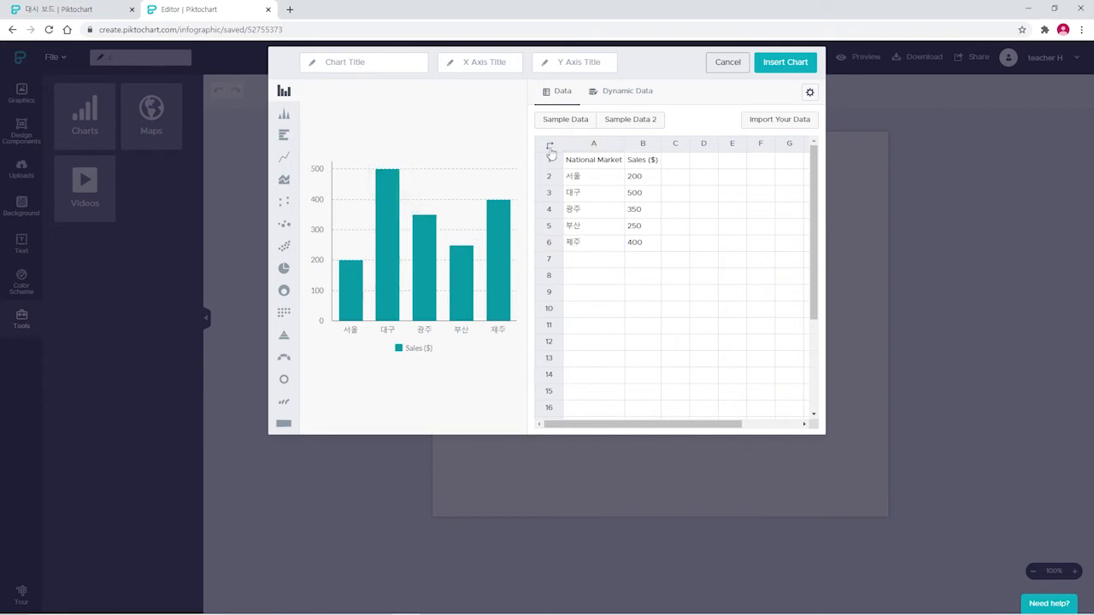
- Rename the Sales ($) column header in the chart data as 평균가 and clear the National Market header cell
click(643, 165)
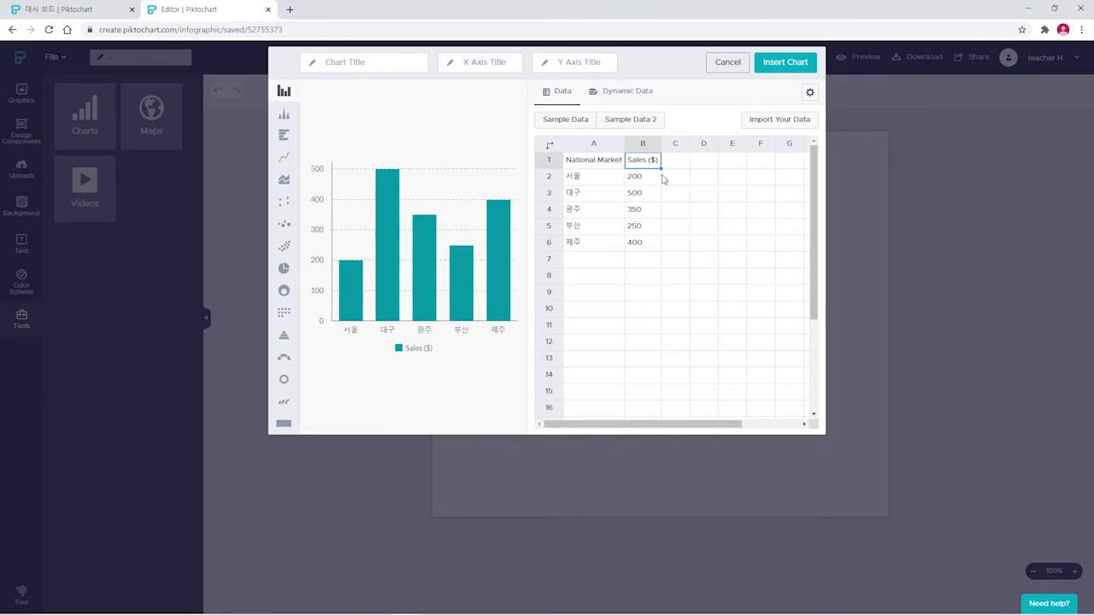
text(평균개)
click(610, 163)
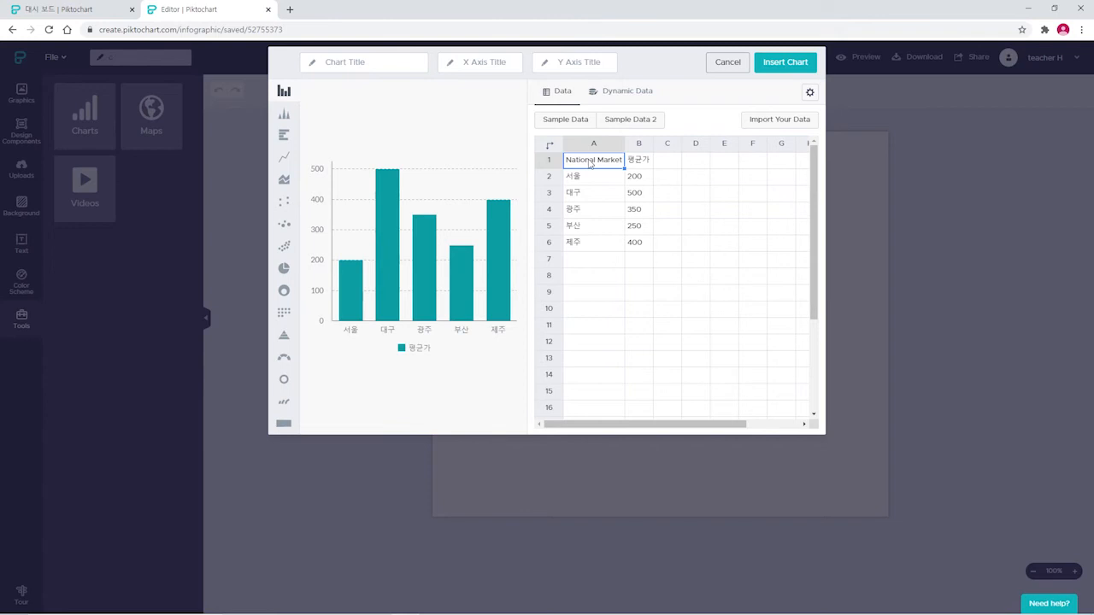
key(Delete)
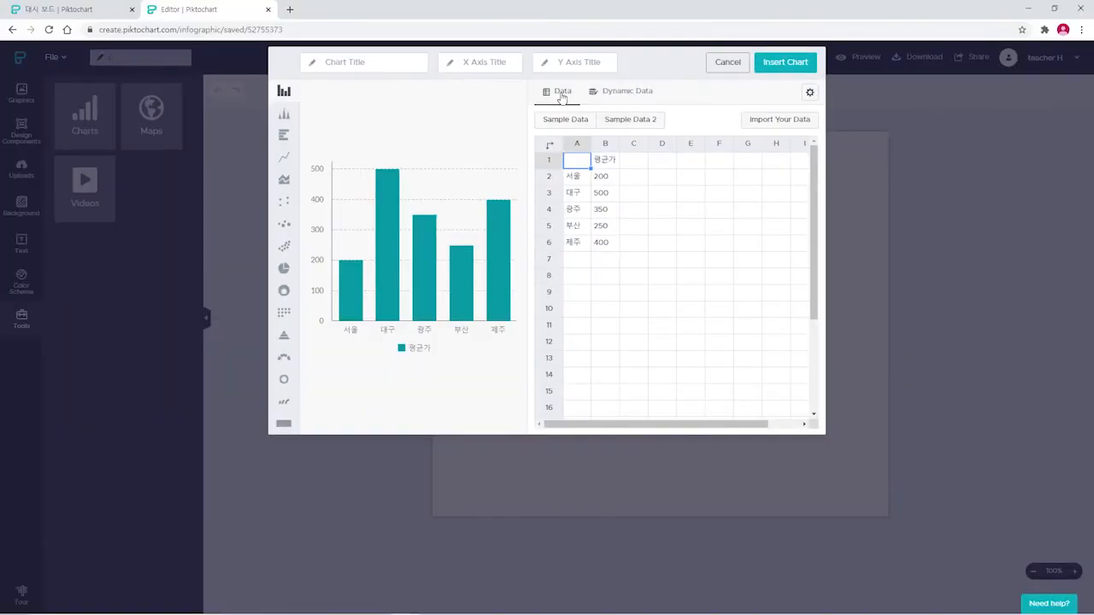
- Examine the dynamic data option and its instructions for linking a Google Sheet, and return to the data table
click(613, 100)
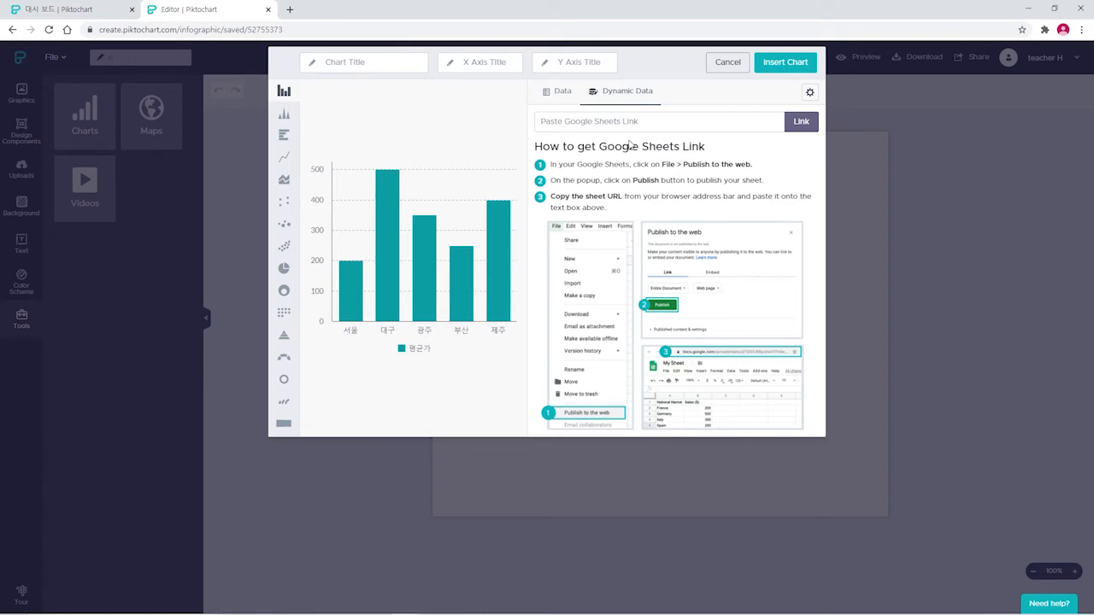
mouse_move(461, 294)
click(560, 92)
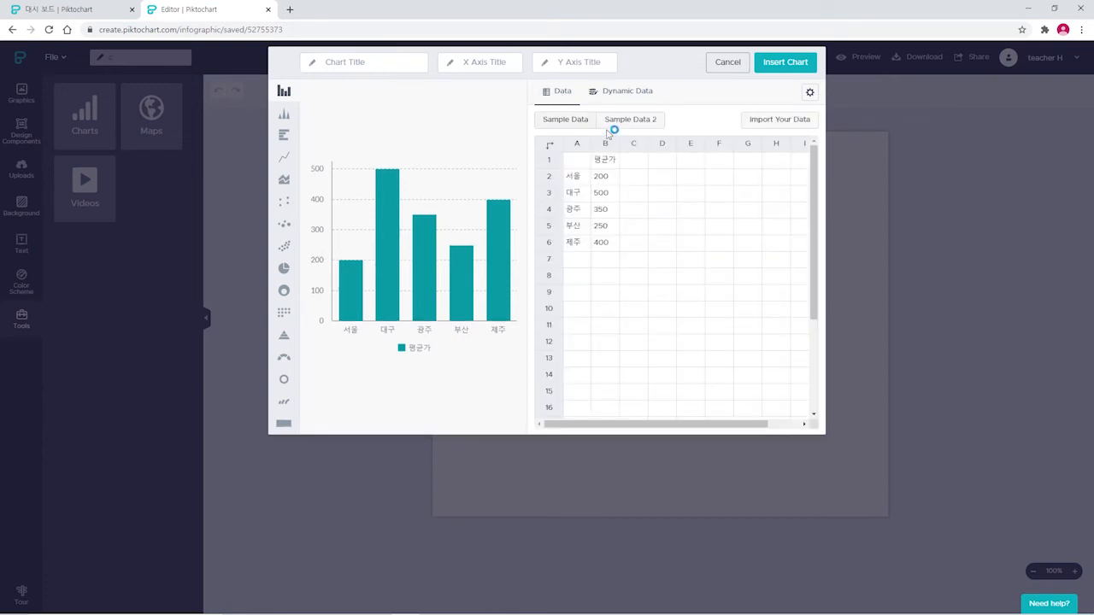
- Insert the vertical bar chart with the Korean city data onto the blank canvas and deselect it
mouse_move(808, 235)
mouse_down()
mouse_move(817, 220)
mouse_move(806, 288)
mouse_move(814, 220)
mouse_up()
click(782, 63)
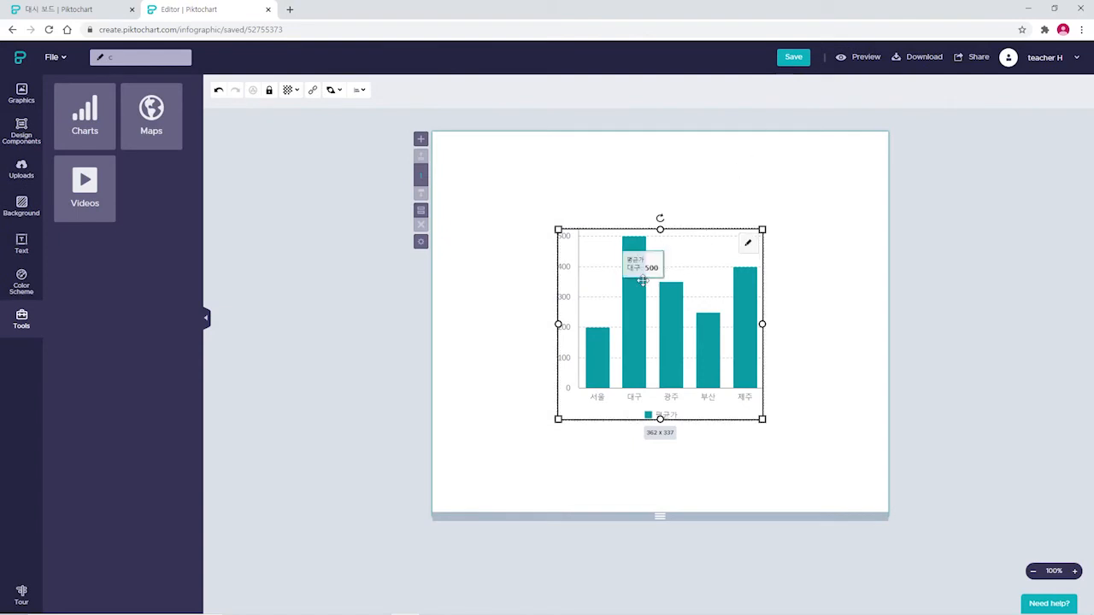
click(808, 323)
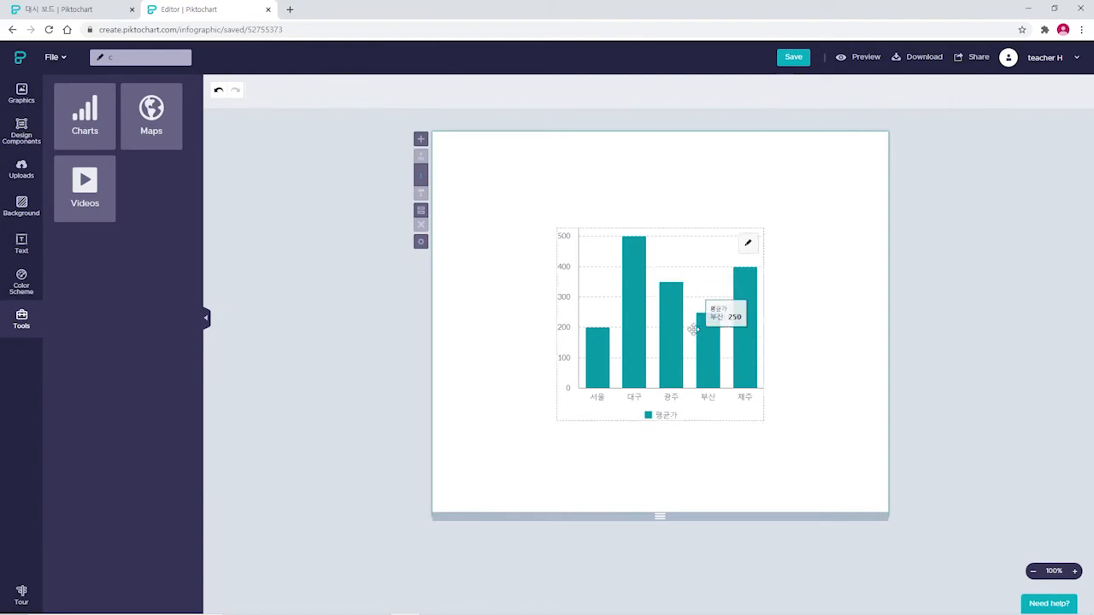
- Enlarge the bar chart to about 608 x 517 and shift it slightly to center it on the canvas
click(659, 326)
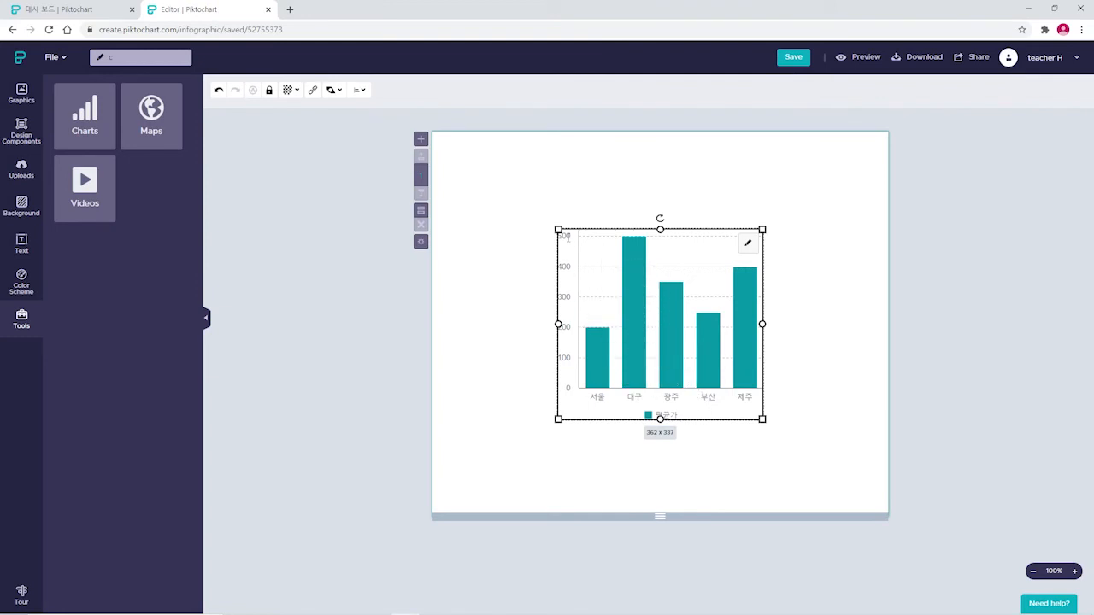
drag(558, 229, 482, 171)
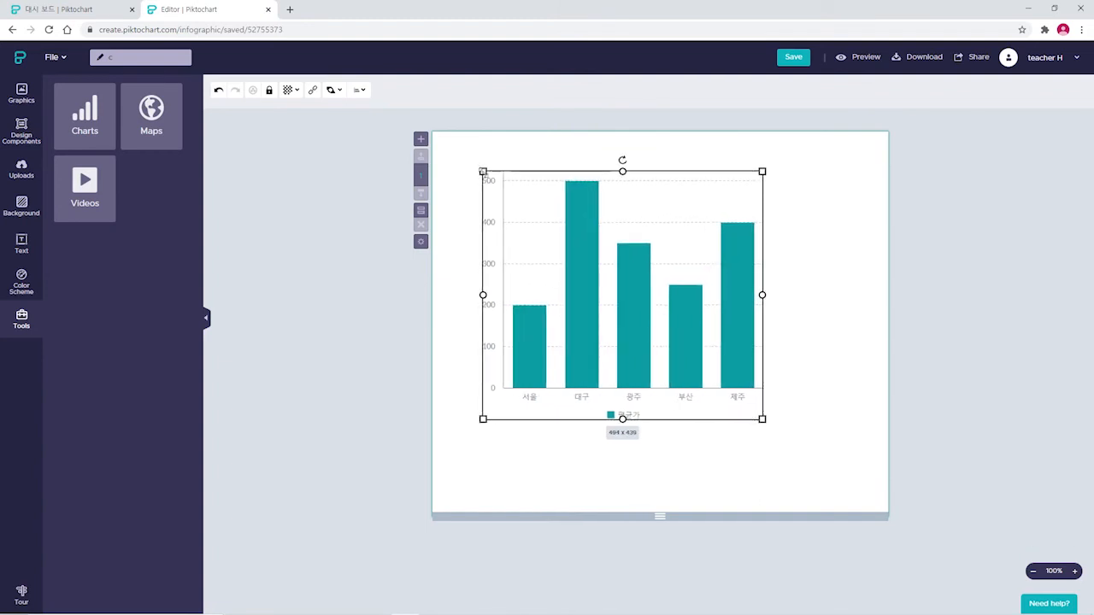
drag(762, 419, 827, 462)
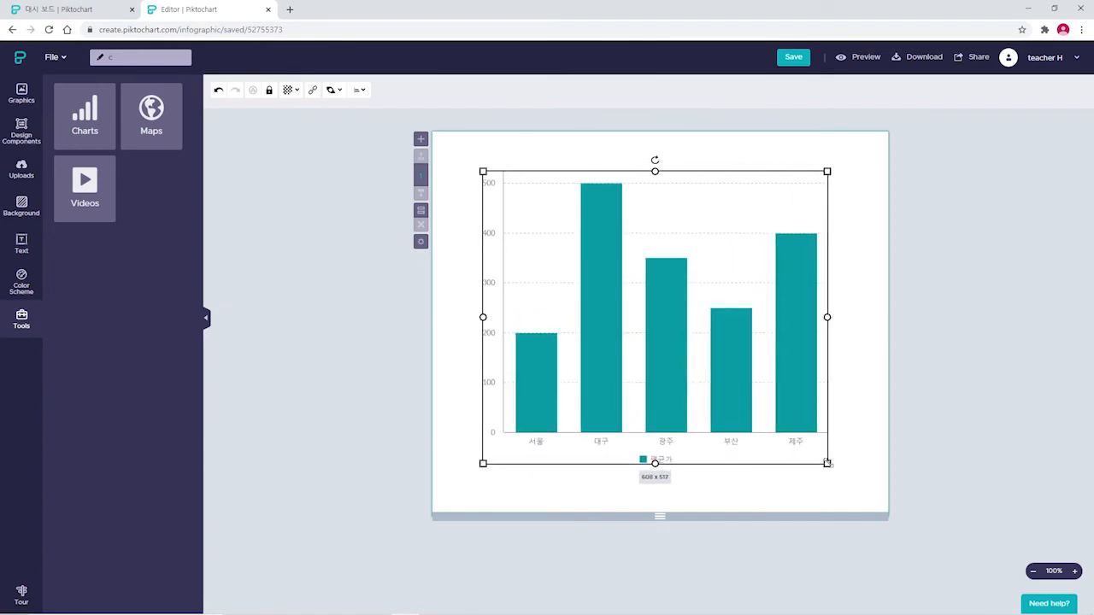
drag(725, 343, 736, 349)
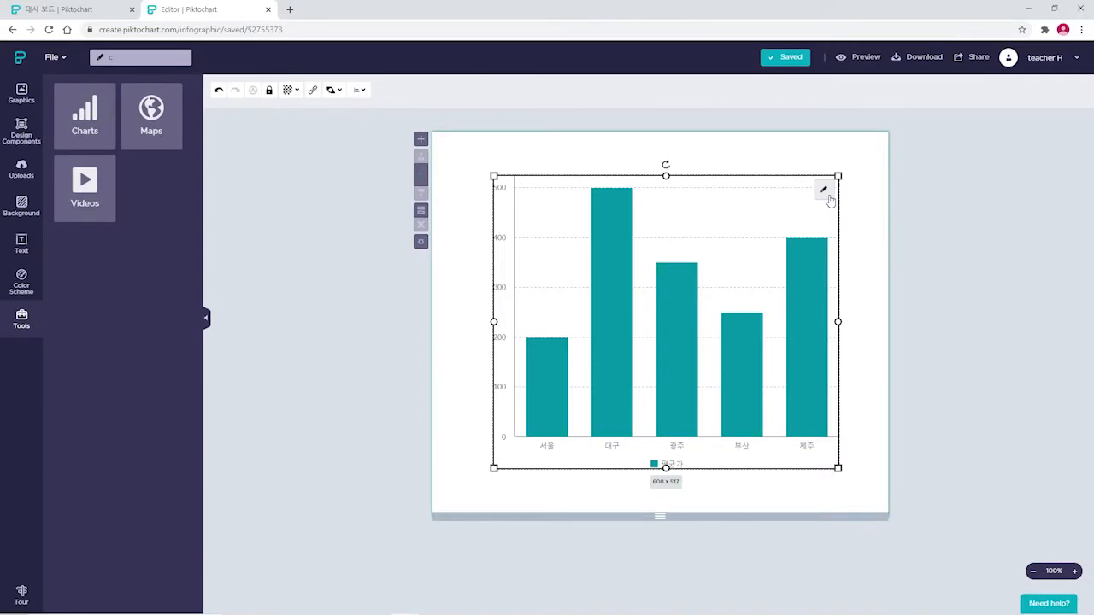
- Open the inserted chart's settings and recolor the 평균가 series with preset yellow, followed by dark green #417505
click(826, 196)
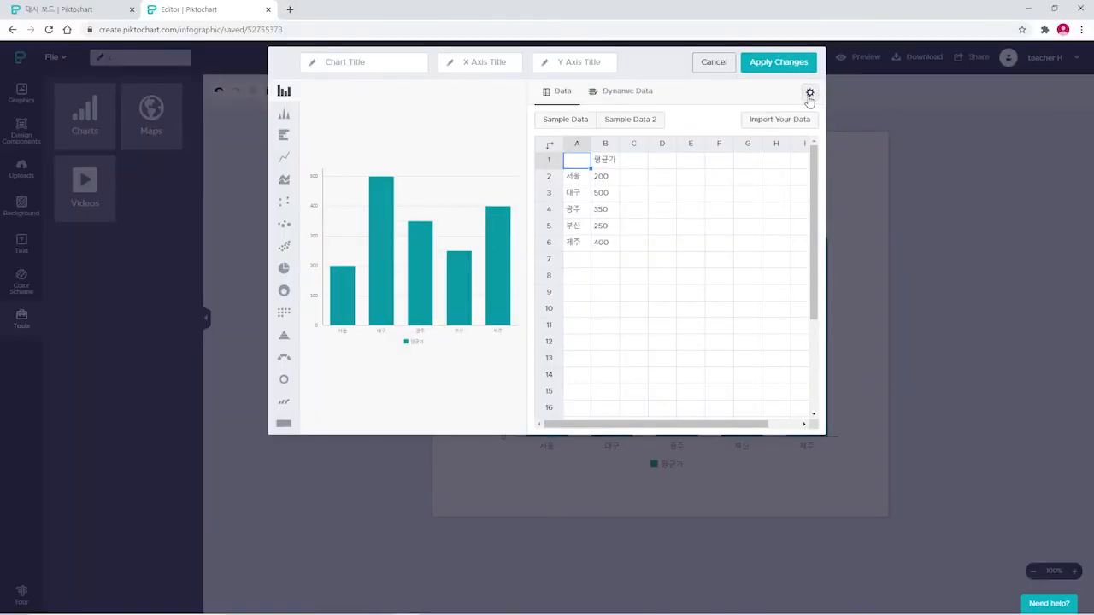
click(809, 94)
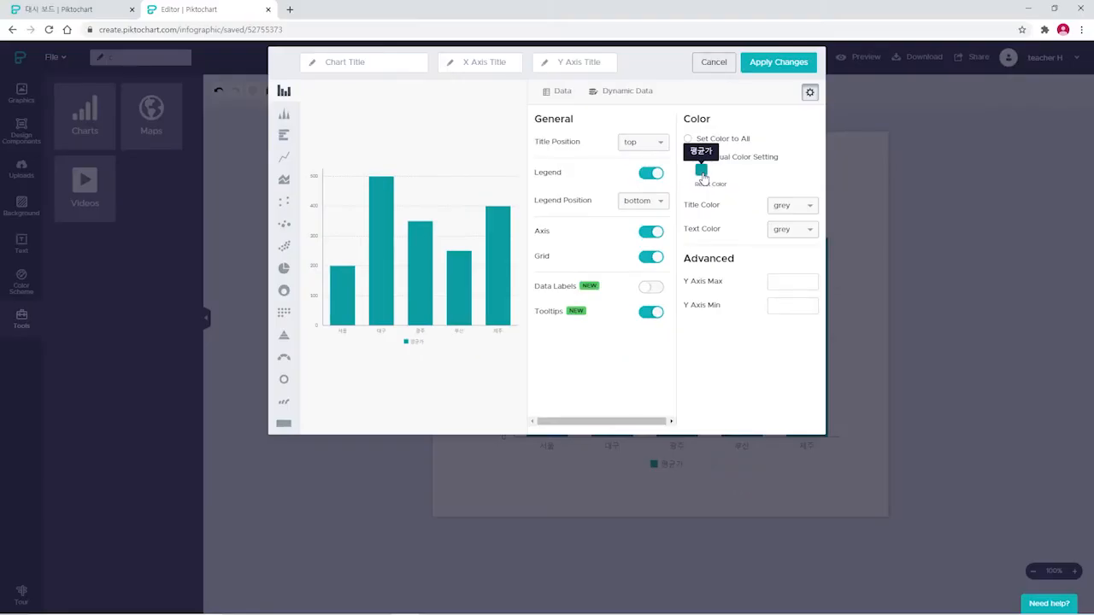
click(702, 173)
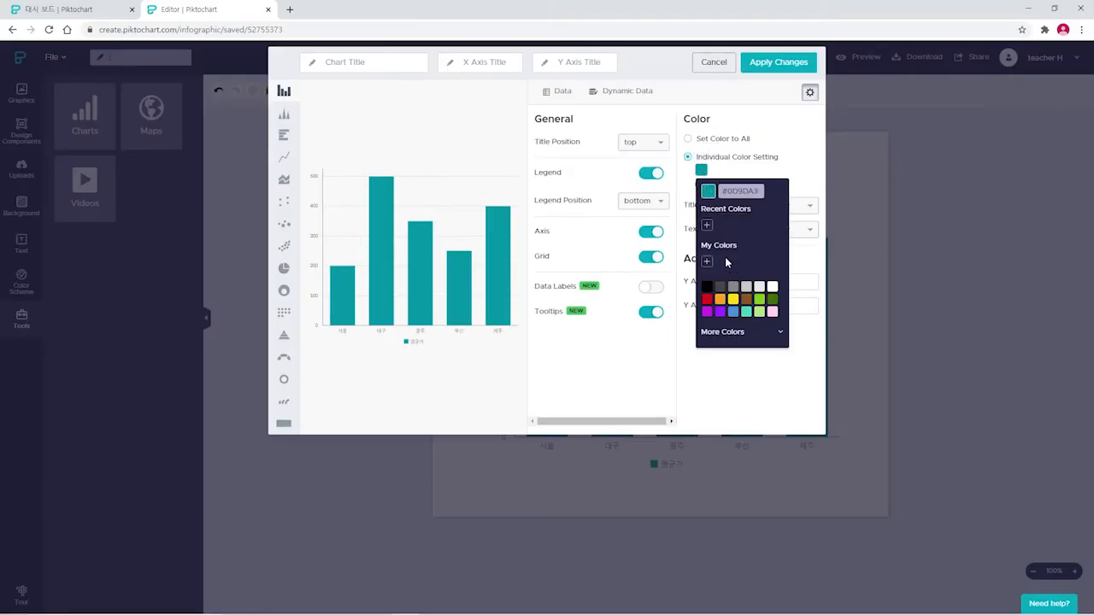
click(732, 300)
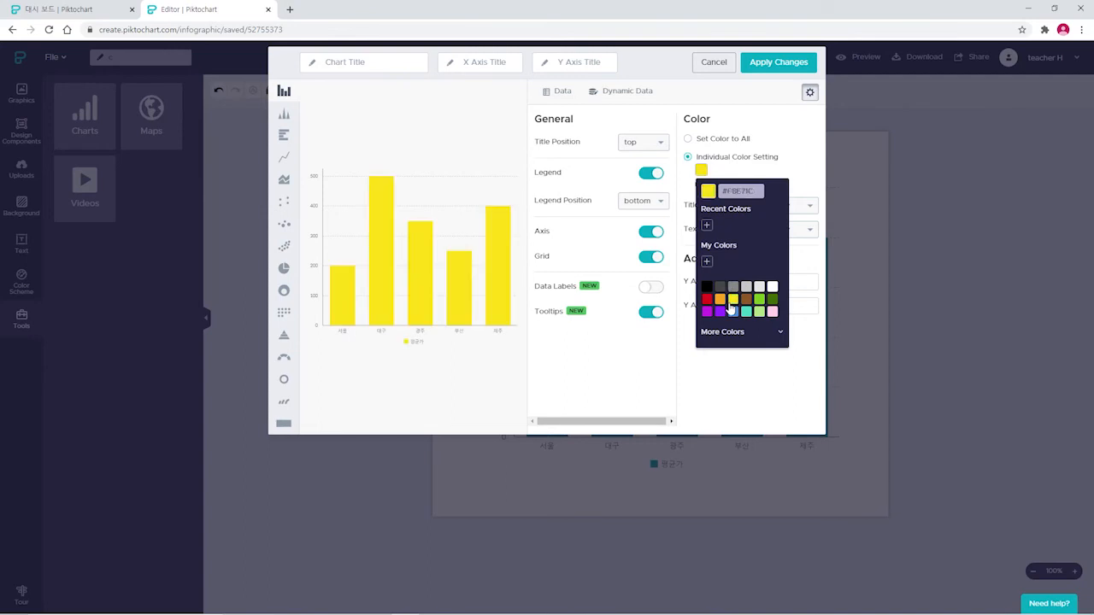
click(772, 300)
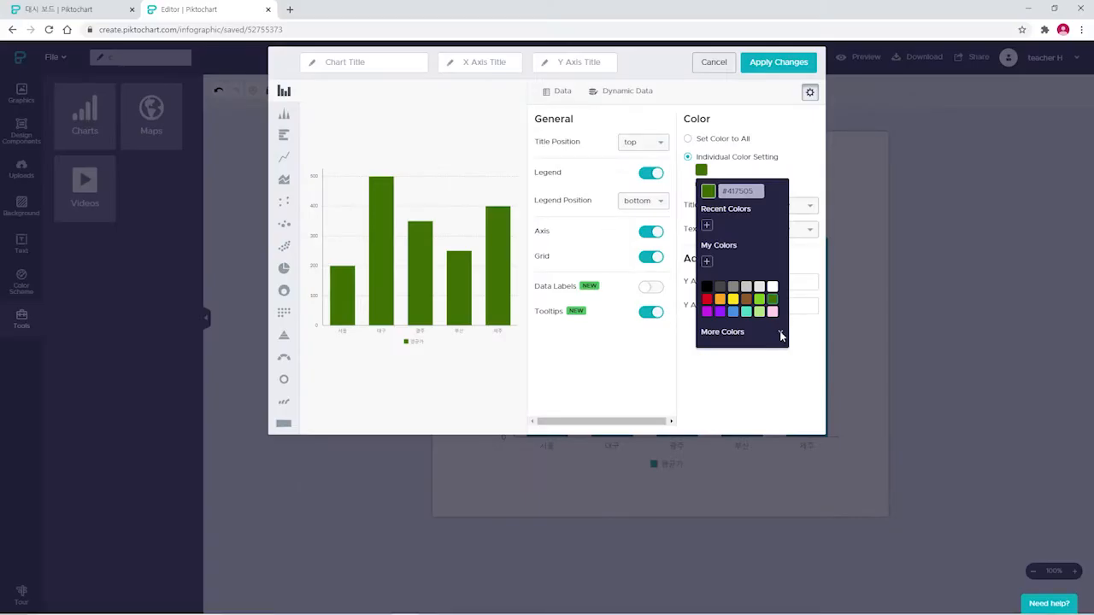
- Fine-tune the 평균가 series color to the custom green #368117
click(779, 333)
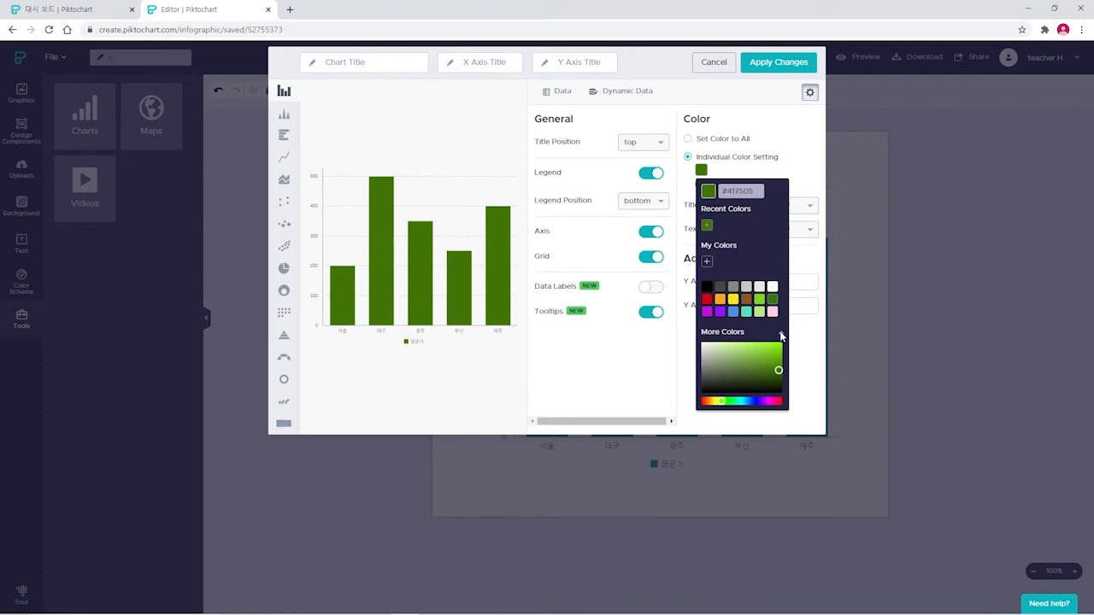
click(745, 401)
mouse_move(746, 401)
mouse_down()
mouse_move(775, 401)
mouse_move(724, 401)
mouse_up()
mouse_move(777, 369)
mouse_down()
mouse_move(775, 358)
mouse_move(755, 371)
mouse_move(767, 367)
mouse_up()
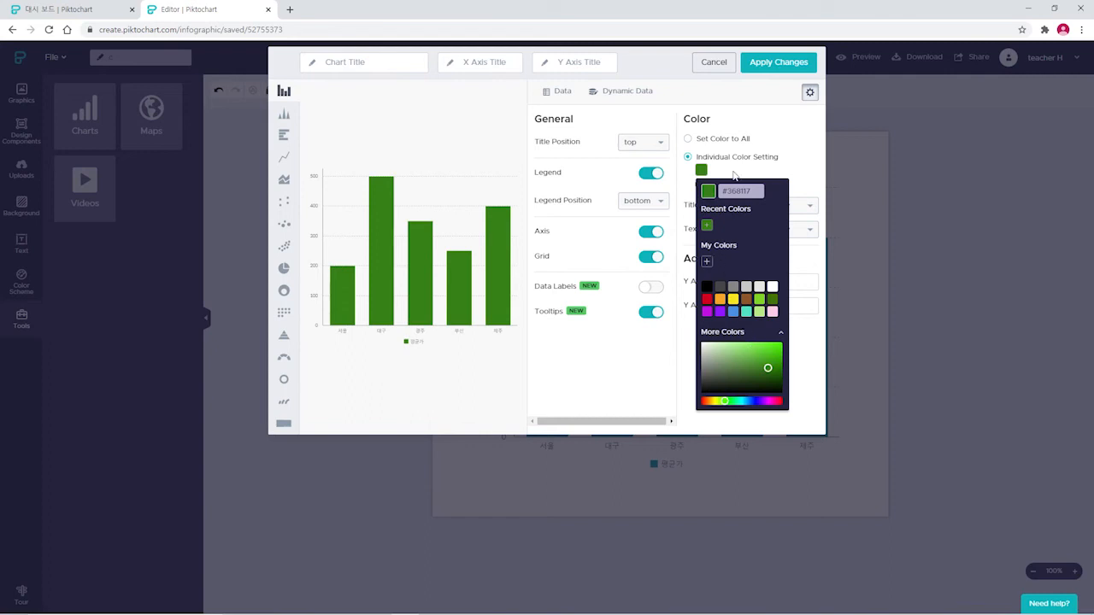
click(784, 167)
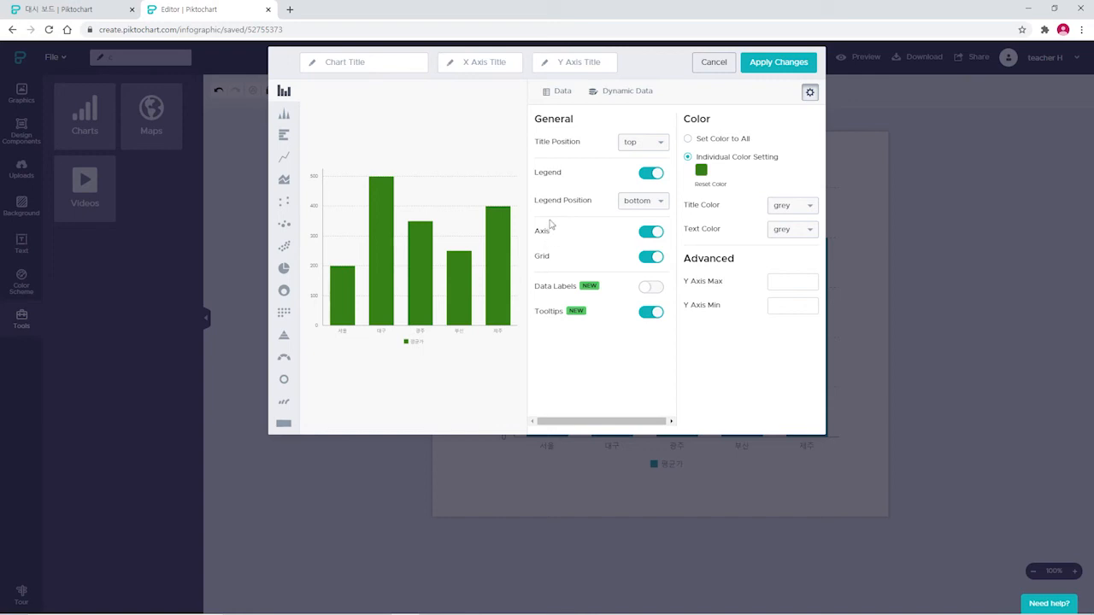
- Turn the chart's axis off and back on, hide the grid and legend, and show the data labels
click(654, 234)
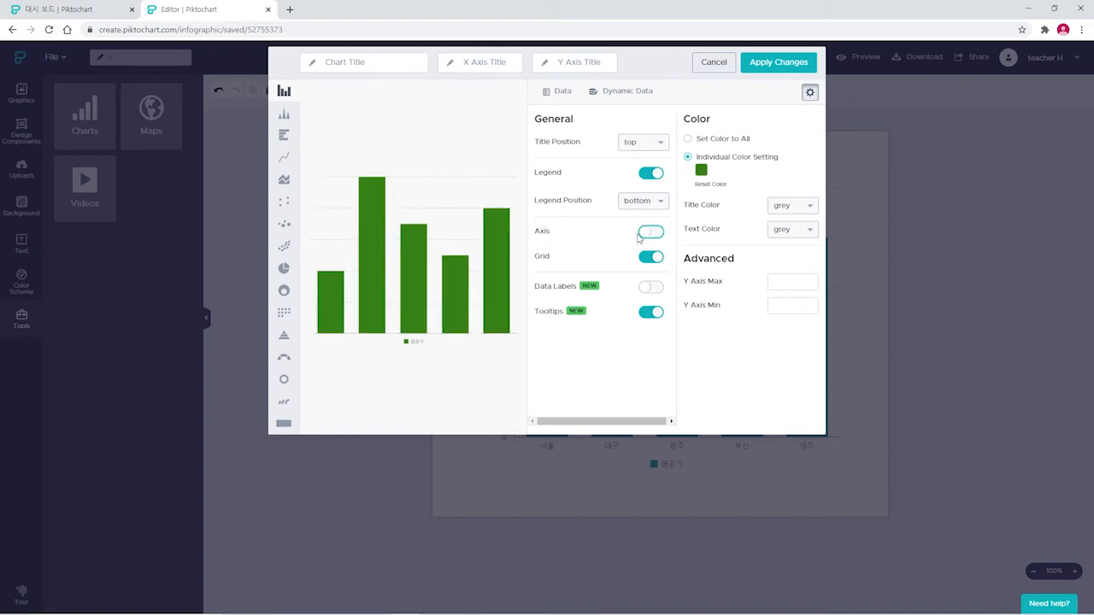
mouse_move(414, 259)
click(654, 259)
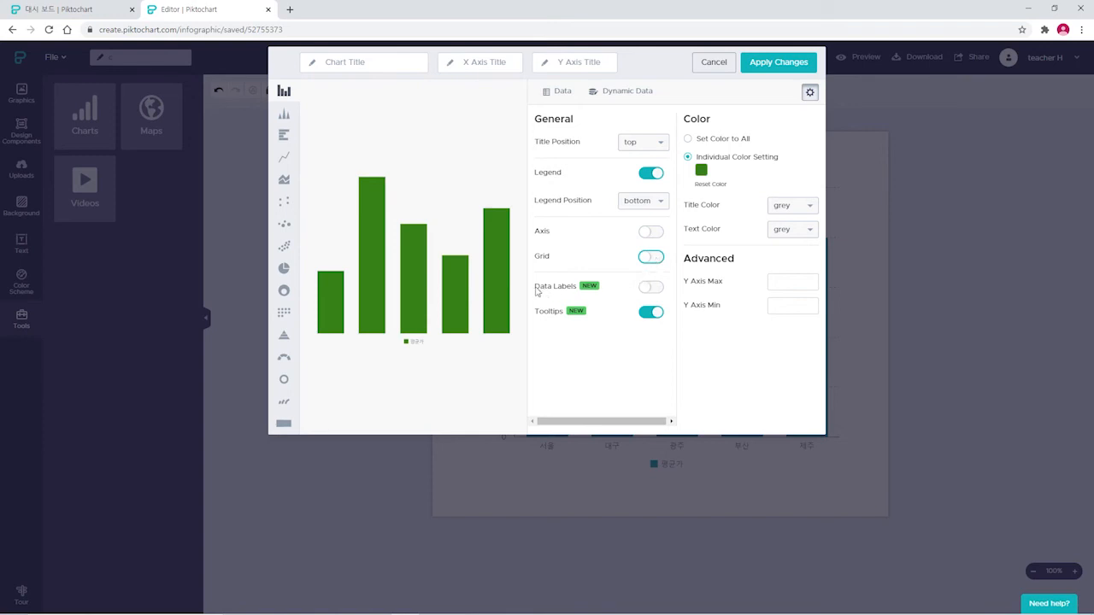
click(649, 288)
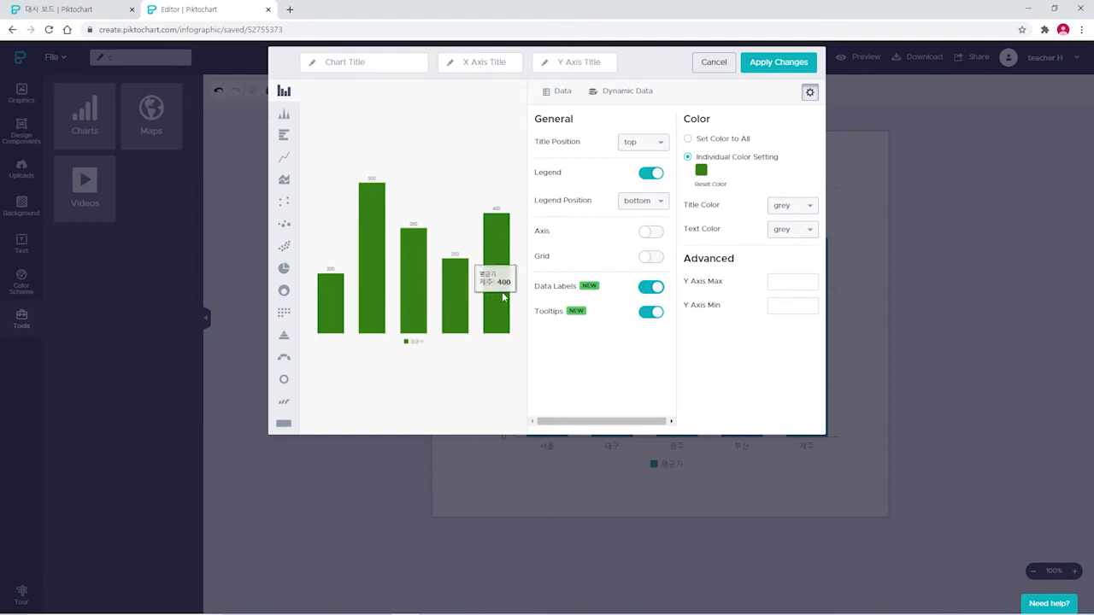
click(647, 236)
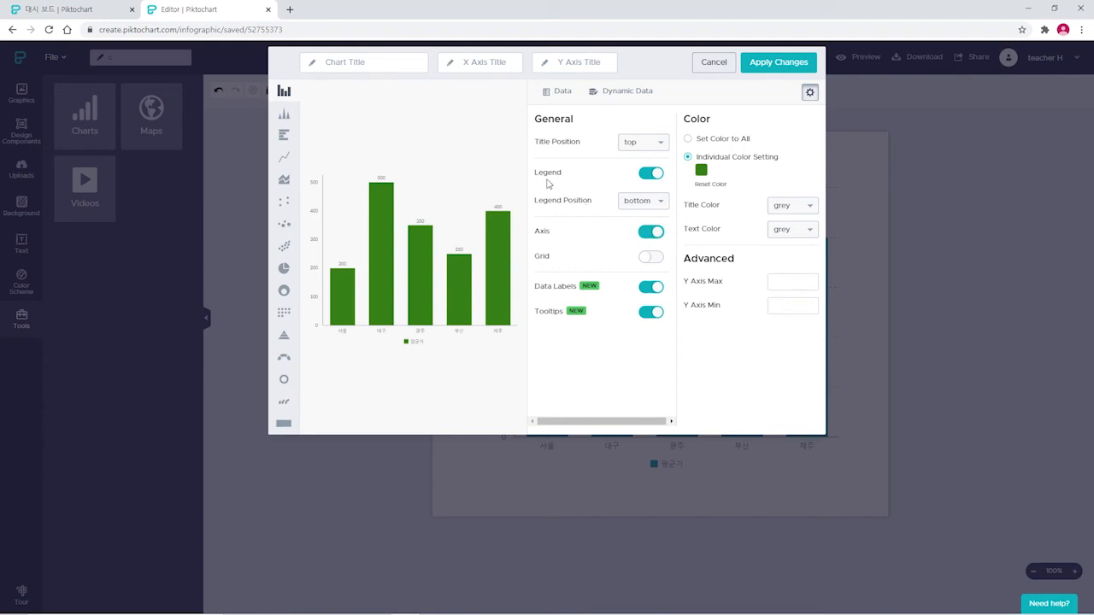
click(653, 175)
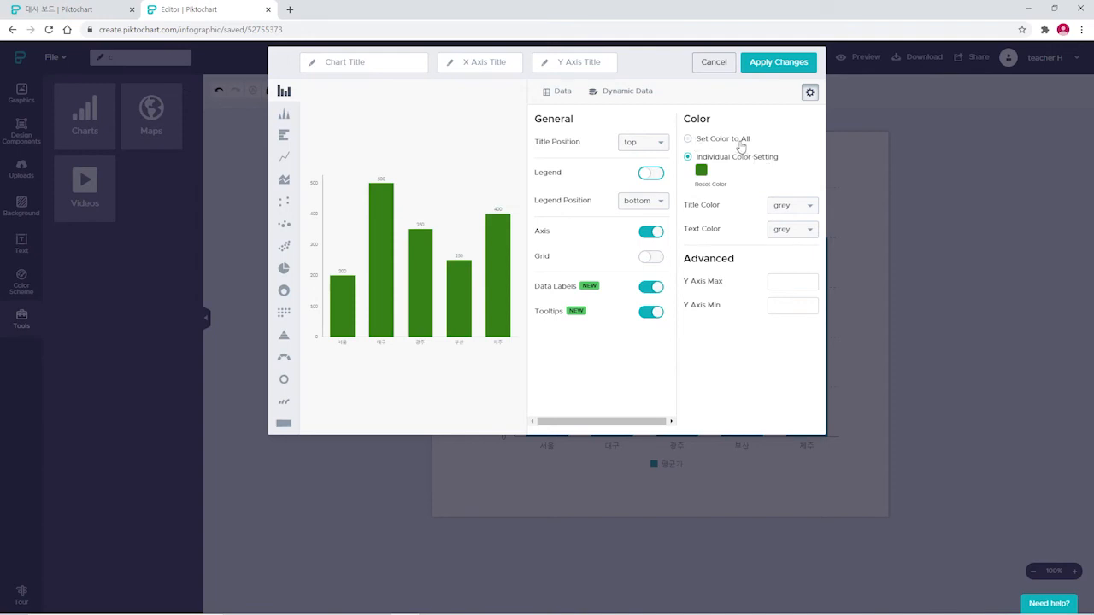
- Try applying the recent green #368117 with Set Color to All, and return to Individual Color Setting
click(688, 140)
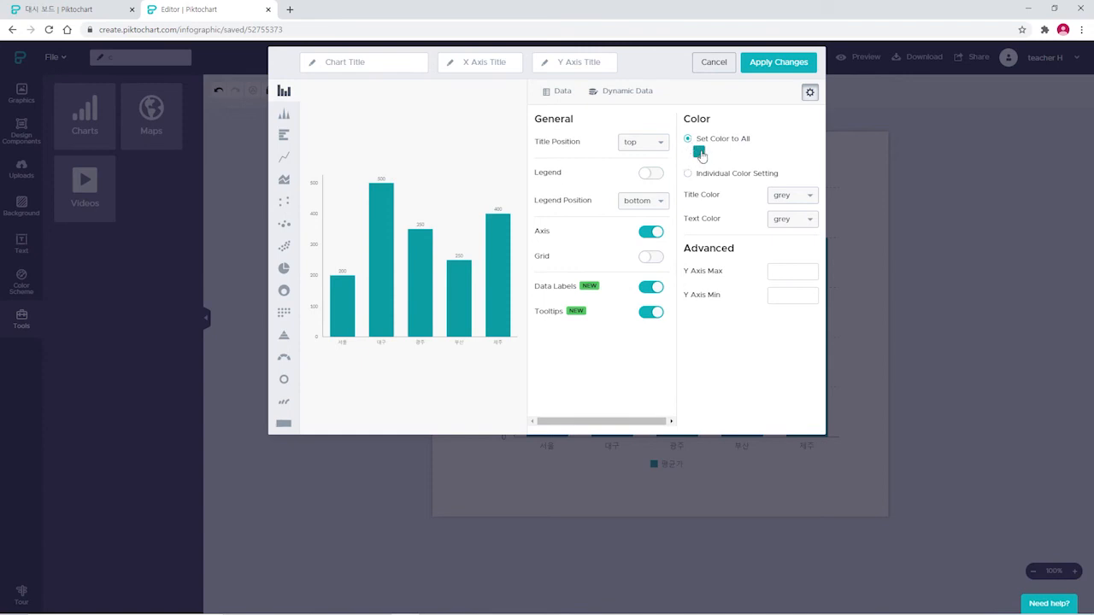
click(699, 152)
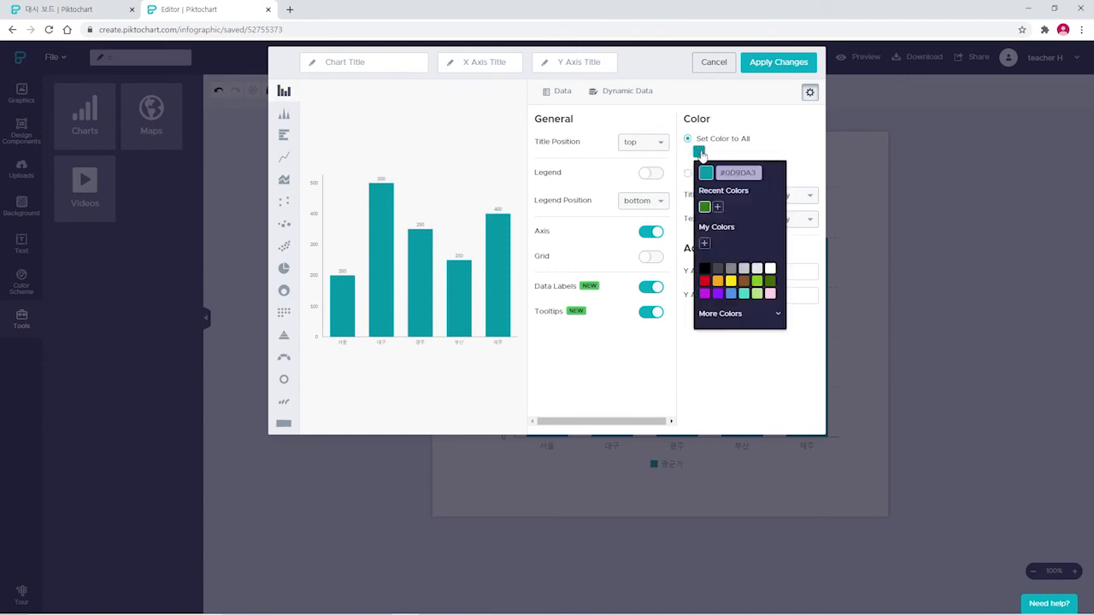
click(704, 207)
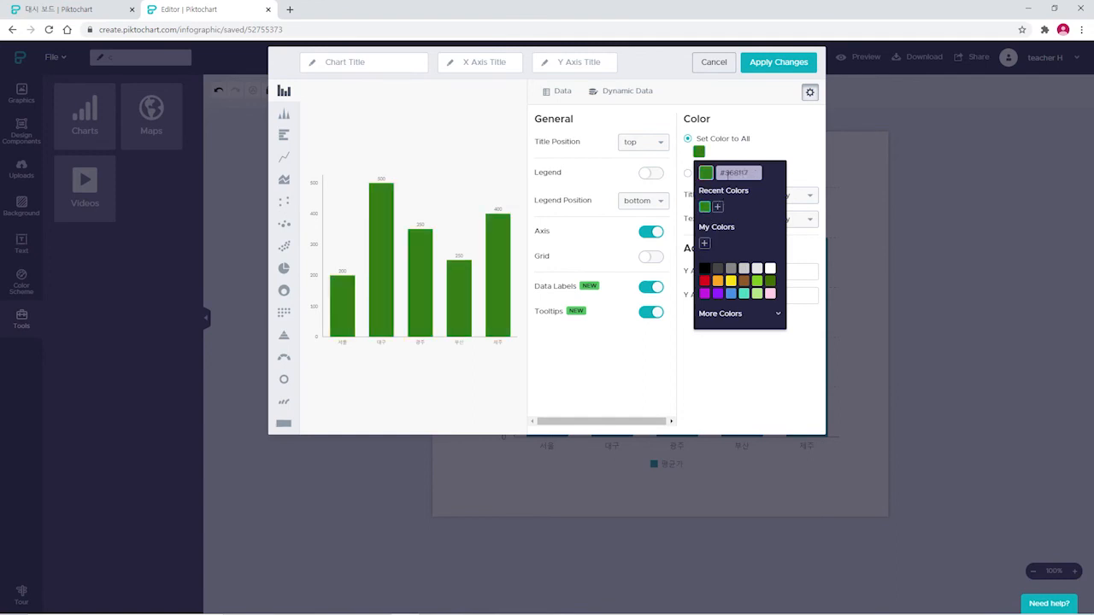
click(779, 150)
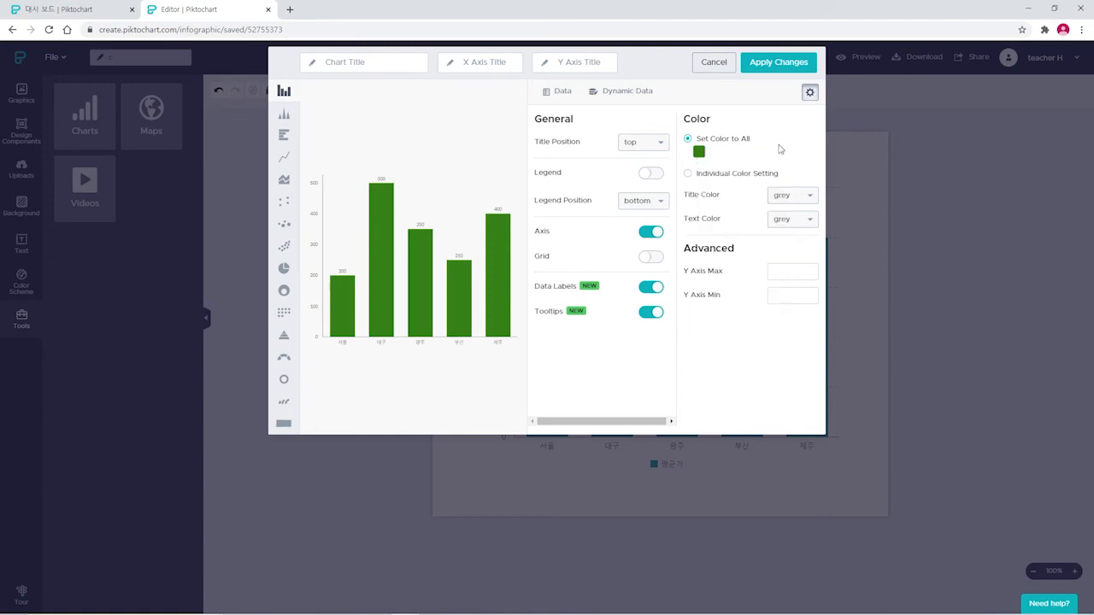
click(687, 173)
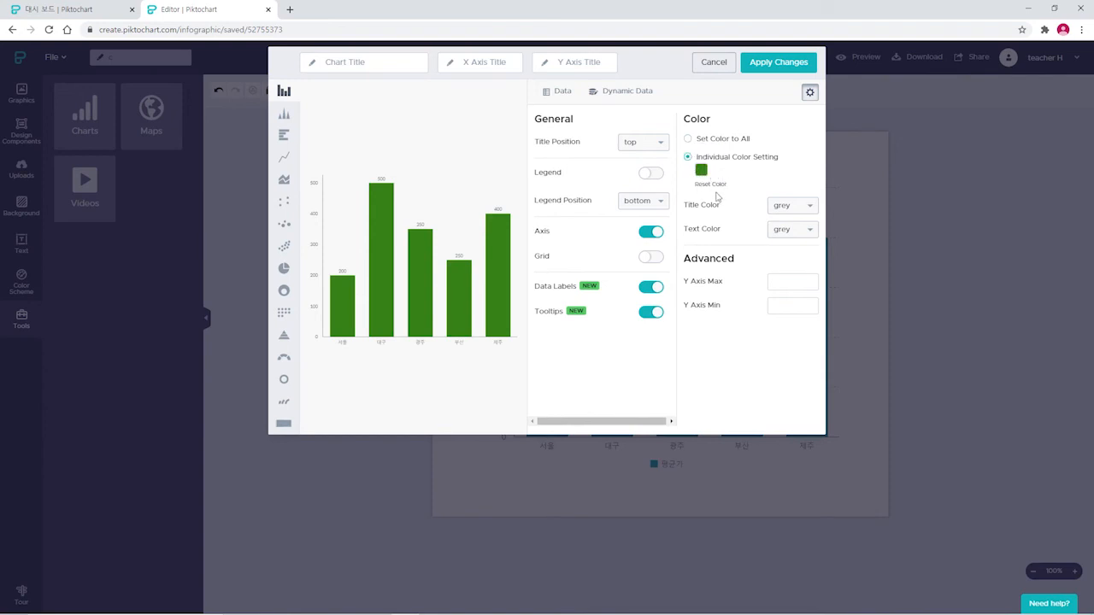
- Set the chart's title color and text color to black, apply the changes to the canvas and deselect the chart
click(789, 209)
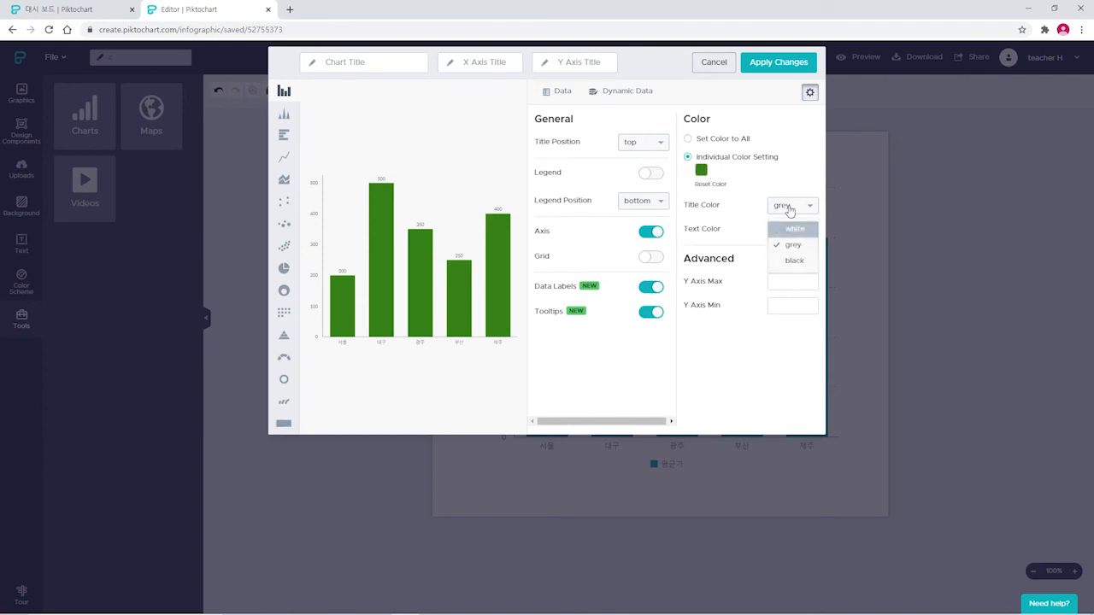
click(790, 261)
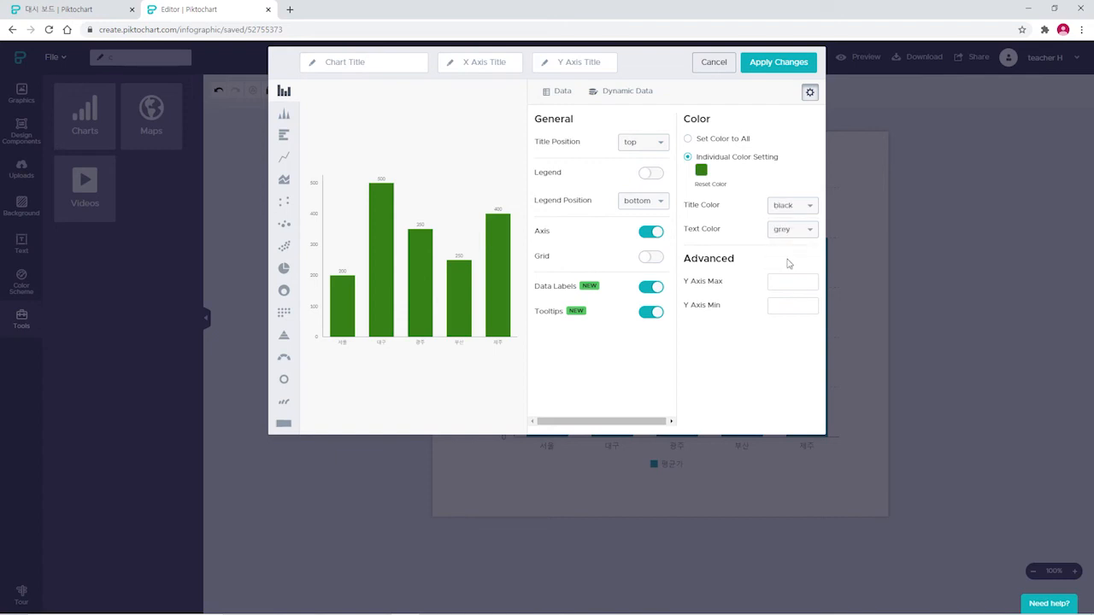
click(783, 231)
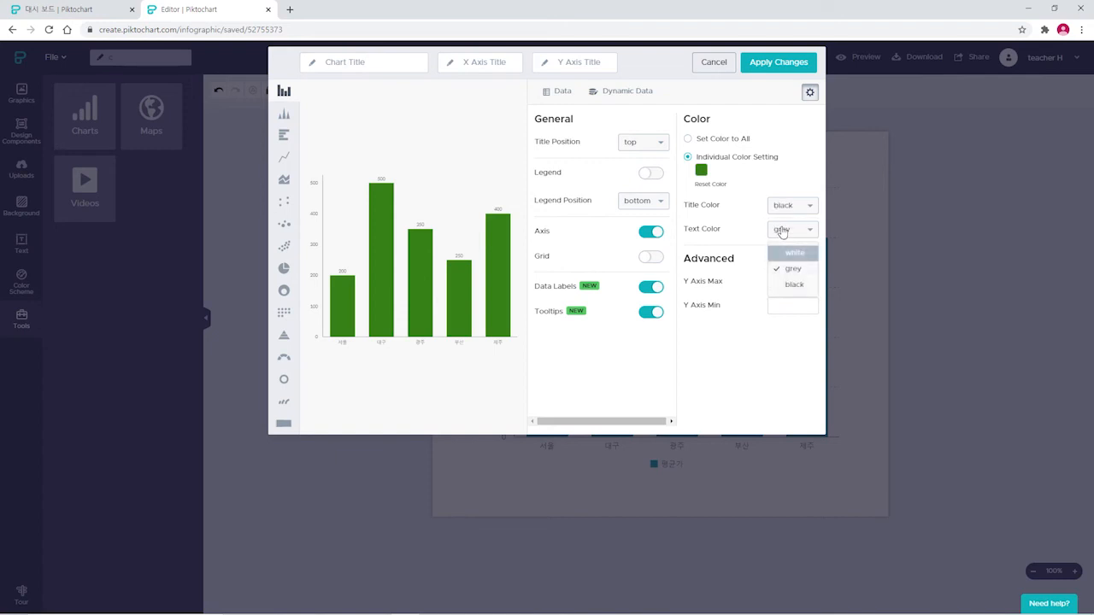
click(785, 287)
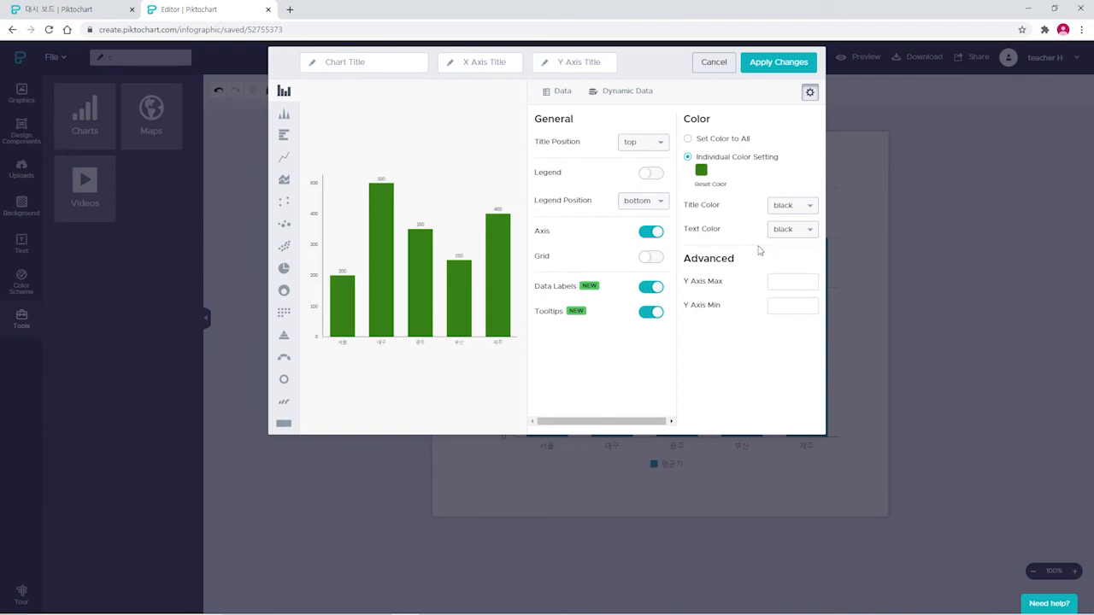
mouse_move(378, 240)
click(787, 68)
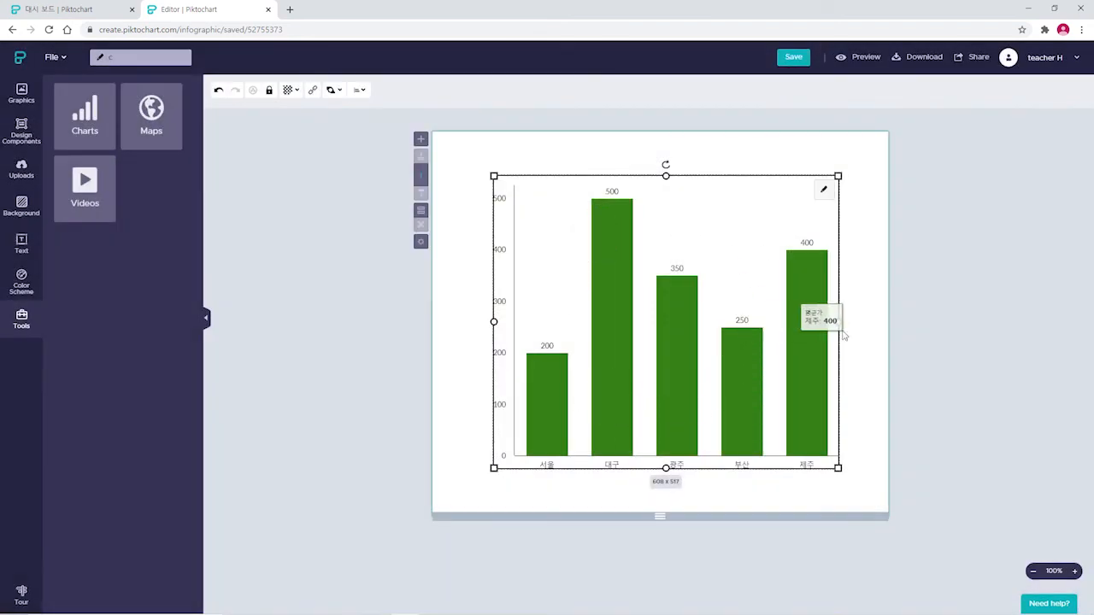
click(869, 327)
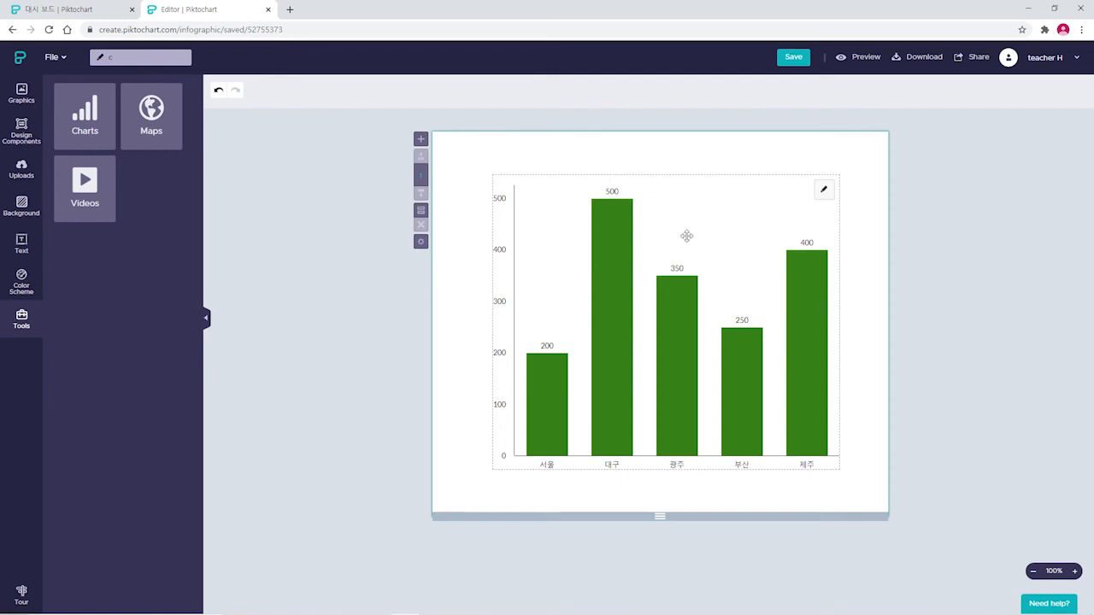
- Download the chart visual as a PNG in Medium quality, without splitting it into blocks
click(925, 342)
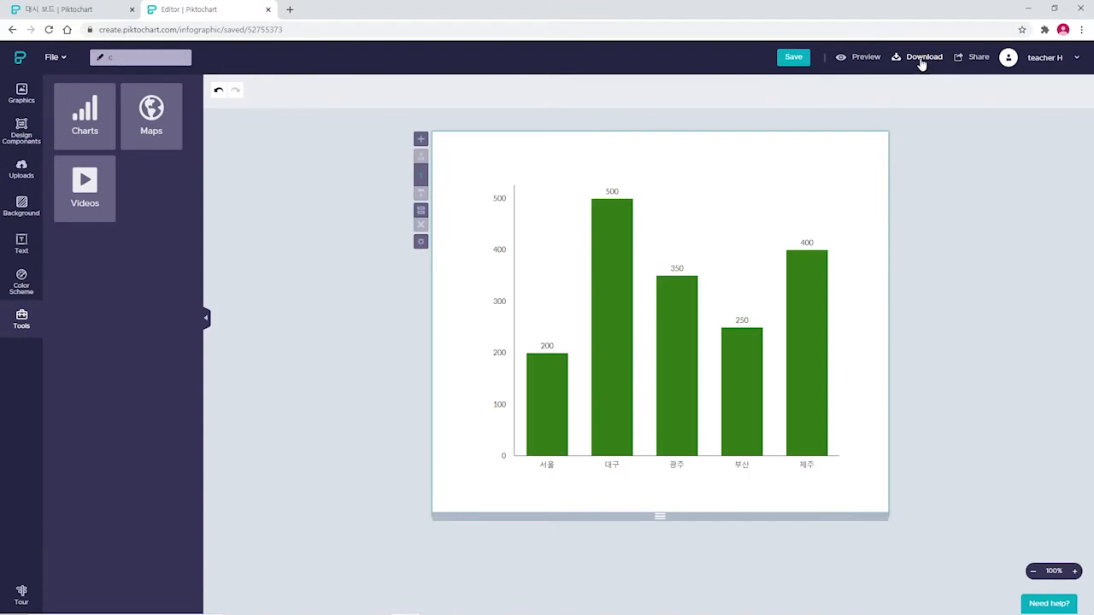
click(925, 62)
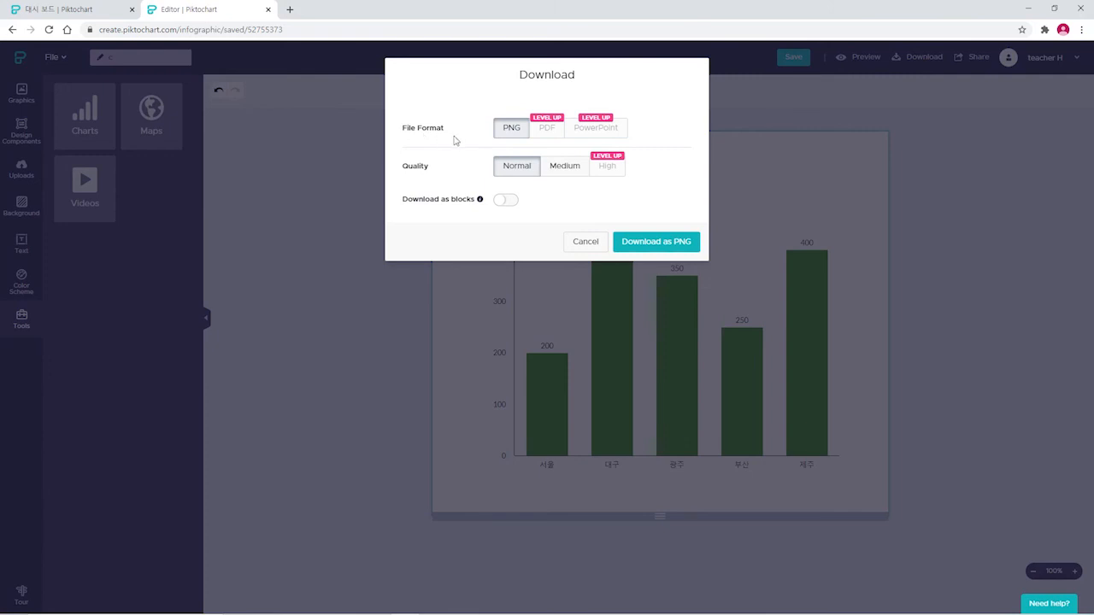
click(547, 136)
click(559, 171)
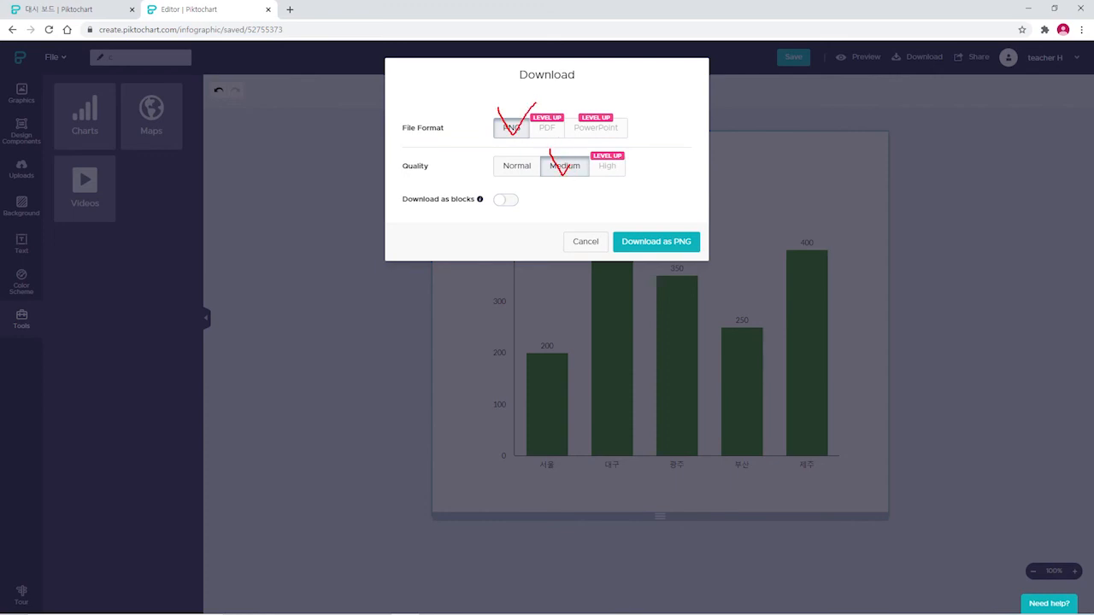
key(Escape)
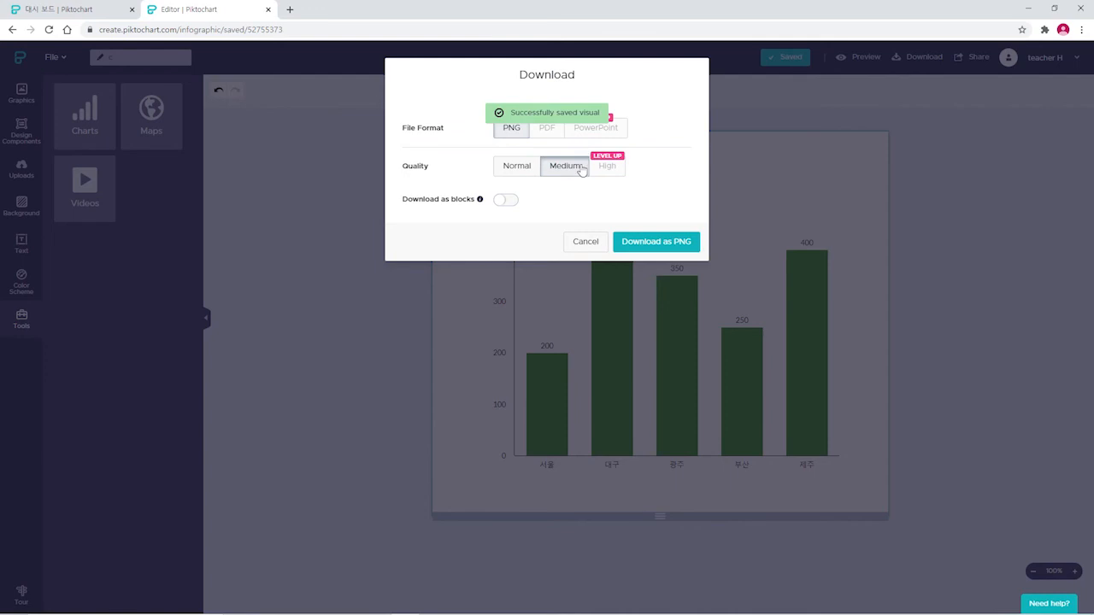
click(650, 243)
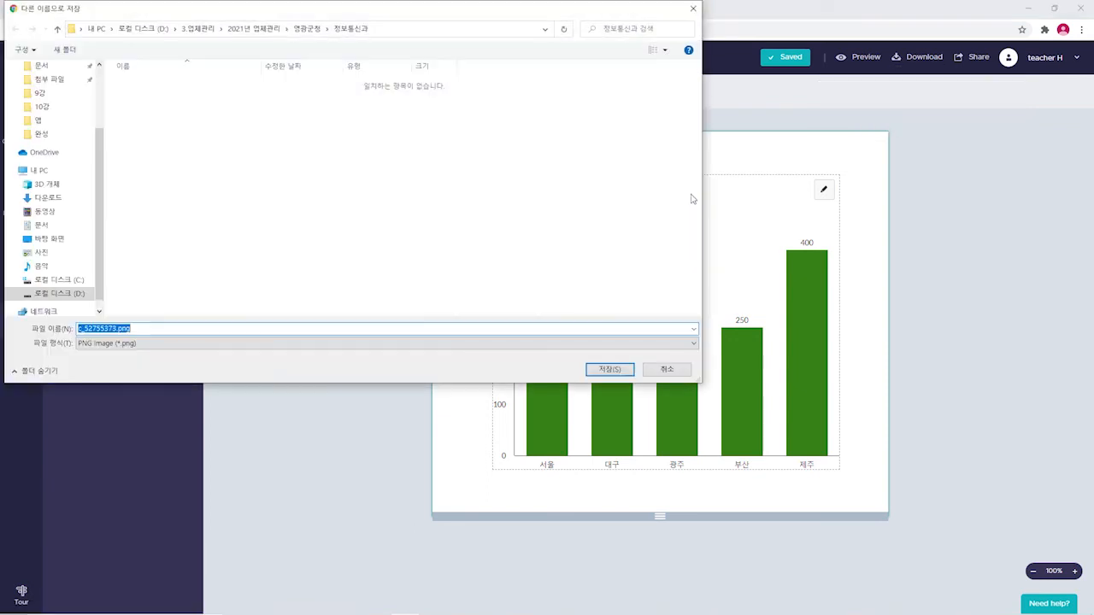
- Save the downloaded PNG to the desktop folder (바탕 화면) under its suggested file name
drag(427, 19, 649, 92)
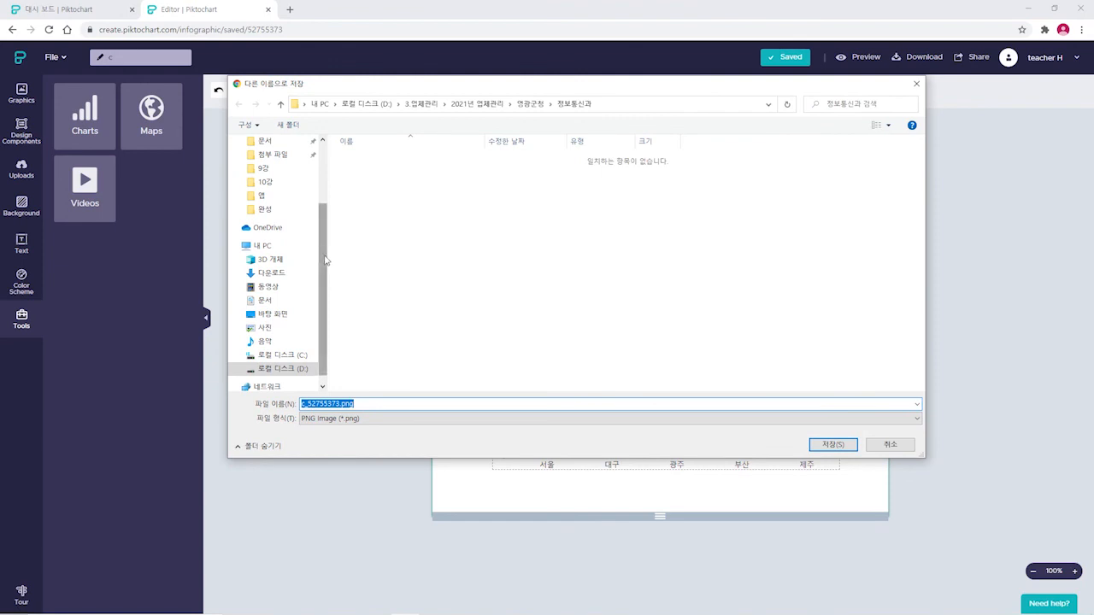
drag(323, 261, 334, 182)
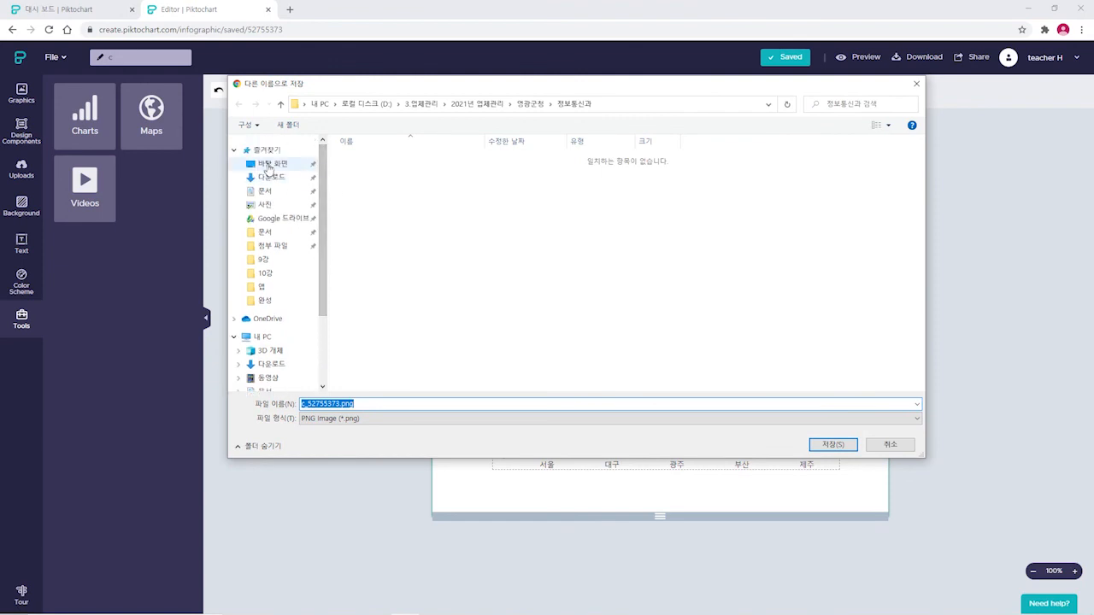
click(269, 165)
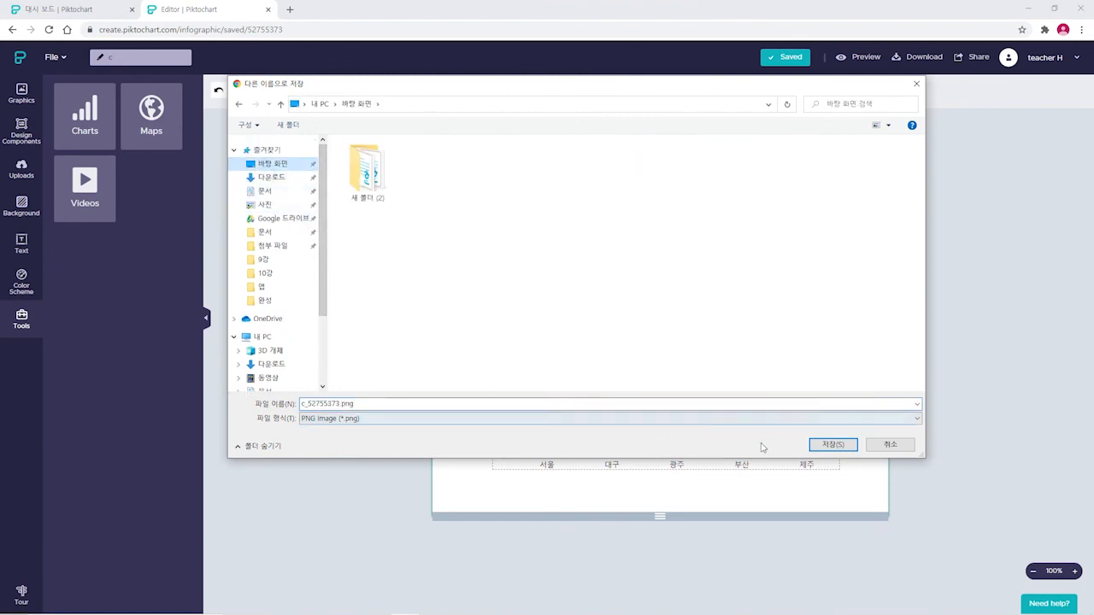
click(830, 444)
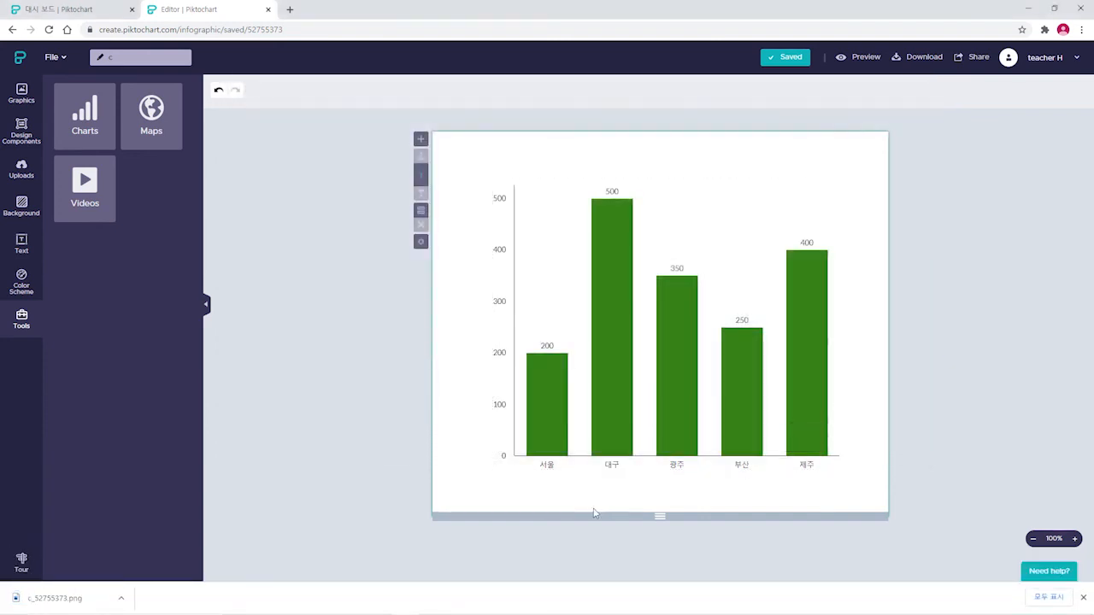
- Switch to the open PowerPoint presentation and start inserting a picture on slide 2
mouse_move(513, 610)
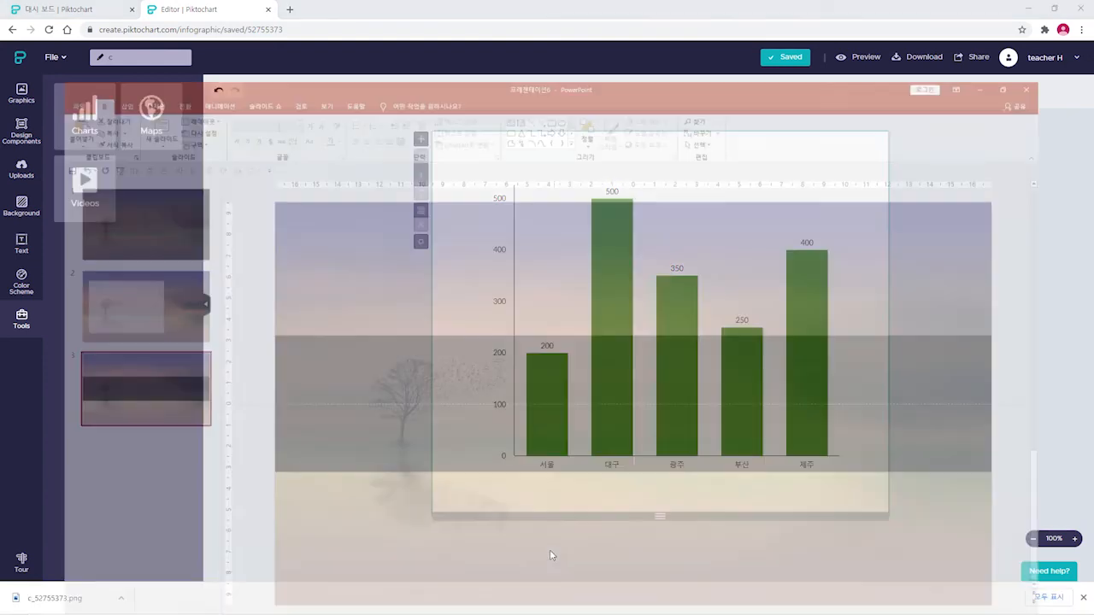
click(550, 553)
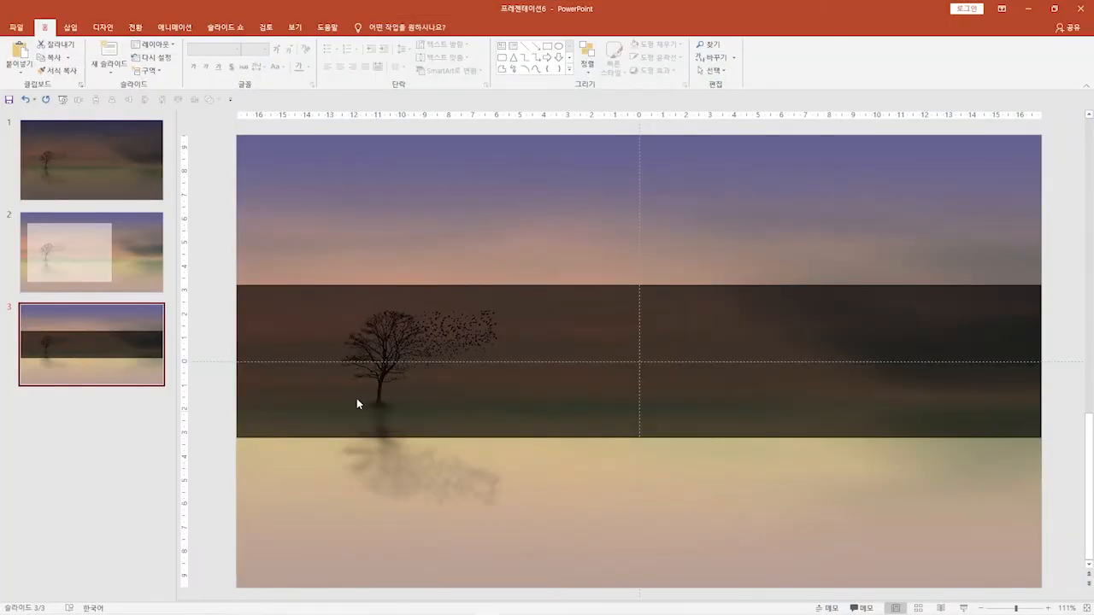
click(133, 251)
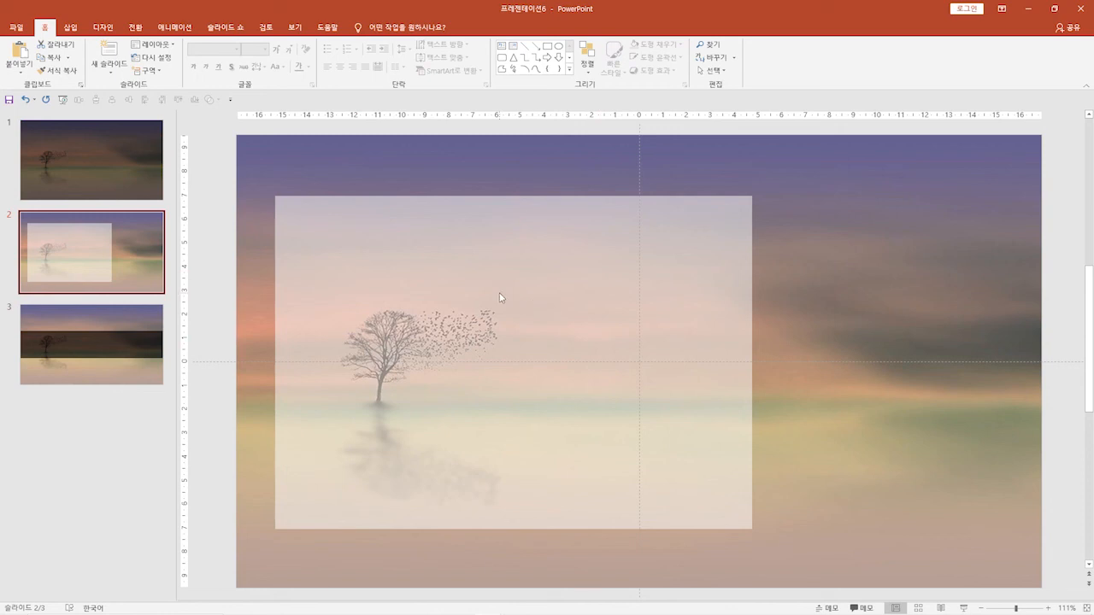
click(72, 33)
click(98, 67)
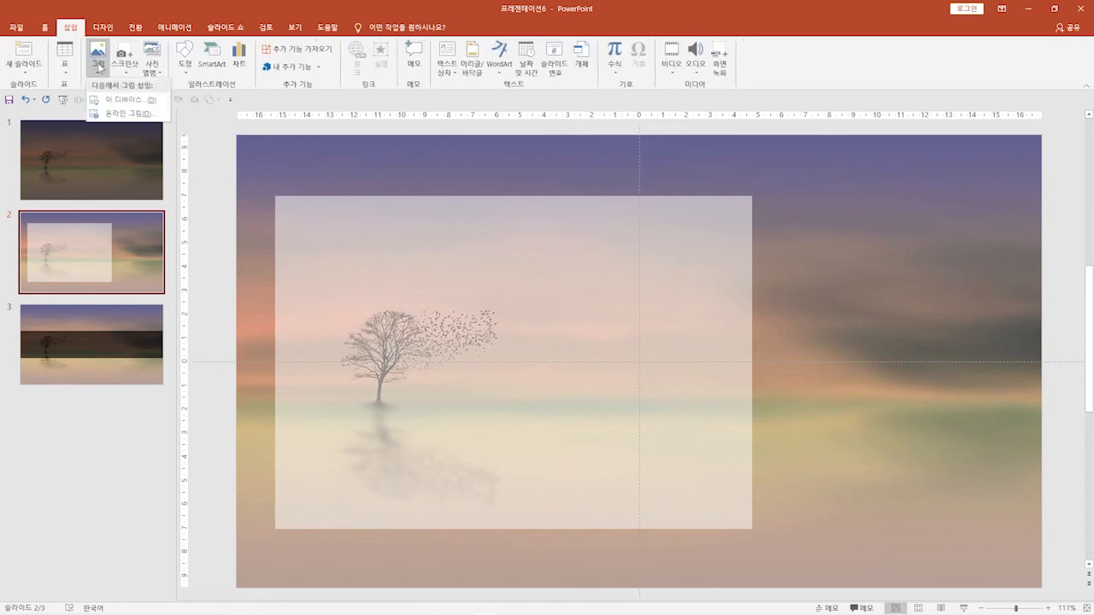